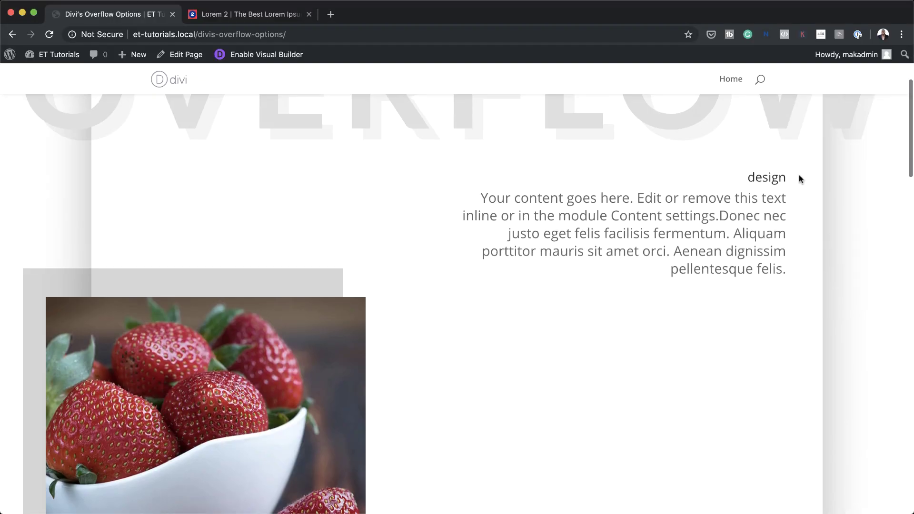
Look through the finished overflow example page, from the large heading down to the scrolling list and blurbs.
{"action": "scroll", "coordinate": [799, 178], "scroll_direction": "down", "scroll_amount": 15}
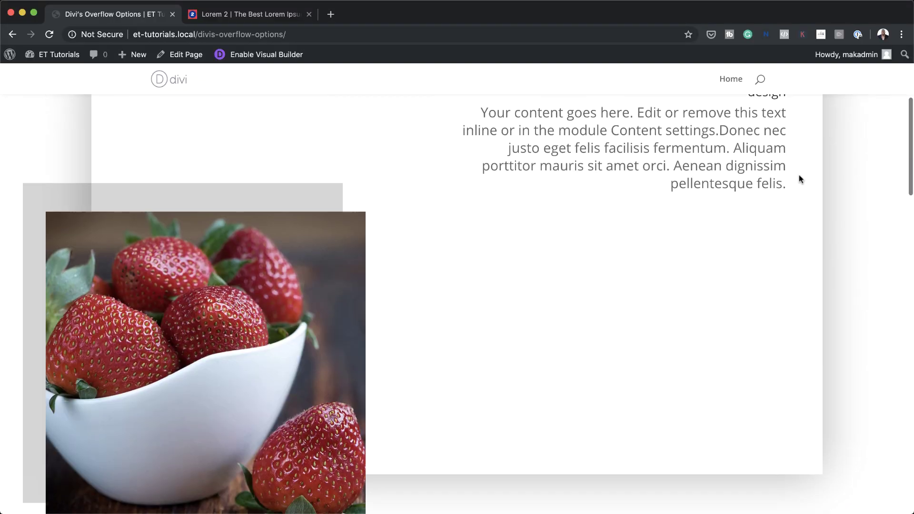
{"action": "scroll", "coordinate": [800, 177], "scroll_direction": "down", "scroll_amount": 5}
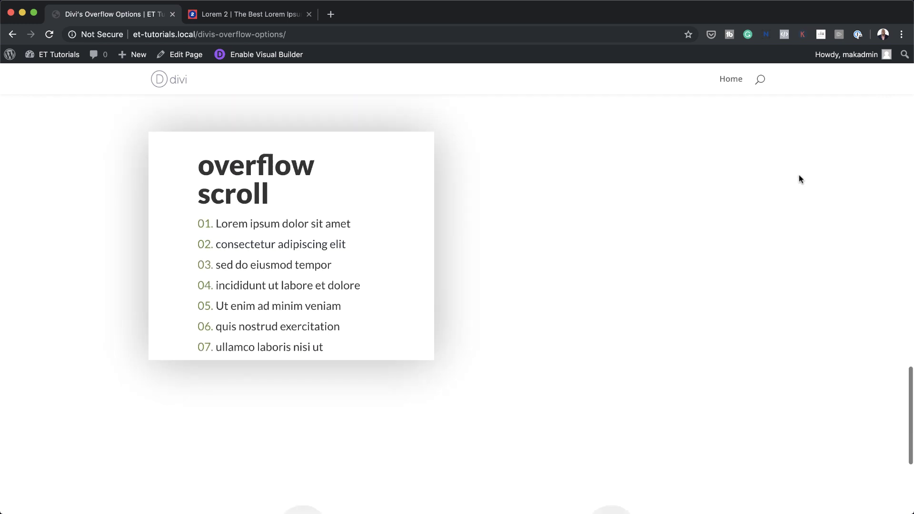
{"action": "scroll", "coordinate": [388, 204], "scroll_direction": "down", "scroll_amount": 5}
{"action": "scroll", "coordinate": [387, 204], "scroll_direction": "up", "scroll_amount": 5}
{"action": "scroll", "coordinate": [635, 299], "scroll_direction": "down", "scroll_amount": 5}
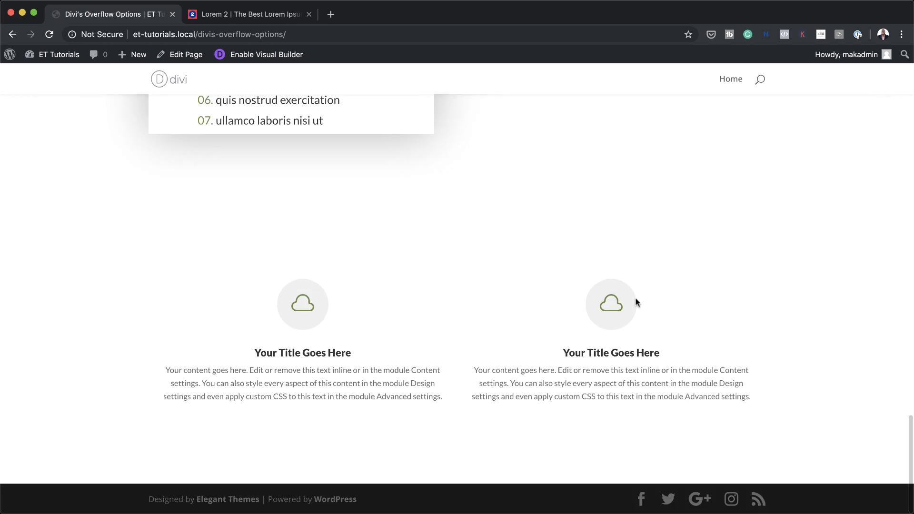
{"action": "scroll", "coordinate": [546, 341], "scroll_direction": "right", "scroll_amount": 8}
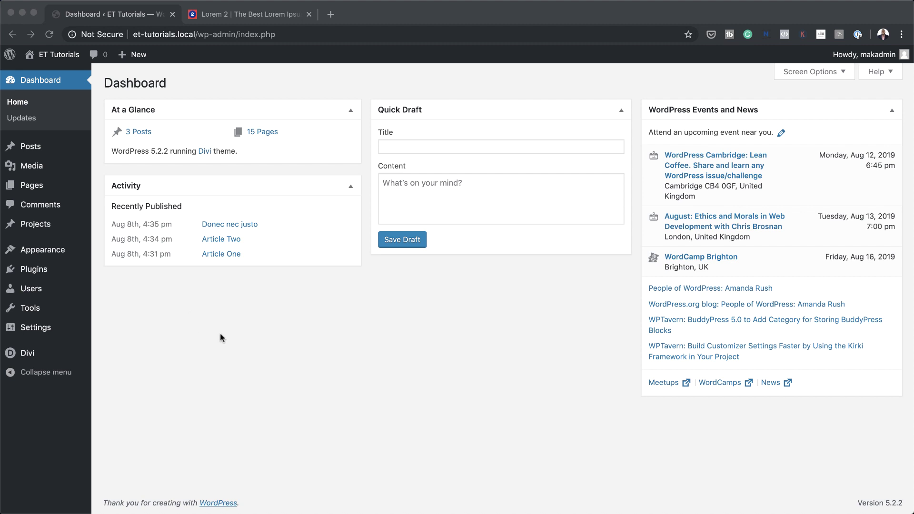
Create a new page titled "Divi’s Overflow Options" and start building it from scratch with the Divi Builder.
{"action": "mouse_move", "coordinate": [42, 188]}
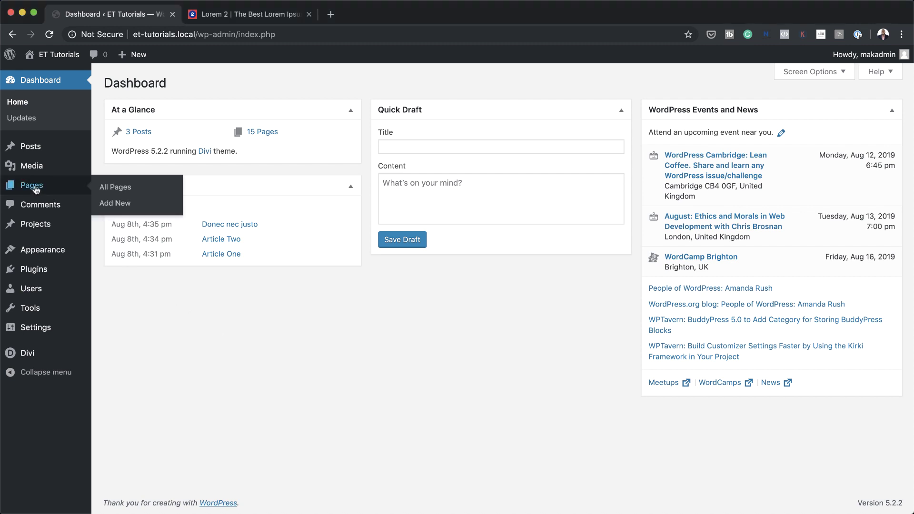
{"action": "left_click", "coordinate": [116, 204]}
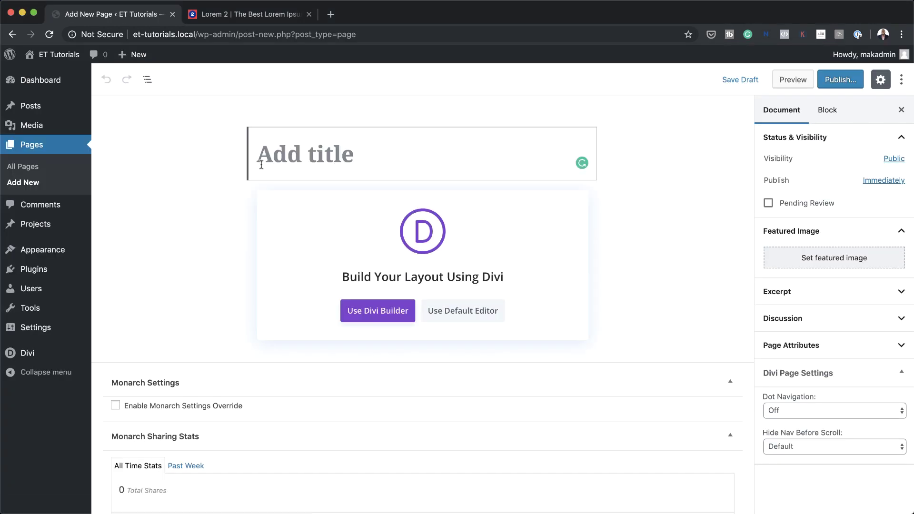
{"action": "type", "text": "Divi’s Overflow Options"}
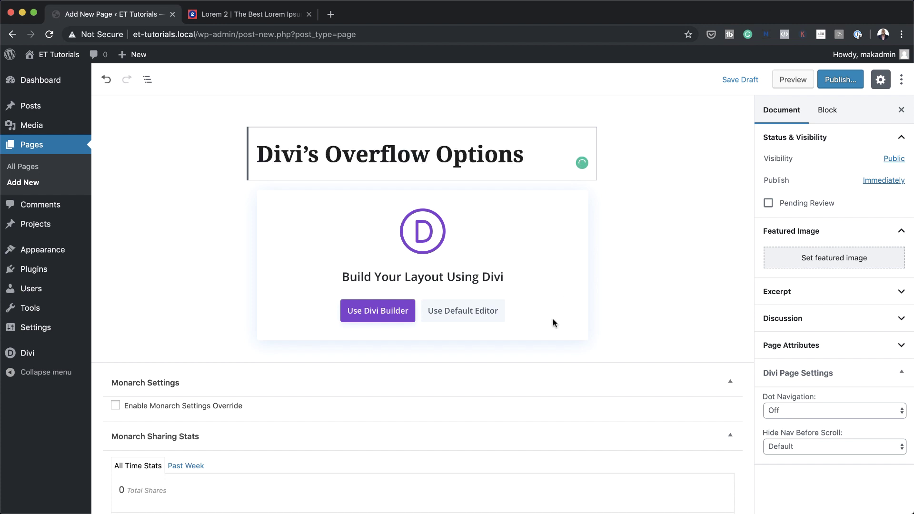
{"action": "left_click", "coordinate": [389, 316]}
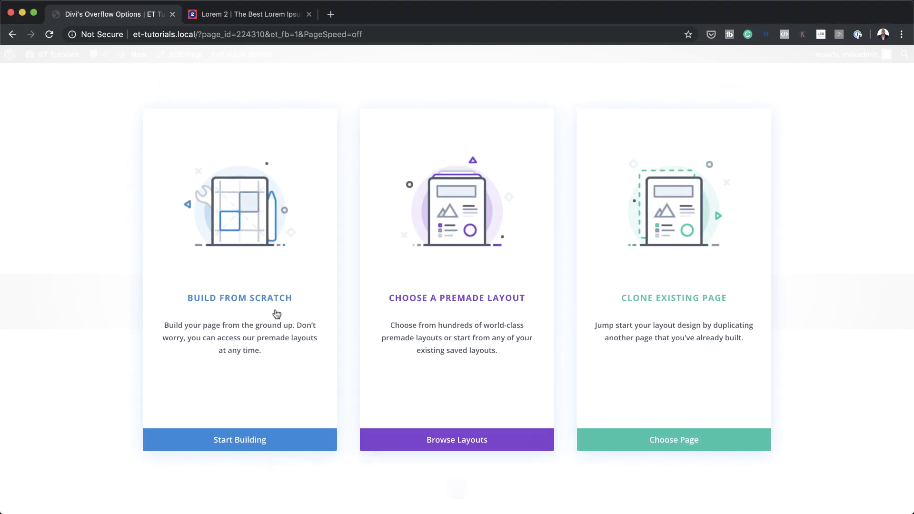
{"action": "left_click", "coordinate": [259, 300]}
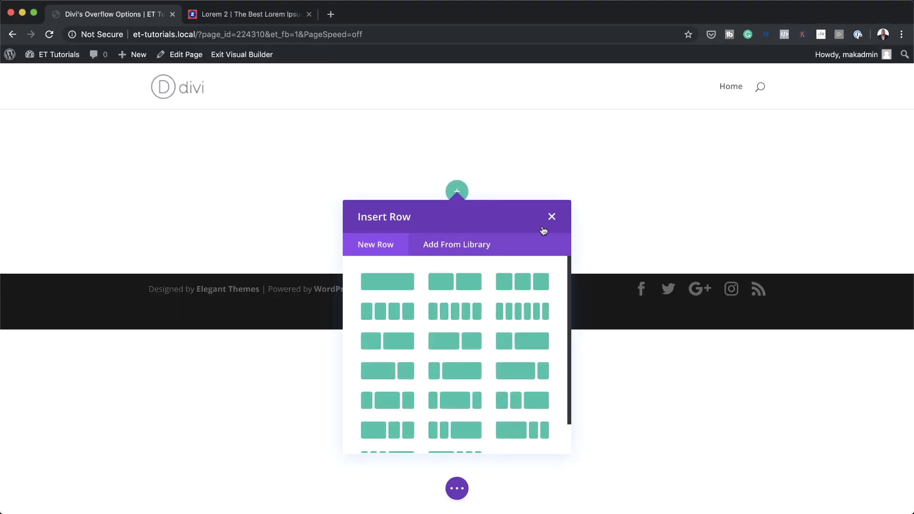
{"action": "left_click", "coordinate": [553, 216]}
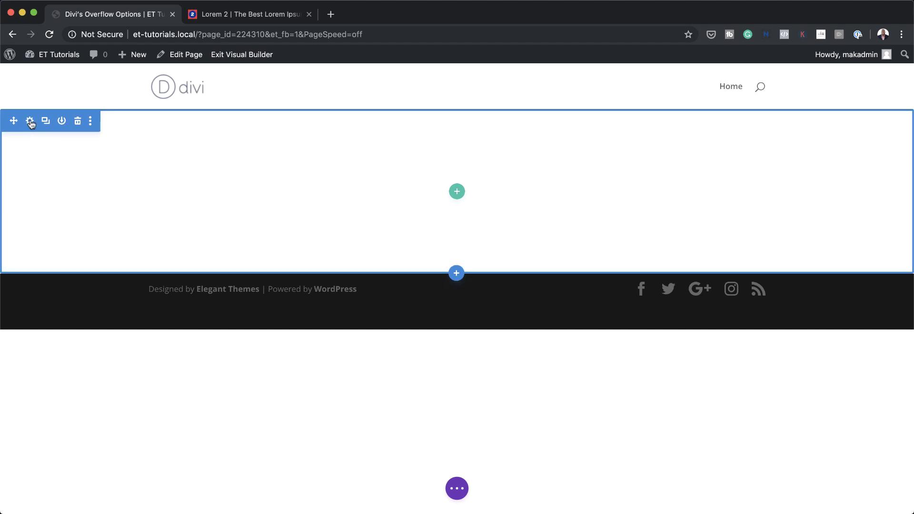
Set the section's top and bottom padding to 12vw and save the section settings.
{"action": "left_click", "coordinate": [30, 122]}
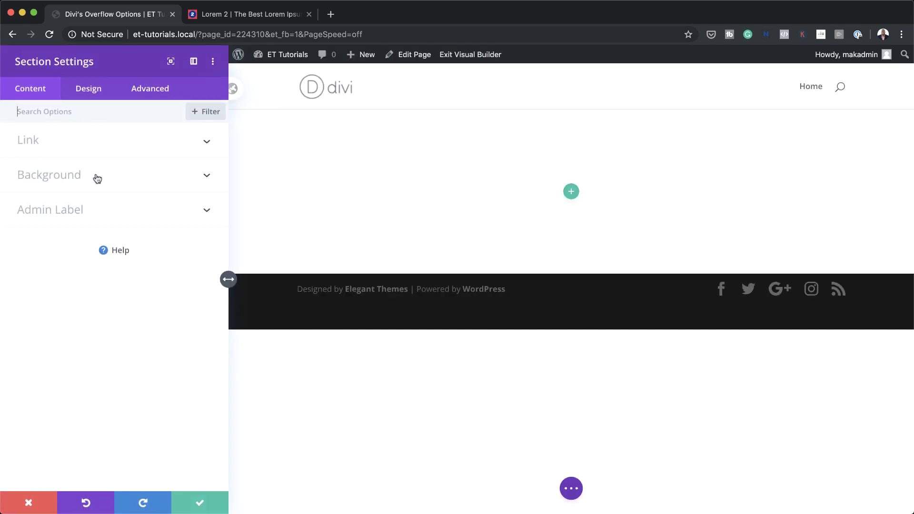
{"action": "left_click", "coordinate": [91, 90]}
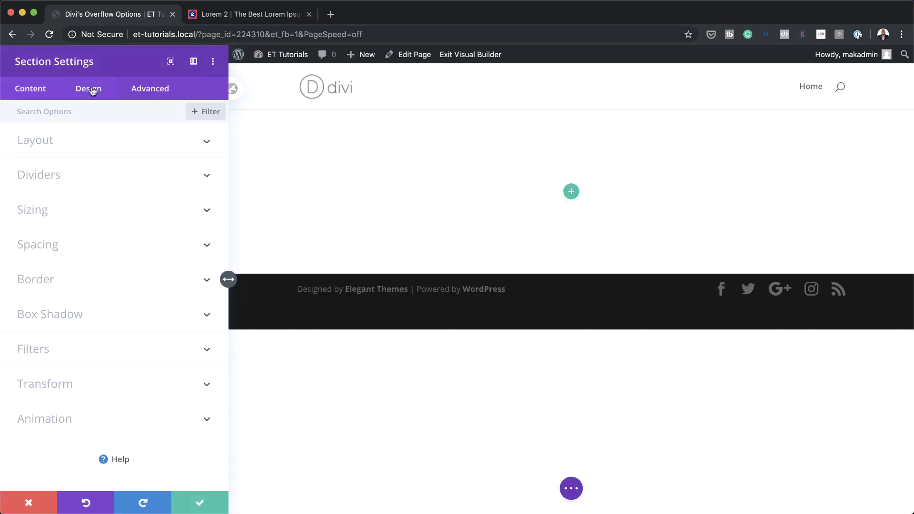
{"action": "left_click", "coordinate": [51, 246]}
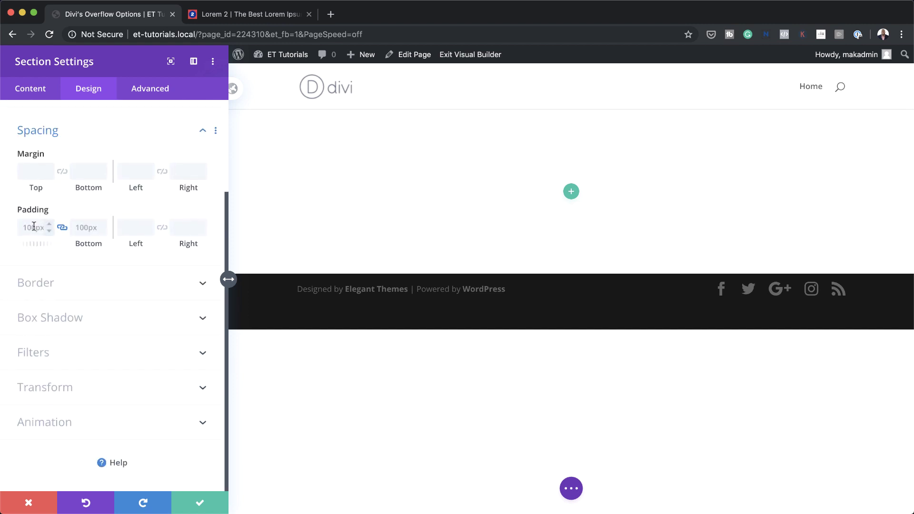
{"action": "type", "text": "12vw"}
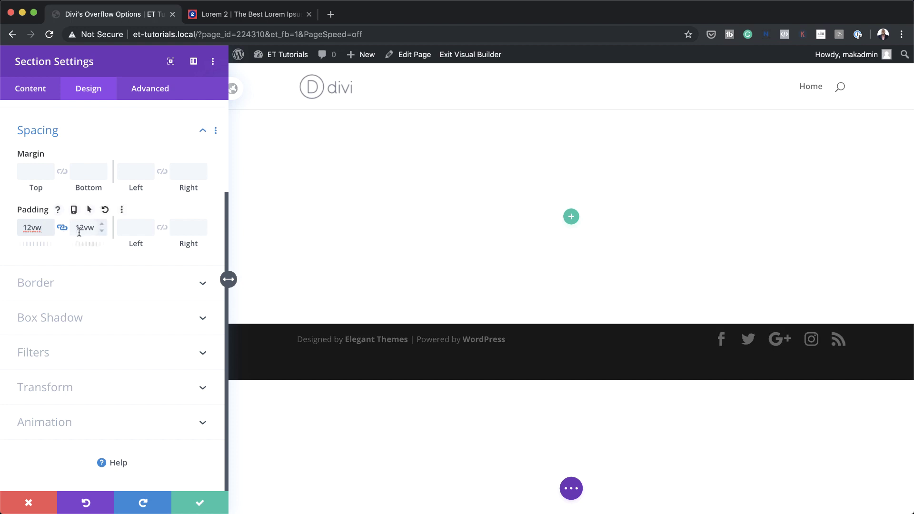
{"action": "left_click", "coordinate": [200, 506]}
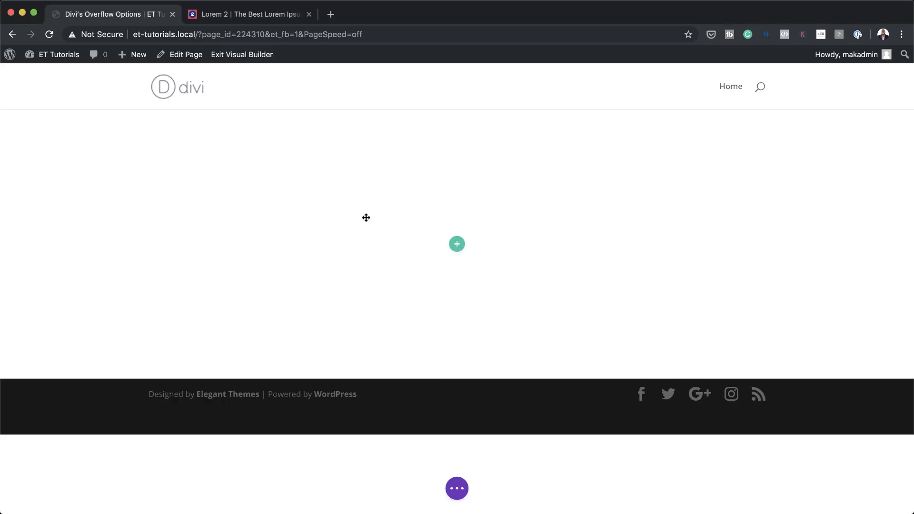
Insert a single-column row into the section without adding a module.
{"action": "left_click", "coordinate": [457, 244]}
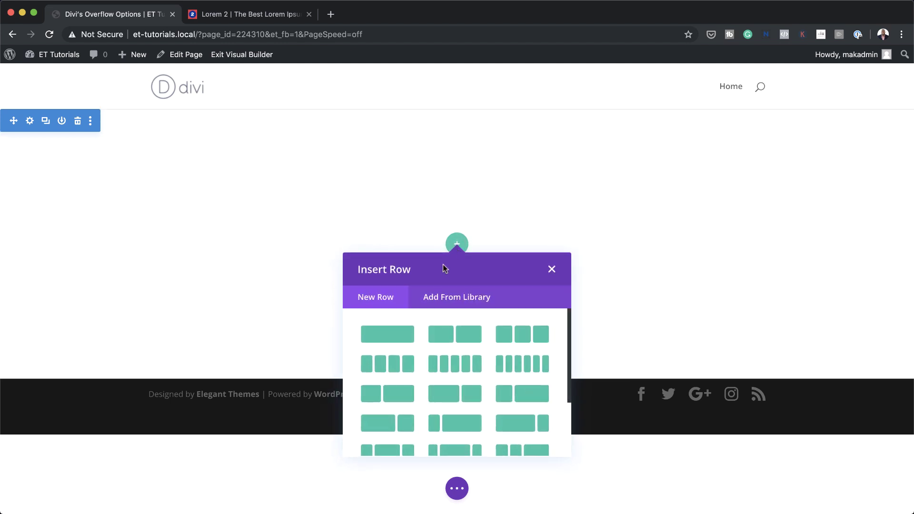
{"action": "left_click", "coordinate": [387, 333]}
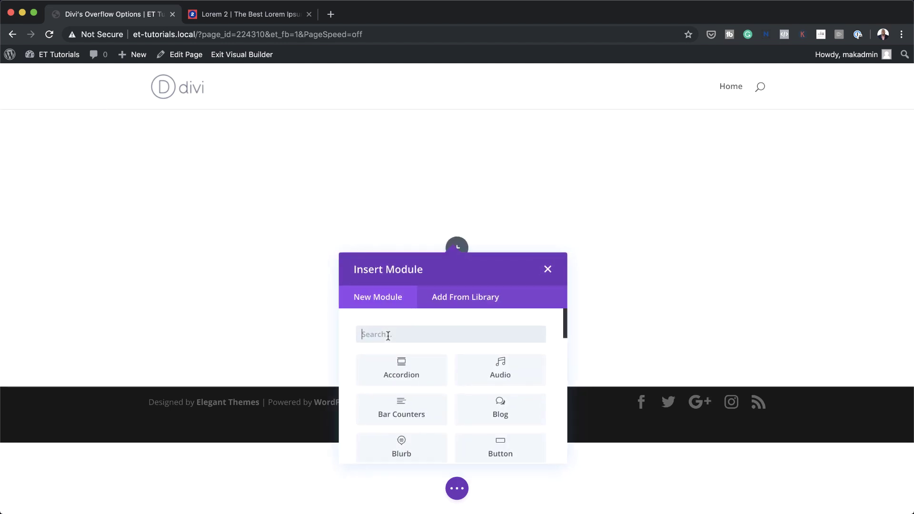
{"action": "left_click", "coordinate": [548, 268]}
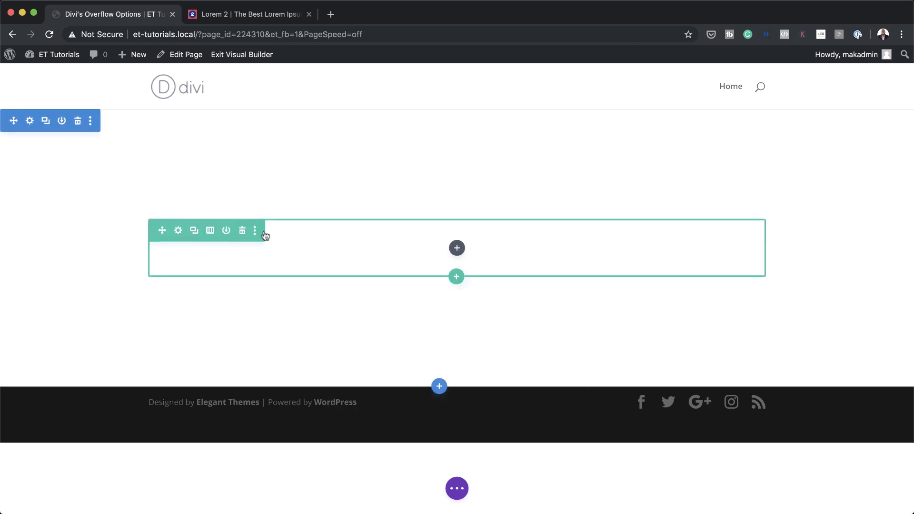
Set both the width and the max width of the new row to 80vw.
{"action": "left_click", "coordinate": [178, 232]}
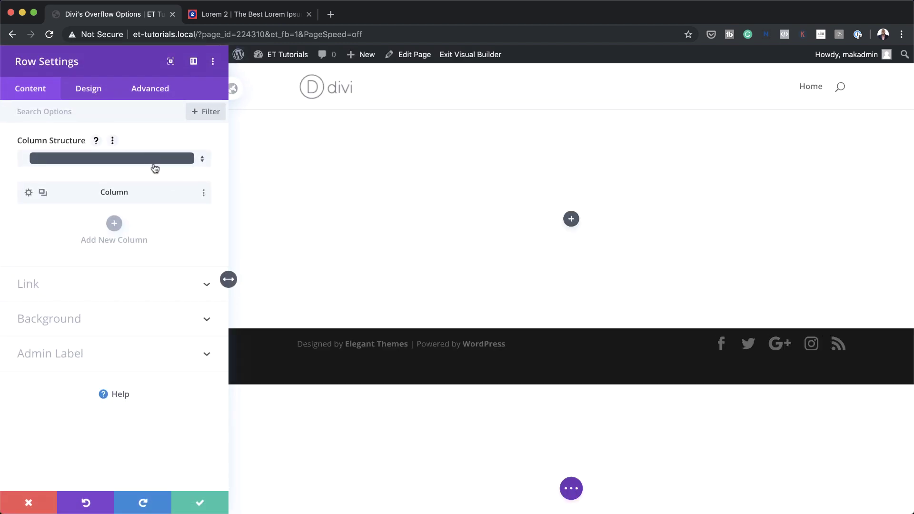
{"action": "left_click", "coordinate": [97, 94]}
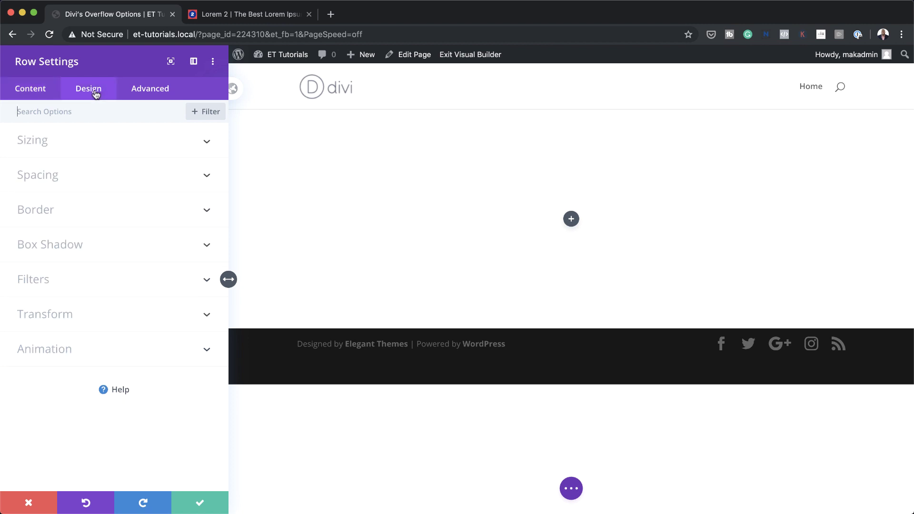
{"action": "left_click", "coordinate": [43, 142]}
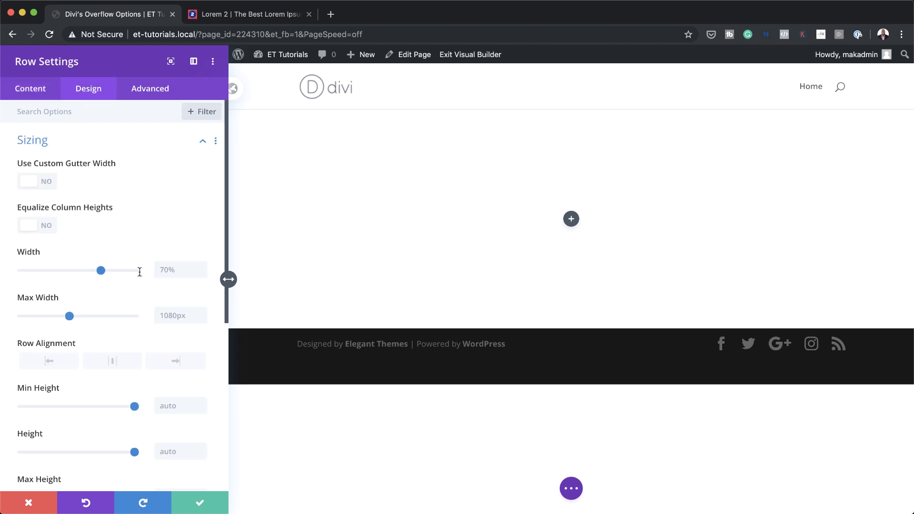
{"action": "left_click", "coordinate": [183, 268]}
{"action": "type", "text": "80vw"}
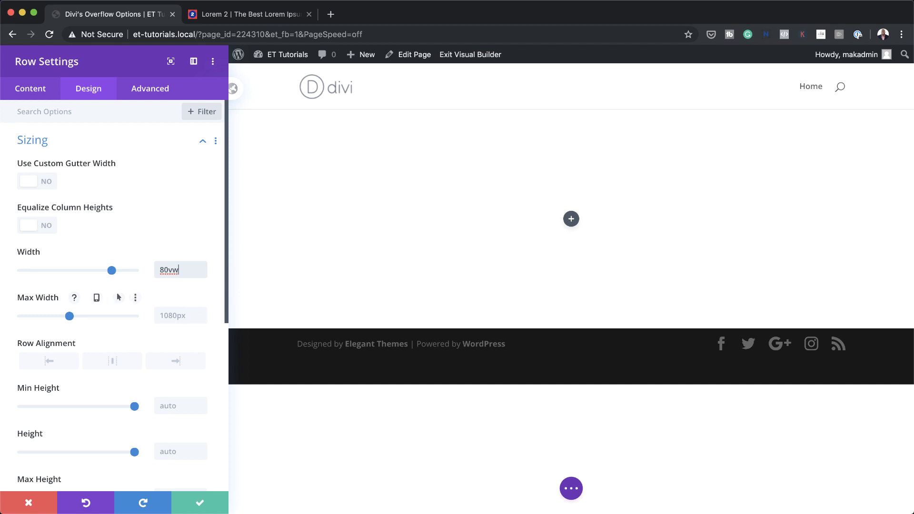
{"action": "left_click", "coordinate": [169, 313]}
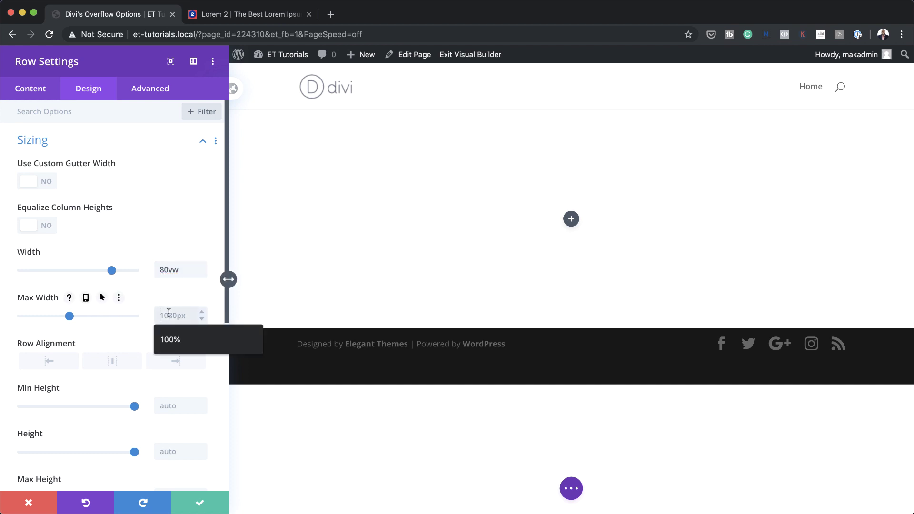
{"action": "type", "text": "80vw"}
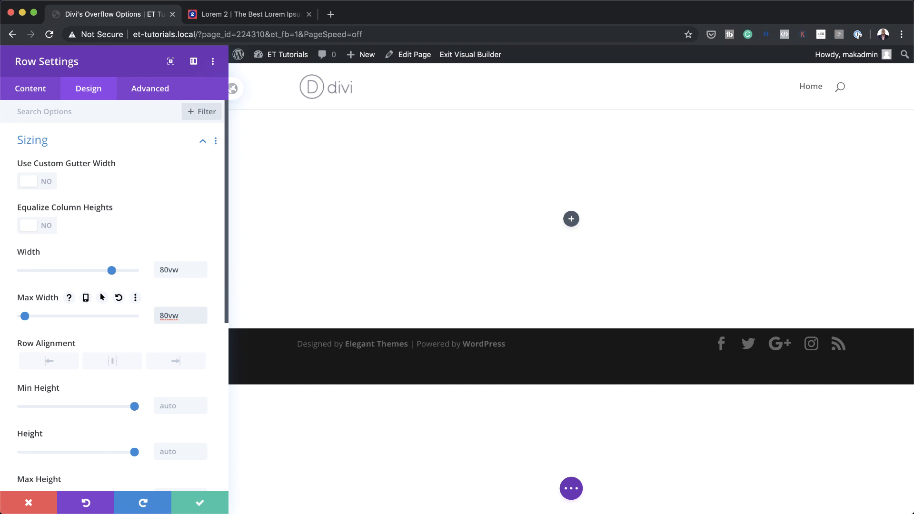
Give the row the first box shadow preset with a blur strength of 80px and save the row settings.
{"action": "scroll", "coordinate": [145, 402], "scroll_direction": "down", "scroll_amount": 10}
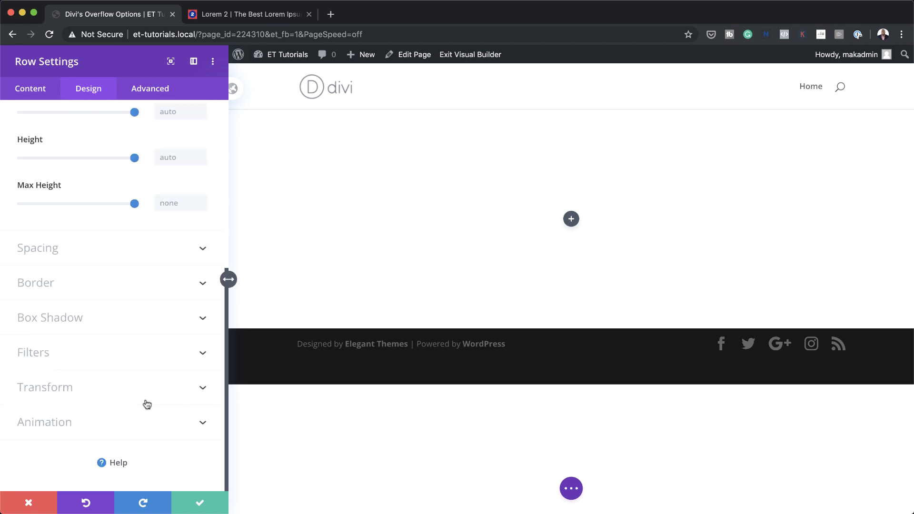
{"action": "left_click", "coordinate": [84, 319]}
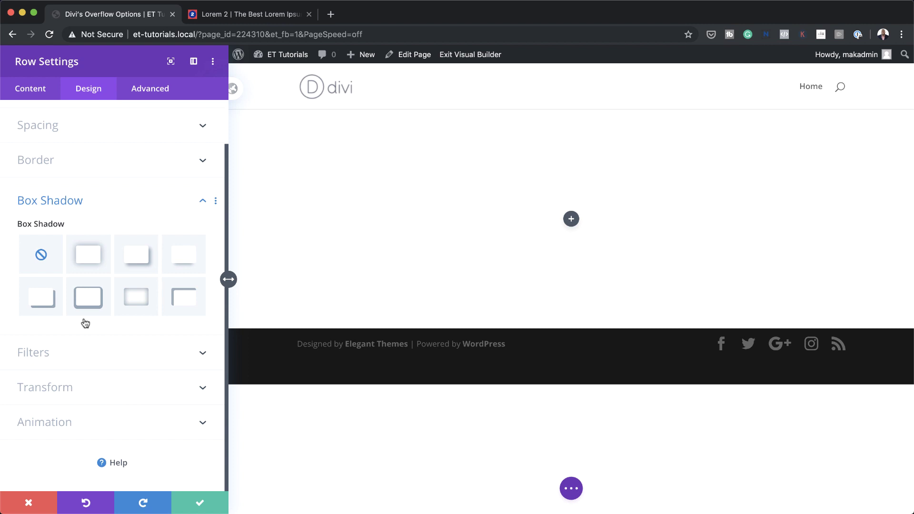
{"action": "left_click", "coordinate": [95, 262]}
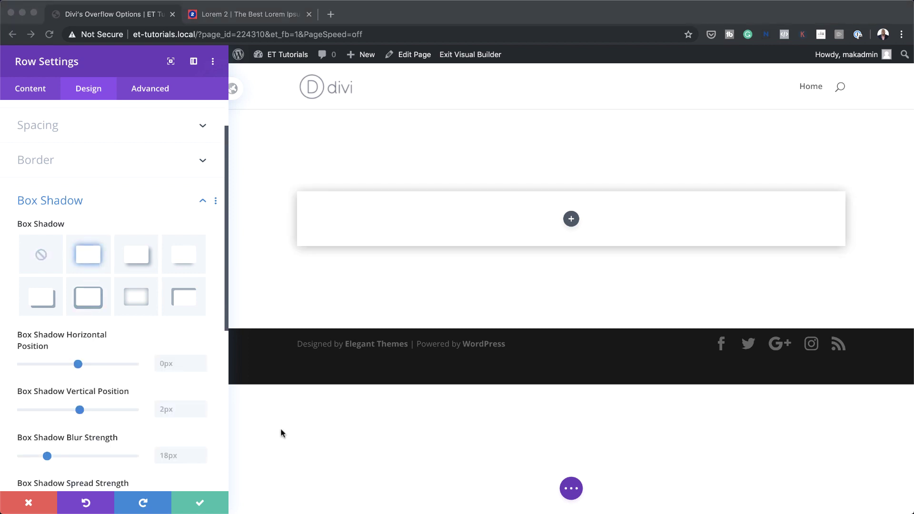
{"action": "left_click", "coordinate": [172, 457]}
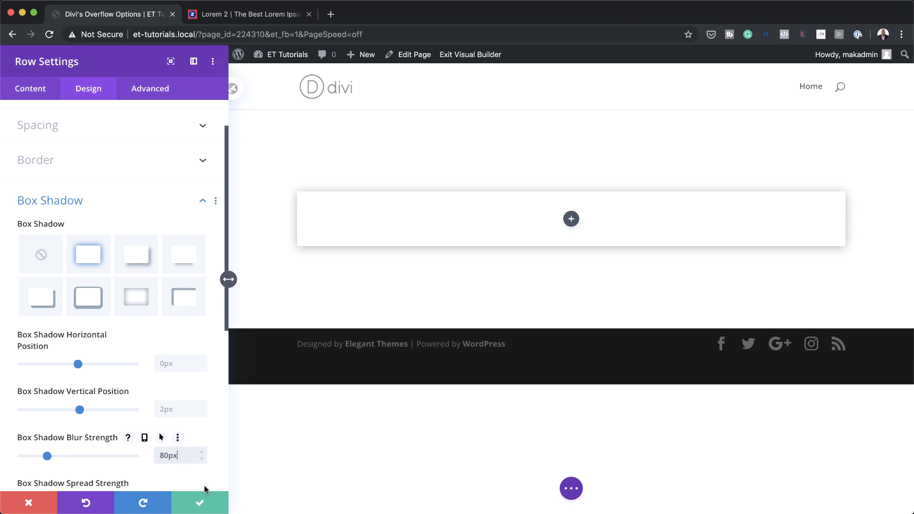
{"action": "type", "text": "80px"}
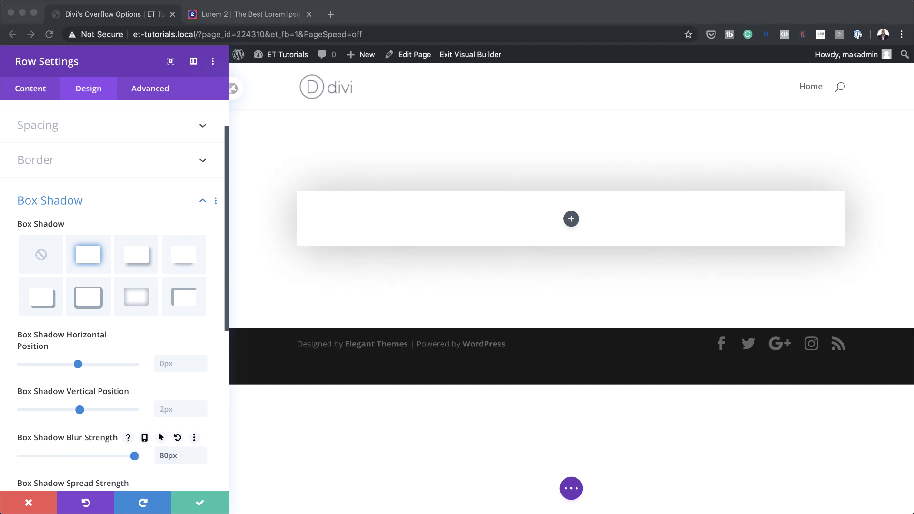
{"action": "left_click", "coordinate": [200, 504]}
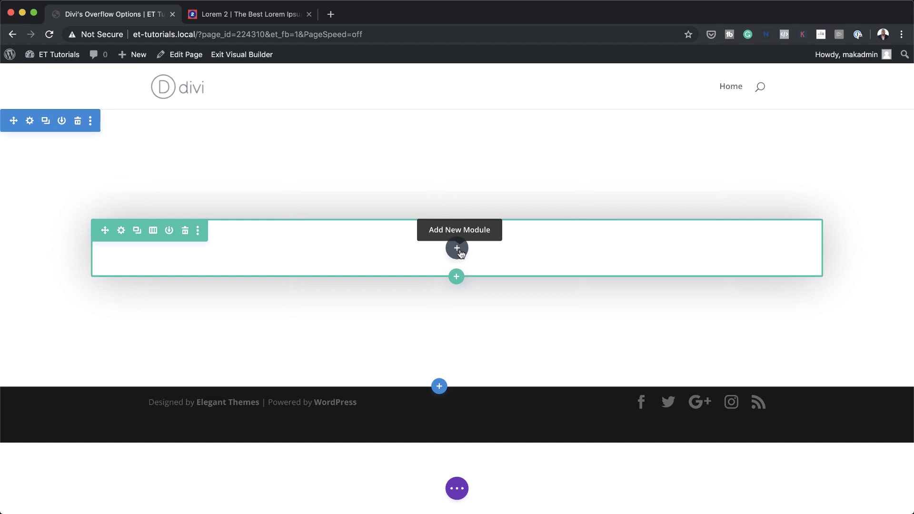
Add a Text module to the row and replace its placeholder body text with "Overflow".
{"action": "left_click", "coordinate": [457, 248]}
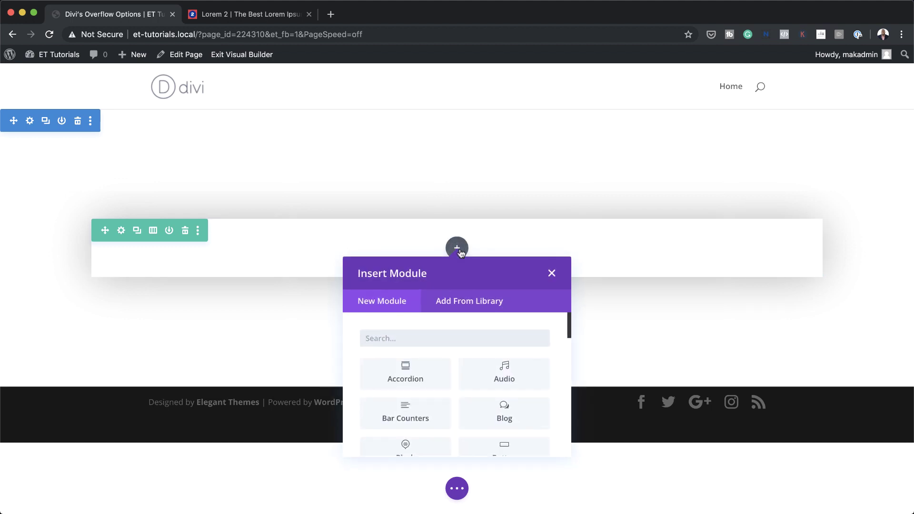
{"action": "type", "text": "text"}
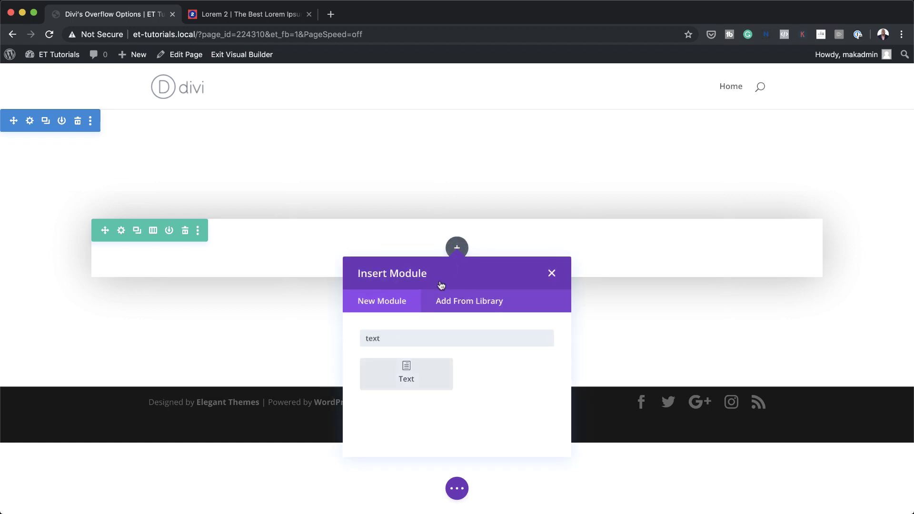
{"action": "left_click", "coordinate": [422, 378]}
{"action": "left_click_drag", "start_coordinate": [178, 337], "coordinate": [26, 259]}
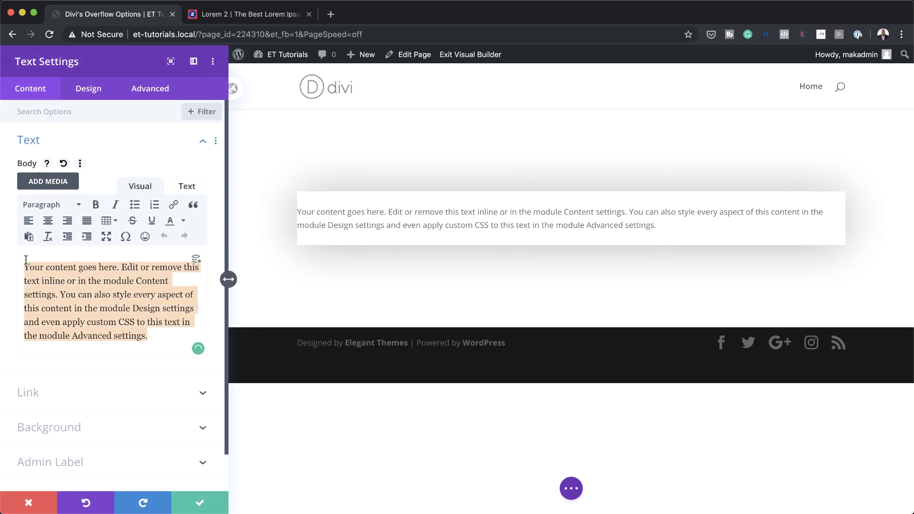
{"action": "key", "text": "BackSpace"}
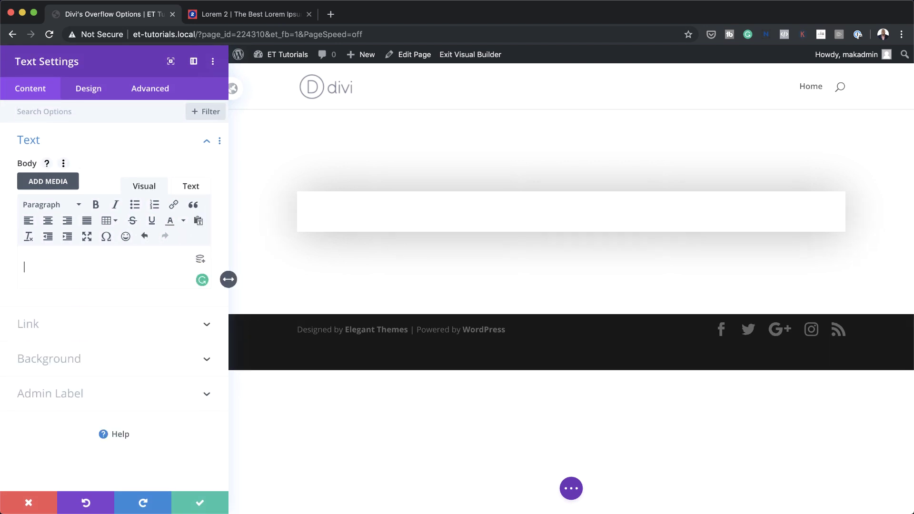
{"action": "type", "text": "Overflow"}
Format the word "Overflow" in the module body as Heading 2.
{"action": "left_click_drag", "start_coordinate": [65, 269], "coordinate": [20, 261]}
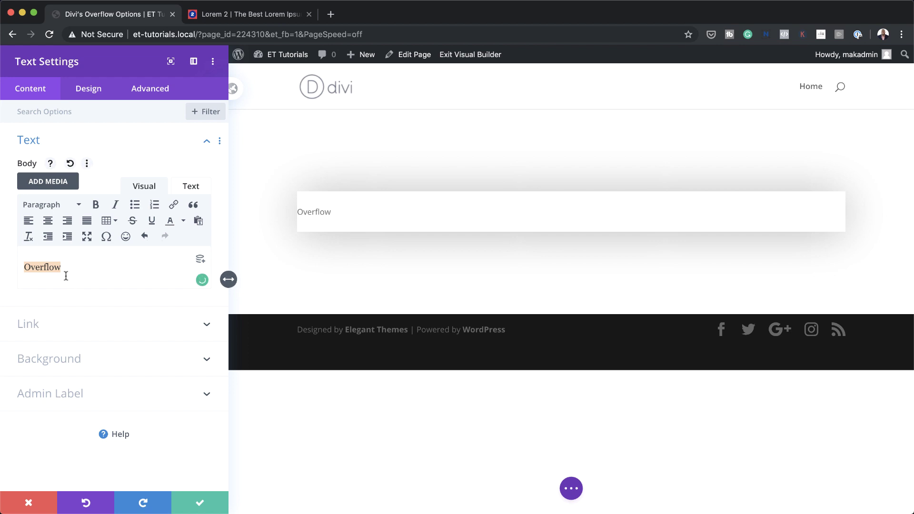
{"action": "left_click", "coordinate": [72, 205]}
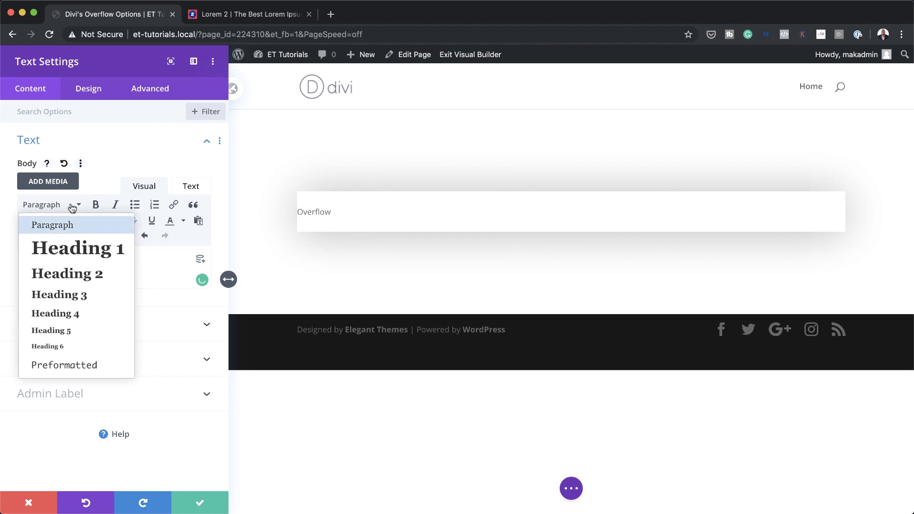
{"action": "left_click", "coordinate": [72, 274]}
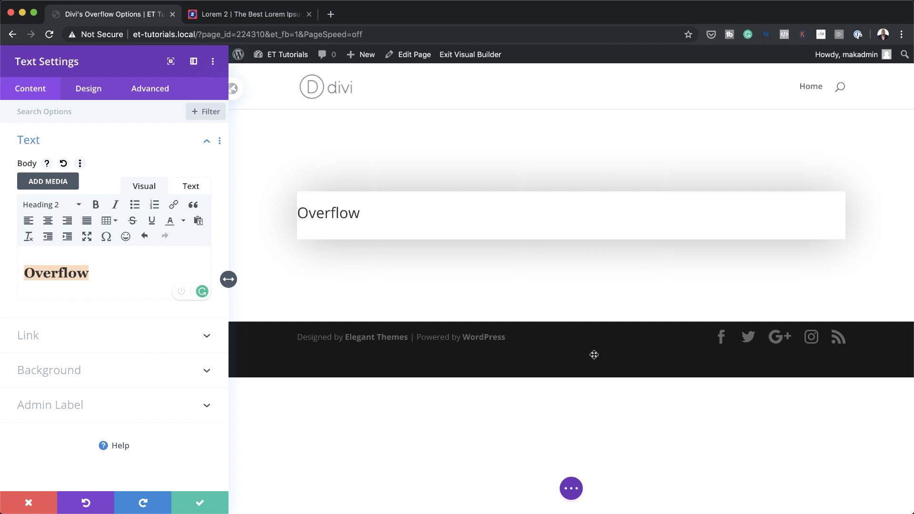
Set the module's Heading 2 font to Lato with a Bold font weight.
{"action": "left_click", "coordinate": [91, 90]}
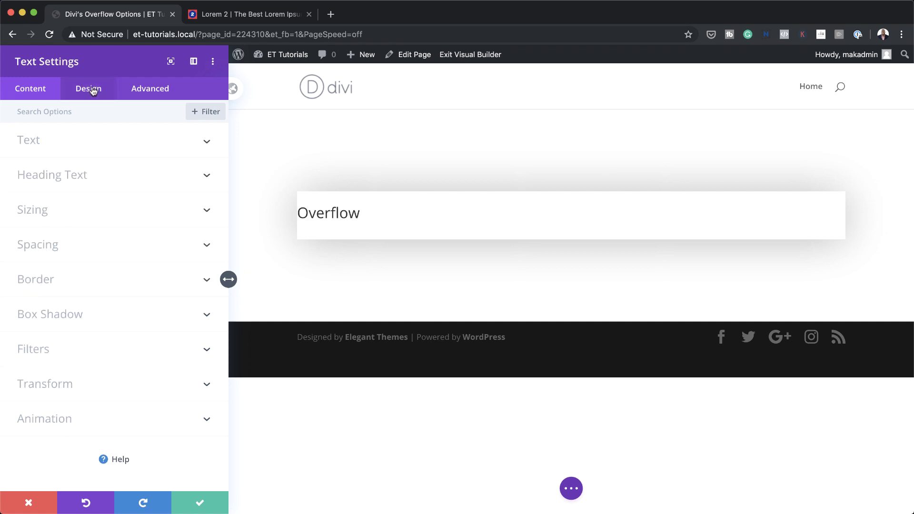
{"action": "left_click", "coordinate": [82, 179]}
{"action": "left_click", "coordinate": [64, 148]}
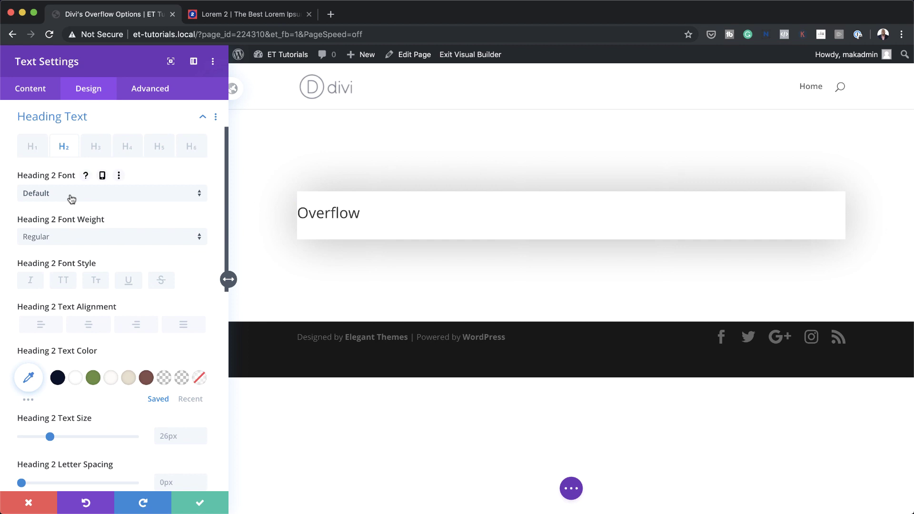
{"action": "left_click", "coordinate": [71, 199]}
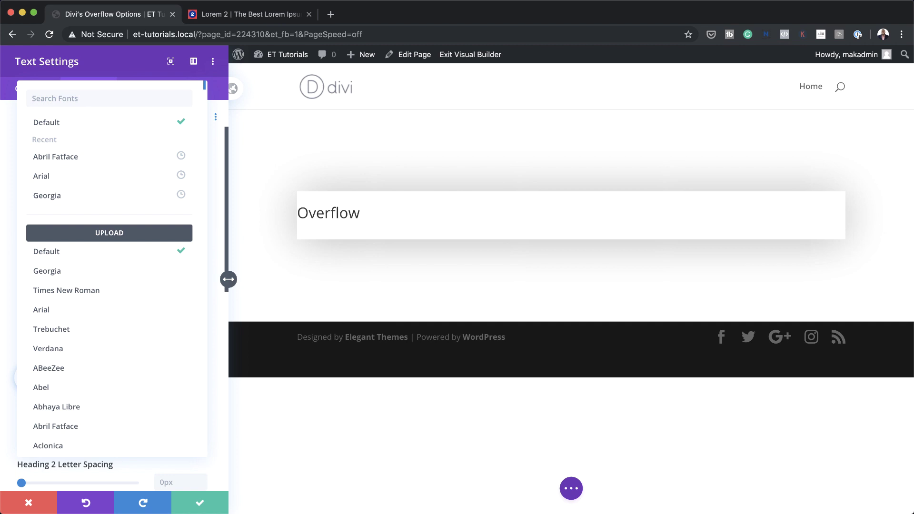
{"action": "type", "text": "lato"}
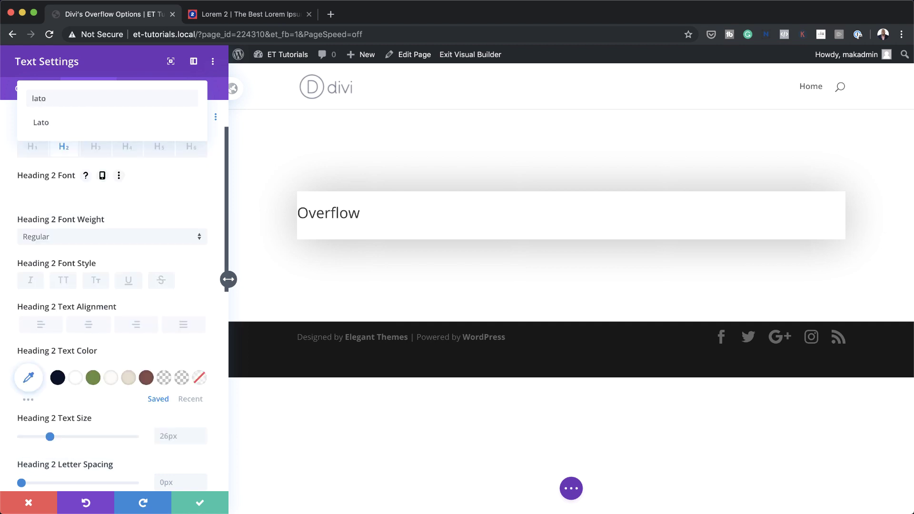
{"action": "left_click", "coordinate": [106, 122]}
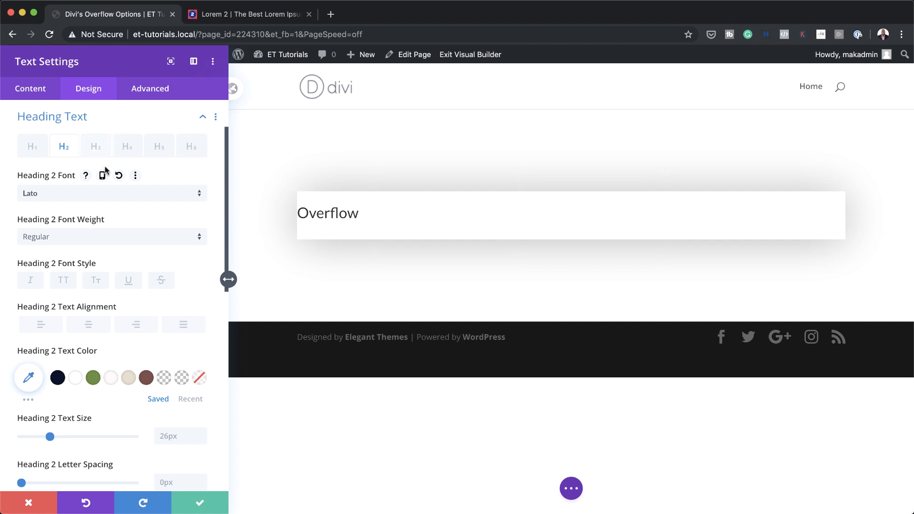
{"action": "left_click", "coordinate": [73, 238]}
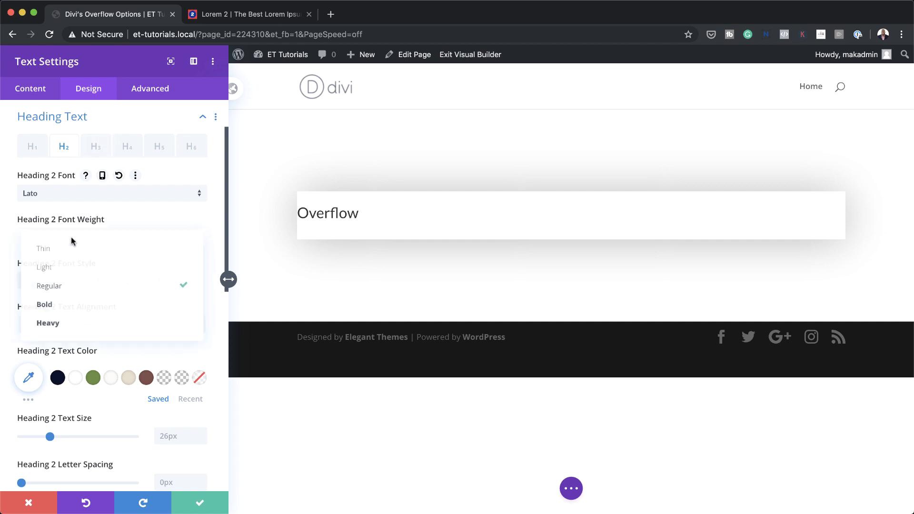
{"action": "left_click", "coordinate": [66, 307]}
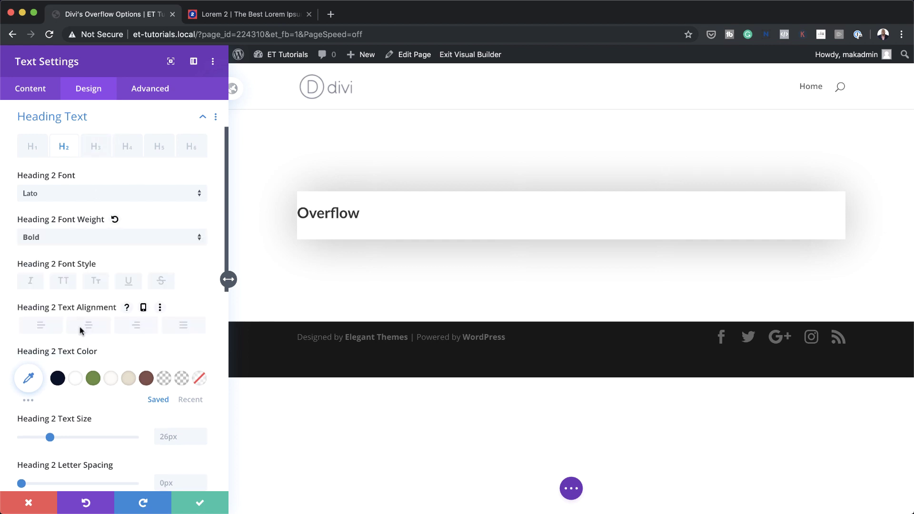
Style the Heading 2 text as uppercase and centered, with text color #dddddd.
{"action": "left_click", "coordinate": [65, 284]}
{"action": "left_click", "coordinate": [93, 329]}
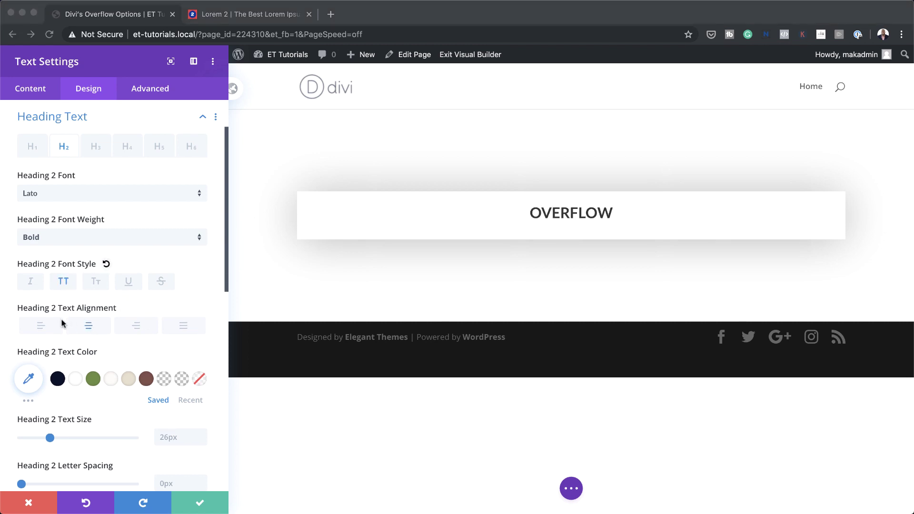
{"action": "left_click", "coordinate": [30, 381]}
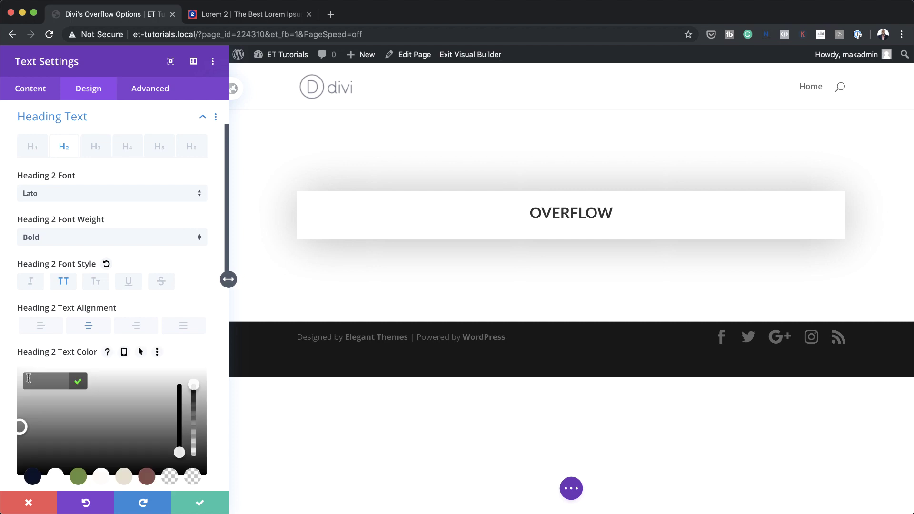
{"action": "type", "text": "#dddddd"}
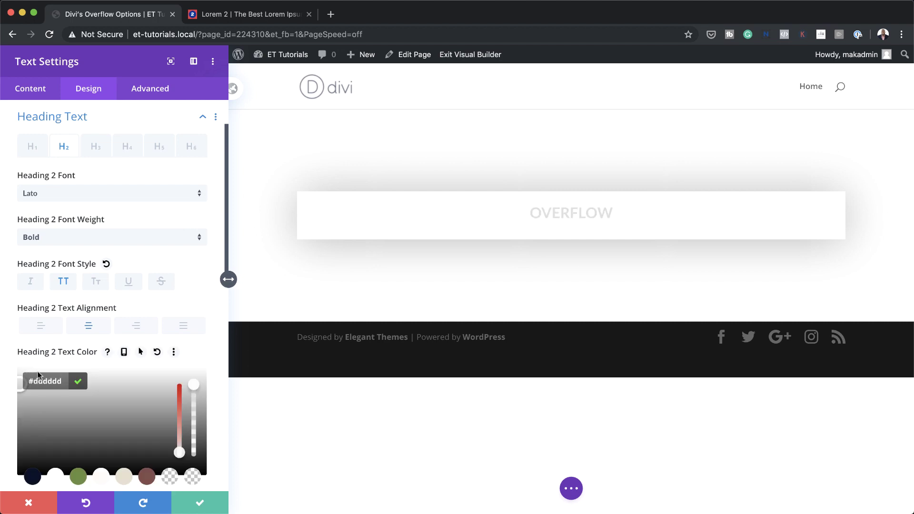
Set the Heading 2 text size to 15vw and the letter spacing to 0.1em.
{"action": "scroll", "coordinate": [117, 387], "scroll_direction": "down", "scroll_amount": 5}
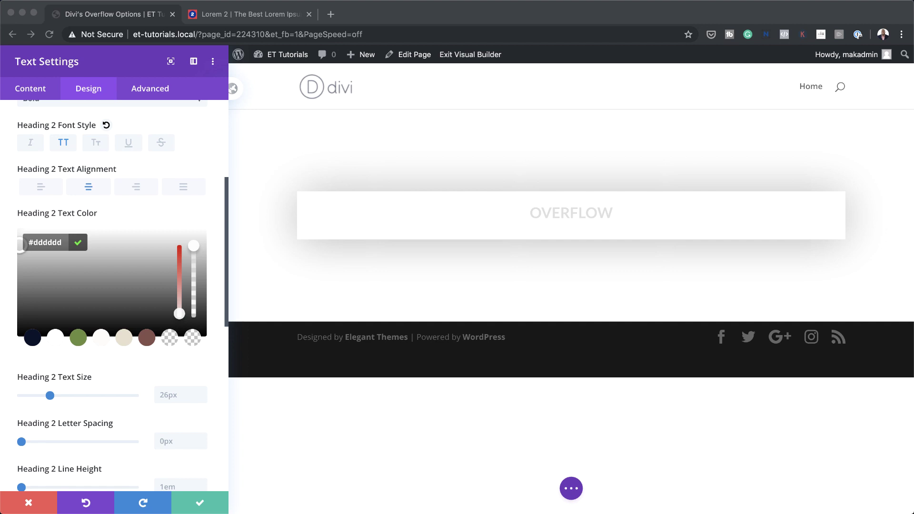
{"action": "left_click", "coordinate": [168, 393]}
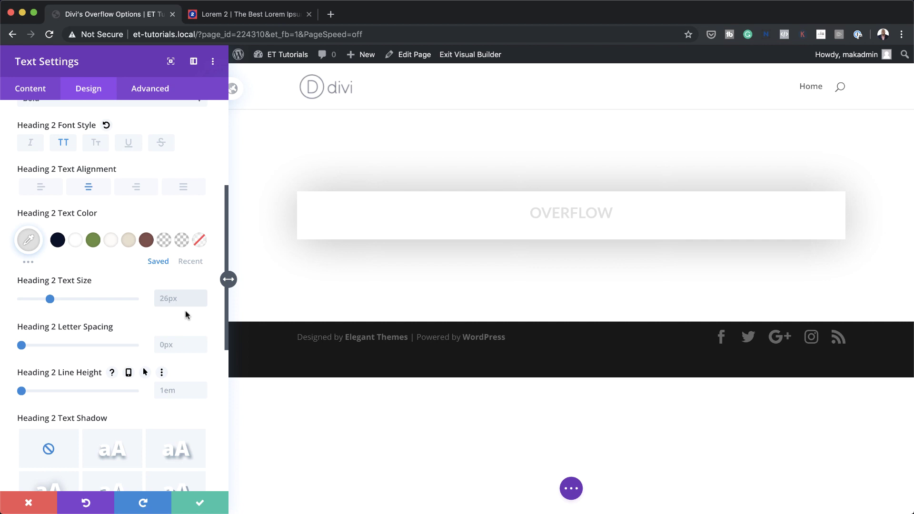
{"action": "left_click", "coordinate": [183, 299]}
{"action": "type", "text": "15vw"}
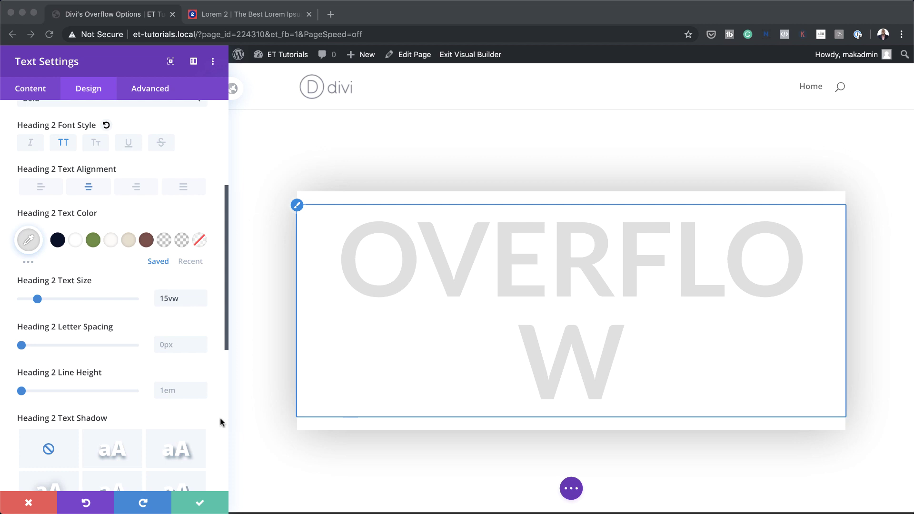
{"action": "left_click", "coordinate": [189, 349]}
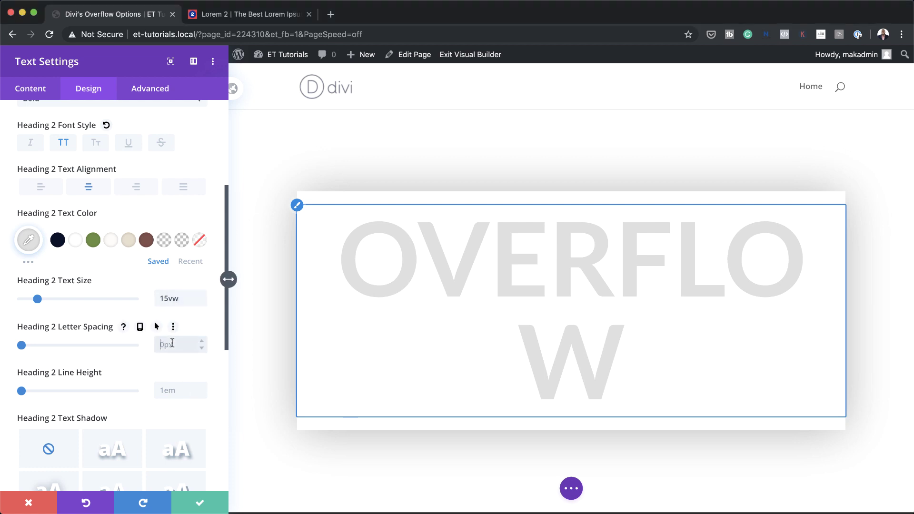
{"action": "type", "text": "0.1em"}
Apply the last text shadow preset to Heading 2 and set the shadow color to rgba(0,0,0,0.05).
{"action": "scroll", "coordinate": [78, 366], "scroll_direction": "down", "scroll_amount": 2}
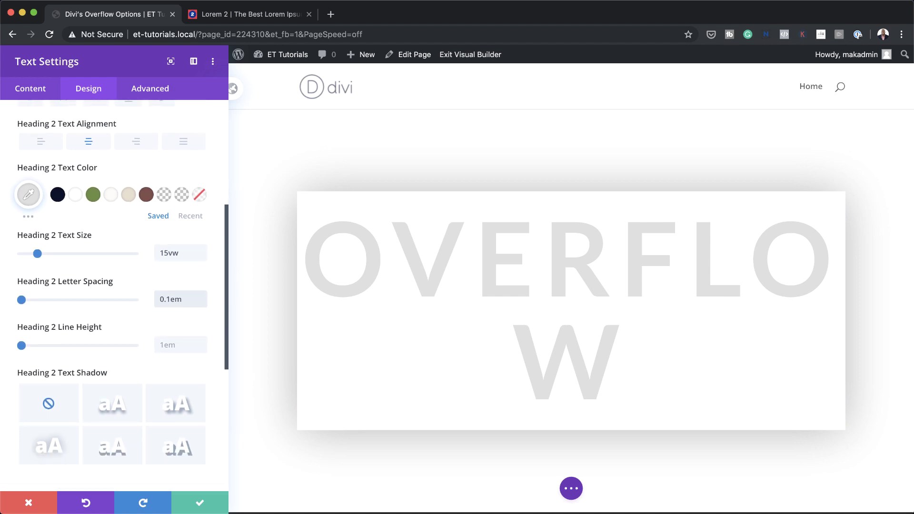
{"action": "left_click", "coordinate": [180, 450]}
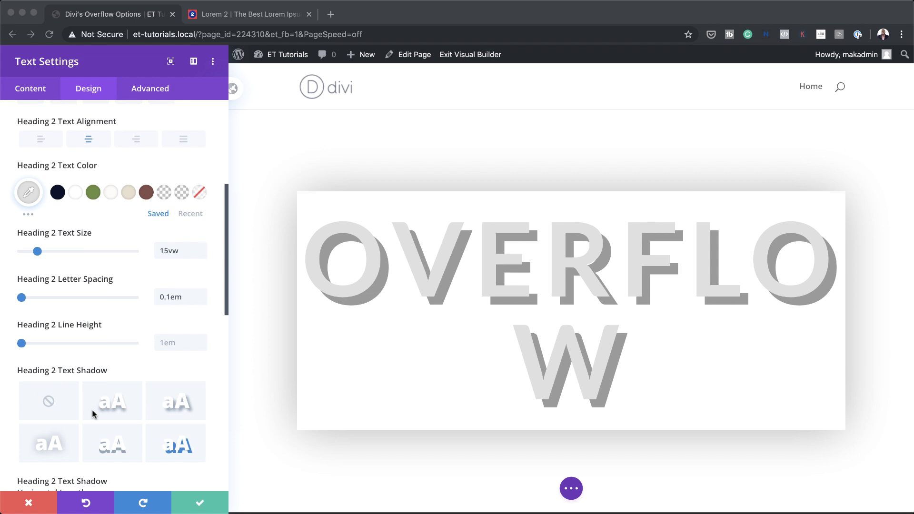
{"action": "scroll", "coordinate": [92, 410], "scroll_direction": "down", "scroll_amount": 5}
{"action": "scroll", "coordinate": [93, 413], "scroll_direction": "down", "scroll_amount": 8}
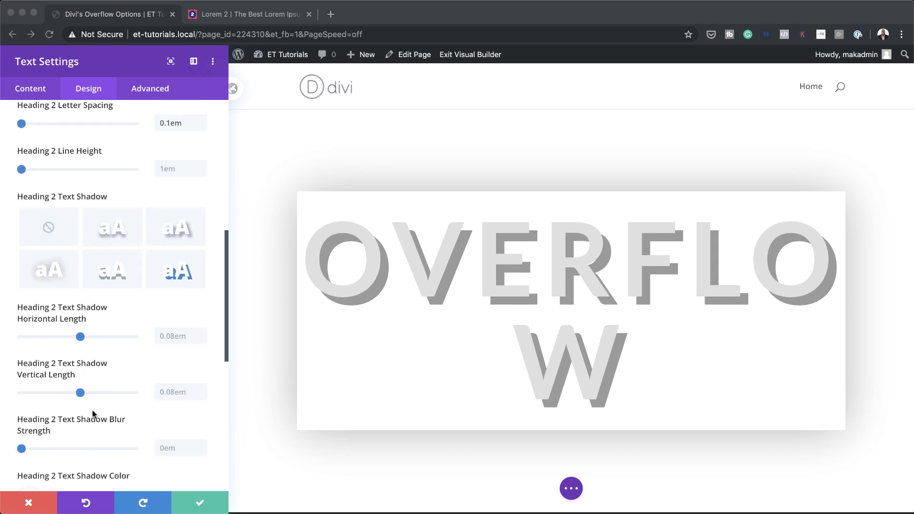
{"action": "scroll", "coordinate": [93, 414], "scroll_direction": "down", "scroll_amount": 4}
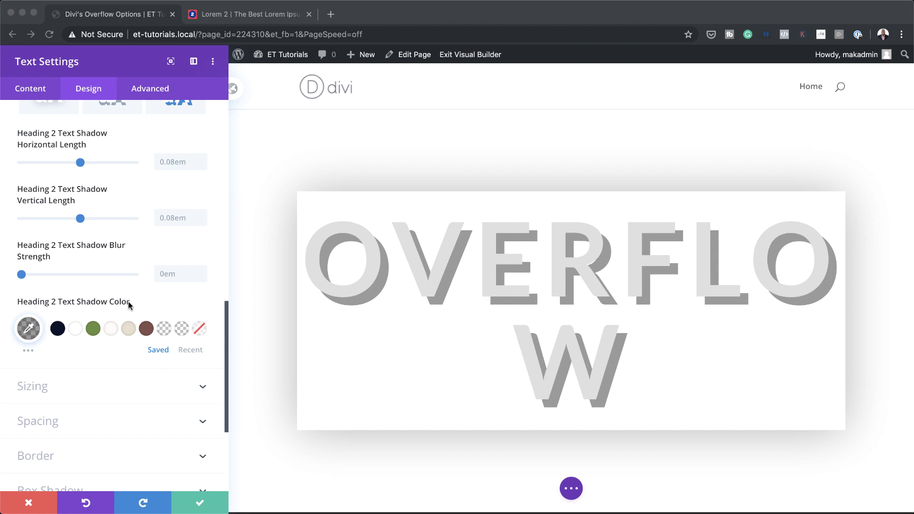
{"action": "left_click", "coordinate": [34, 332]}
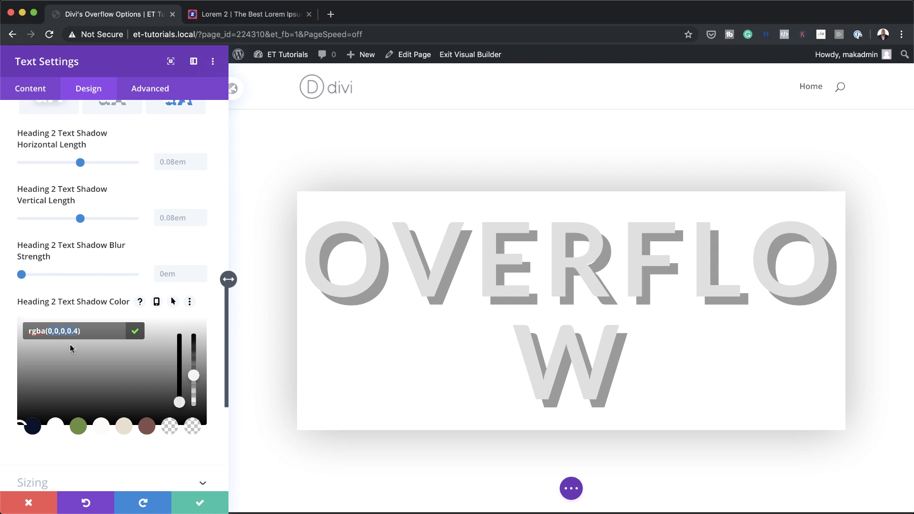
{"action": "type", "text": "0,0,0,0.05"}
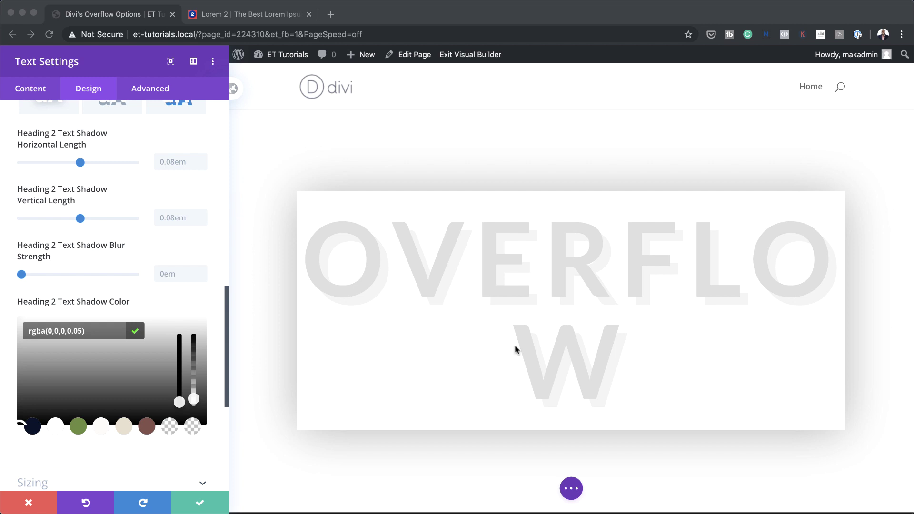
Set the text module's top margin to -6vw and link its left and right margins at -10vw.
{"action": "scroll", "coordinate": [103, 418], "scroll_direction": "down", "scroll_amount": 5}
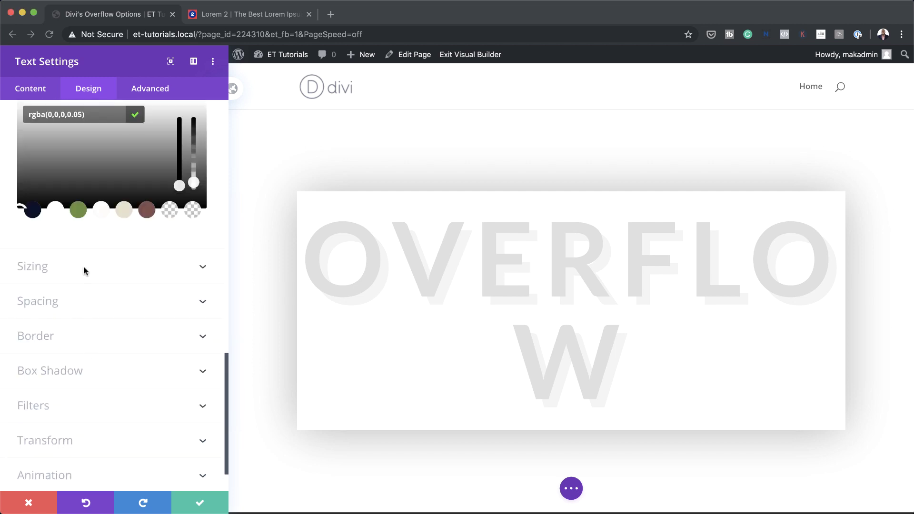
{"action": "left_click", "coordinate": [61, 269]}
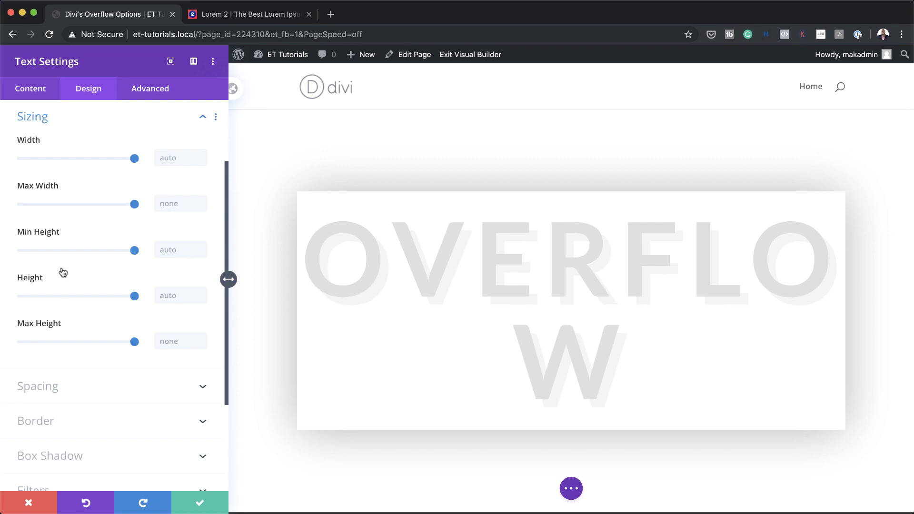
{"action": "left_click", "coordinate": [82, 393]}
{"action": "left_click", "coordinate": [43, 173]}
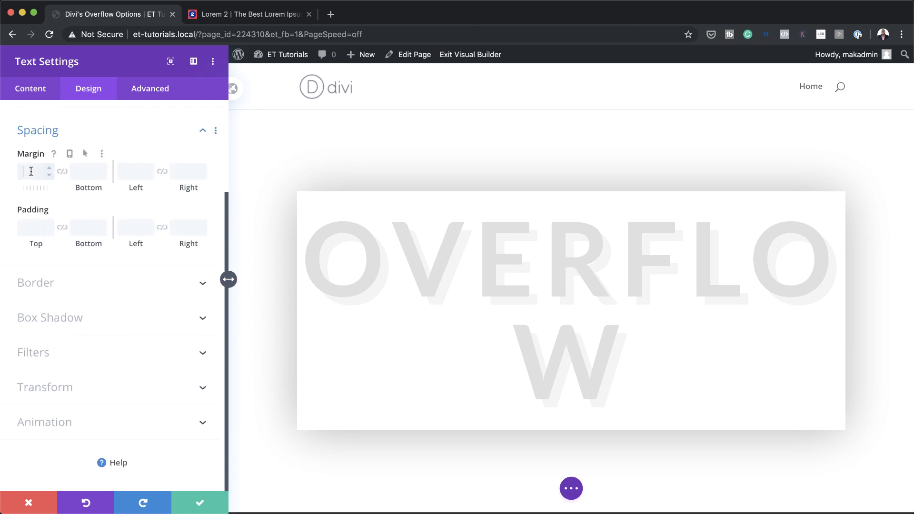
{"action": "type", "text": "-6vw"}
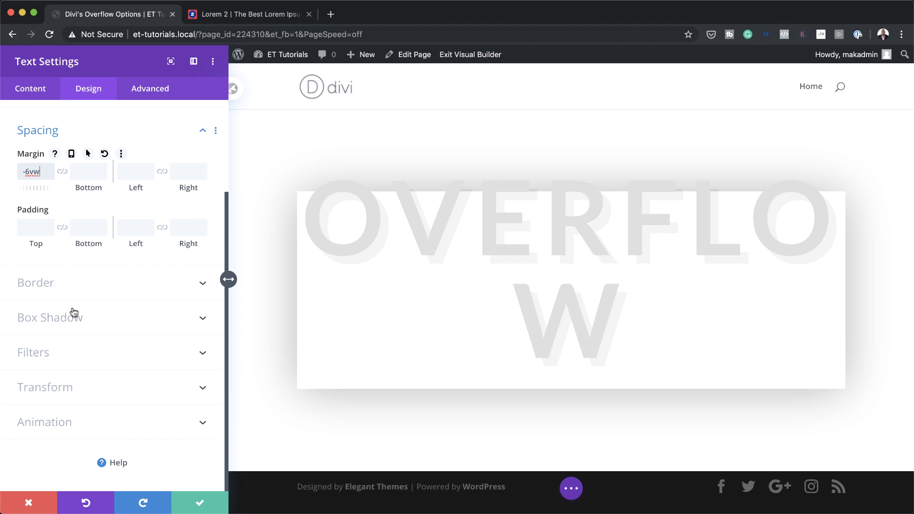
{"action": "left_click", "coordinate": [130, 171]}
{"action": "type", "text": "-10vw"}
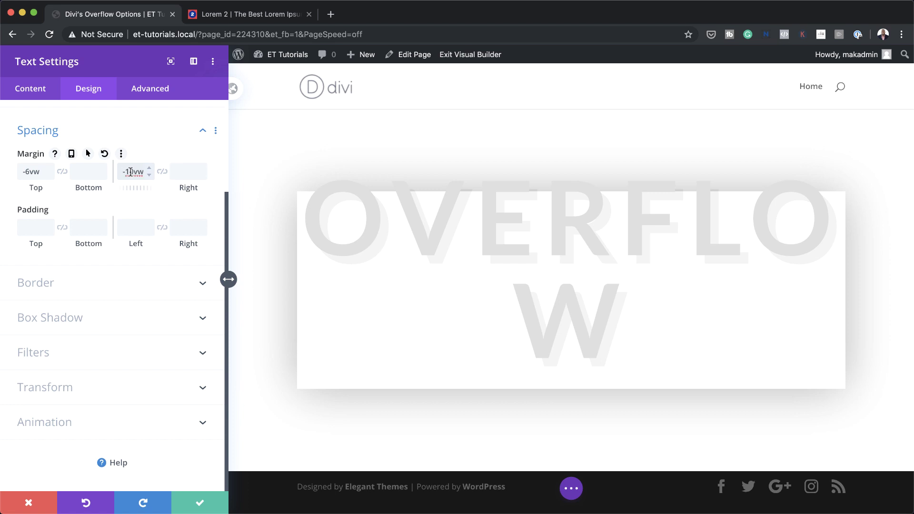
{"action": "left_click", "coordinate": [163, 173]}
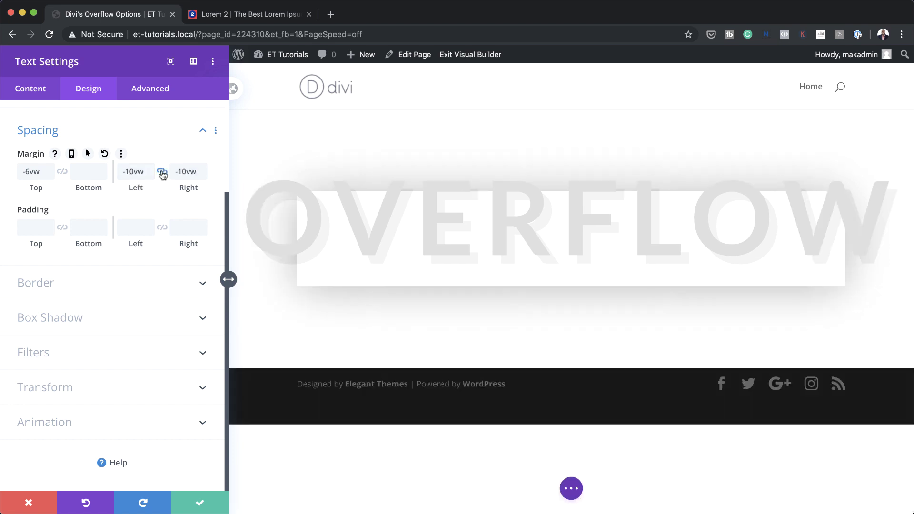
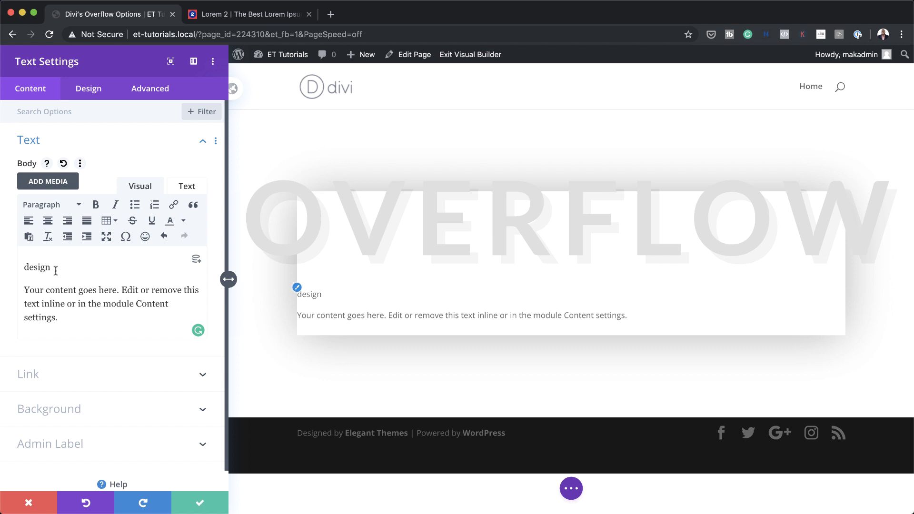
Format the "design" line in the text module's body as Heading 3.
{"action": "left_click_drag", "start_coordinate": [56, 271], "coordinate": [26, 266]}
{"action": "left_click", "coordinate": [50, 204]}
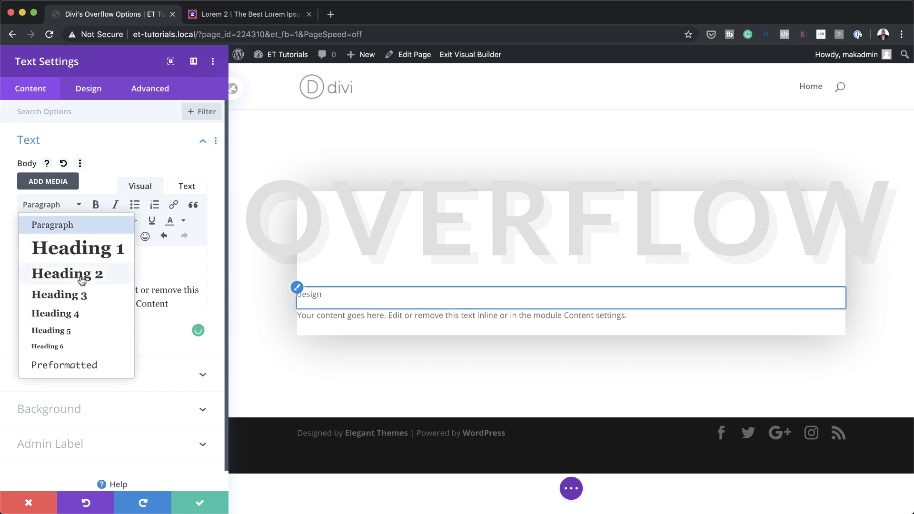
{"action": "left_click", "coordinate": [74, 296]}
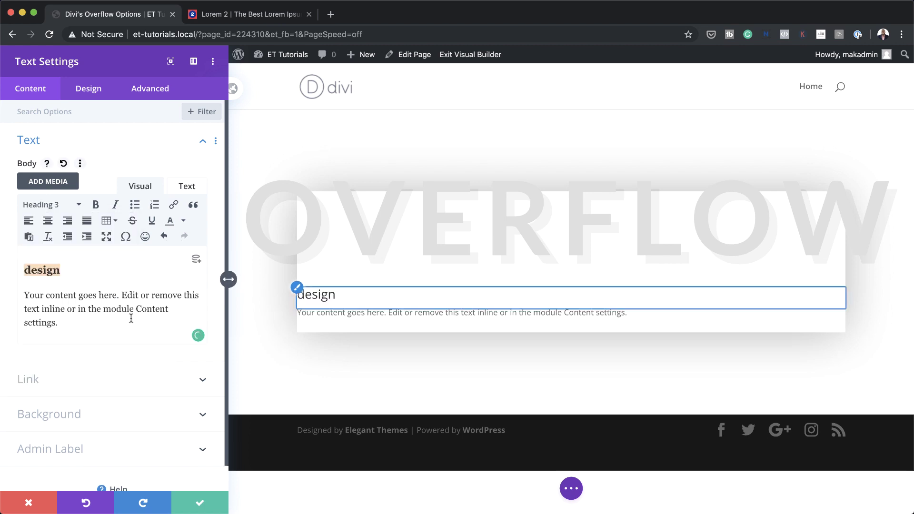
Right-align the text module's body text and set its text size to 24px.
{"action": "left_click", "coordinate": [95, 91]}
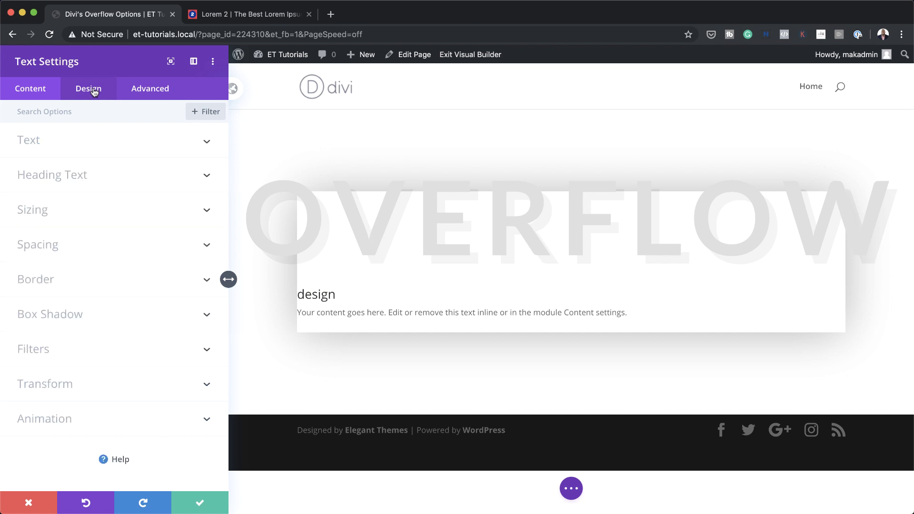
{"action": "left_click", "coordinate": [76, 140]}
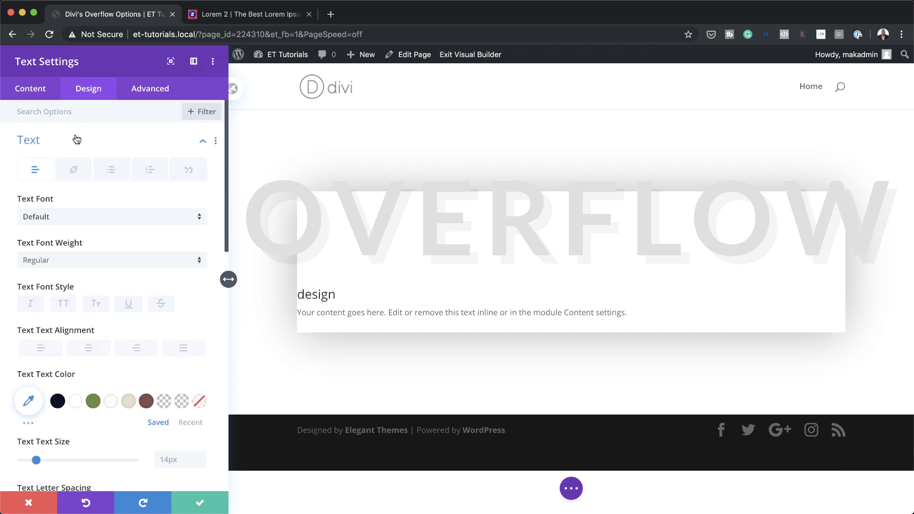
{"action": "left_click", "coordinate": [137, 348]}
{"action": "scroll", "coordinate": [139, 348], "scroll_direction": "down", "scroll_amount": 2}
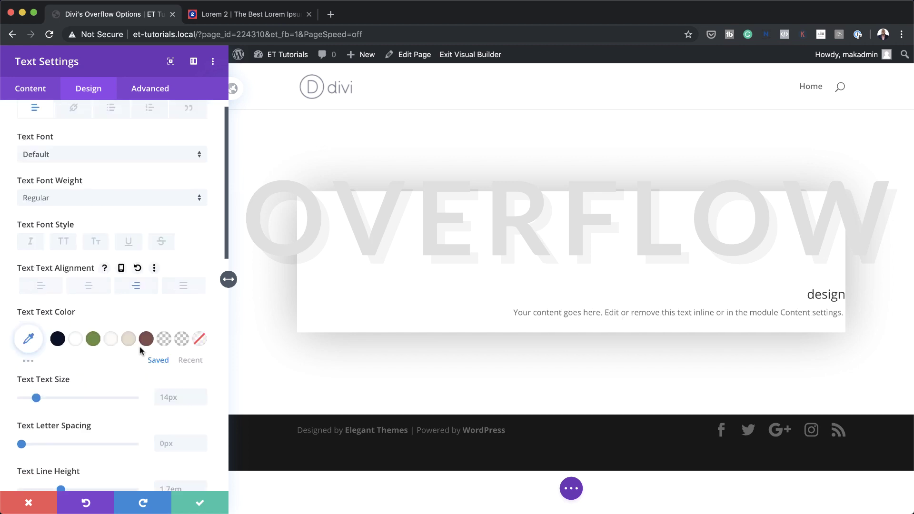
{"action": "left_click", "coordinate": [163, 392]}
{"action": "type", "text": "24"}
{"action": "scroll", "coordinate": [166, 438], "scroll_direction": "down", "scroll_amount": 3}
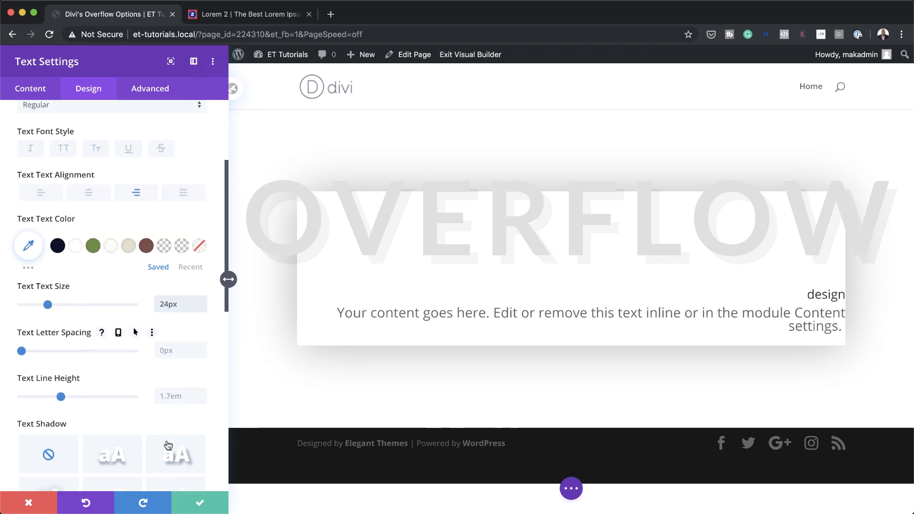
Set the body text's line height to 1.3em.
{"action": "left_click", "coordinate": [171, 397]}
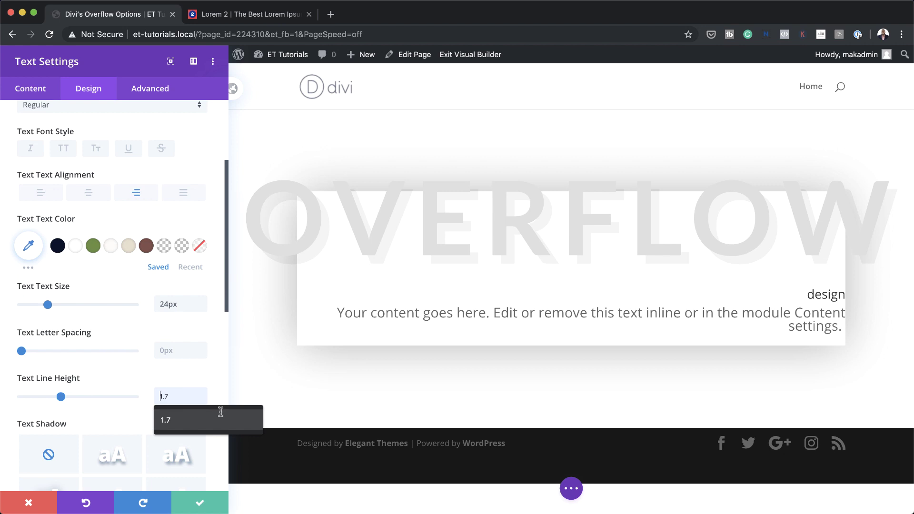
{"action": "left_click", "coordinate": [220, 412]}
{"action": "scroll", "coordinate": [221, 334], "scroll_direction": "down", "scroll_amount": 6}
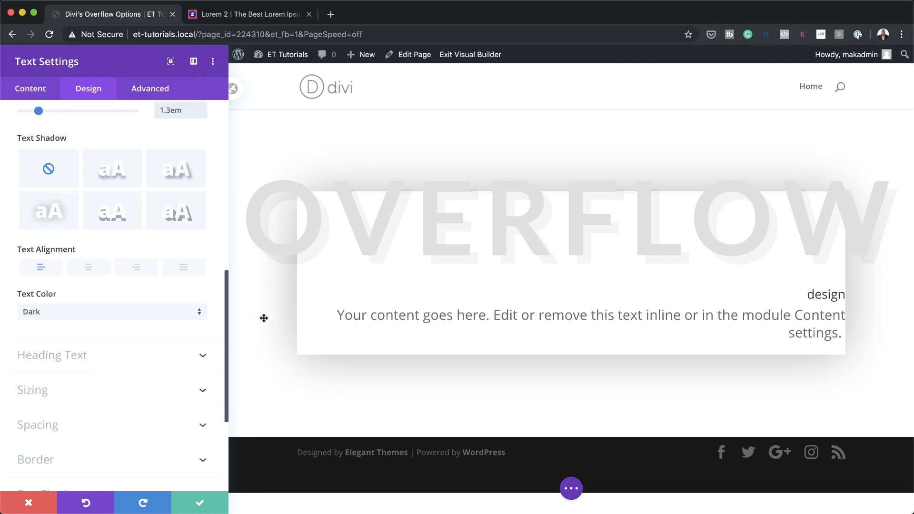
Limit the text module's max width to 50% and align the module to the right.
{"action": "scroll", "coordinate": [164, 338], "scroll_direction": "up", "scroll_amount": 7}
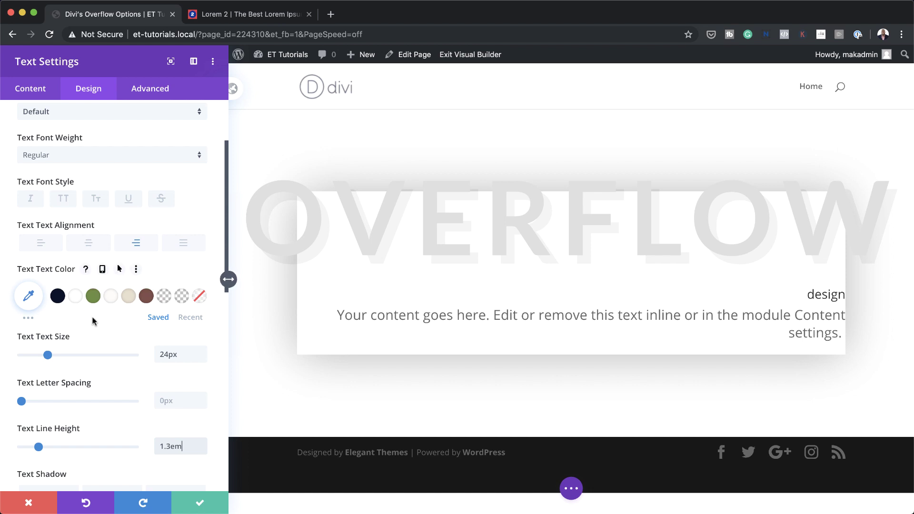
{"action": "scroll", "coordinate": [93, 316], "scroll_direction": "down", "scroll_amount": 3}
{"action": "scroll", "coordinate": [92, 316], "scroll_direction": "down", "scroll_amount": 5}
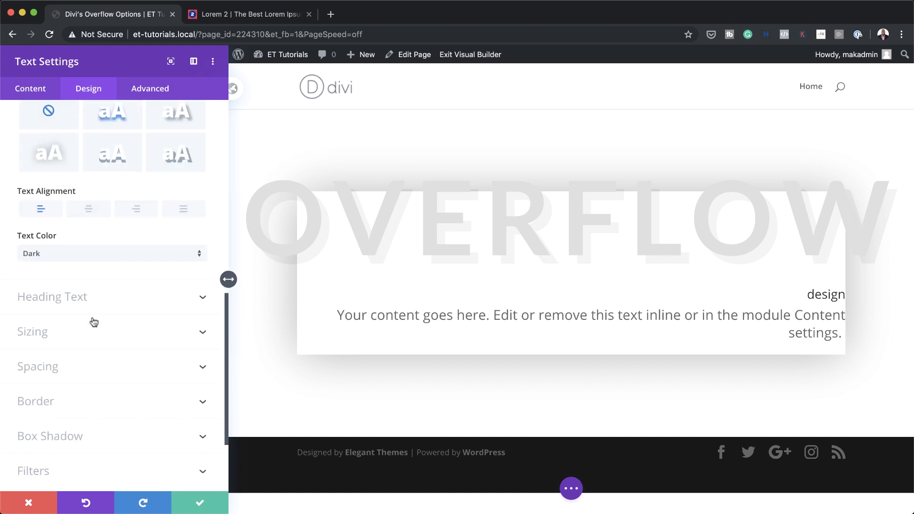
{"action": "left_click", "coordinate": [59, 332]}
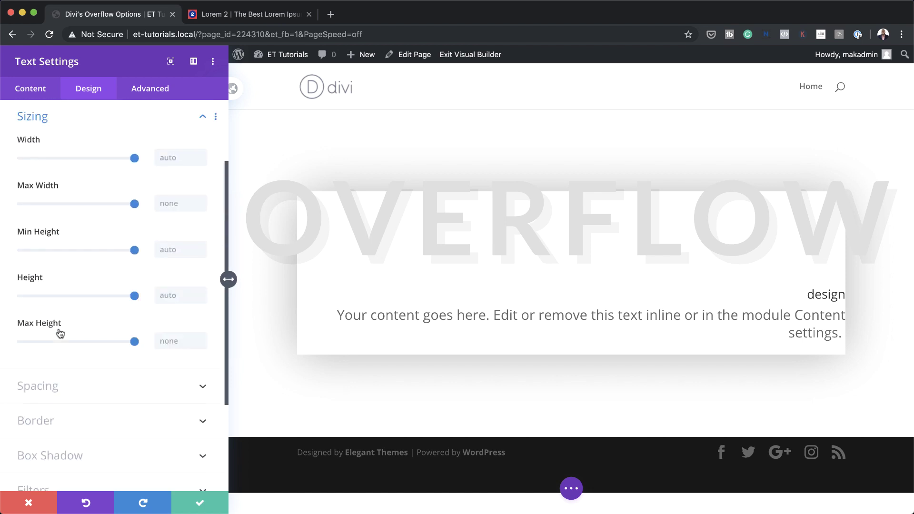
{"action": "left_click", "coordinate": [166, 204]}
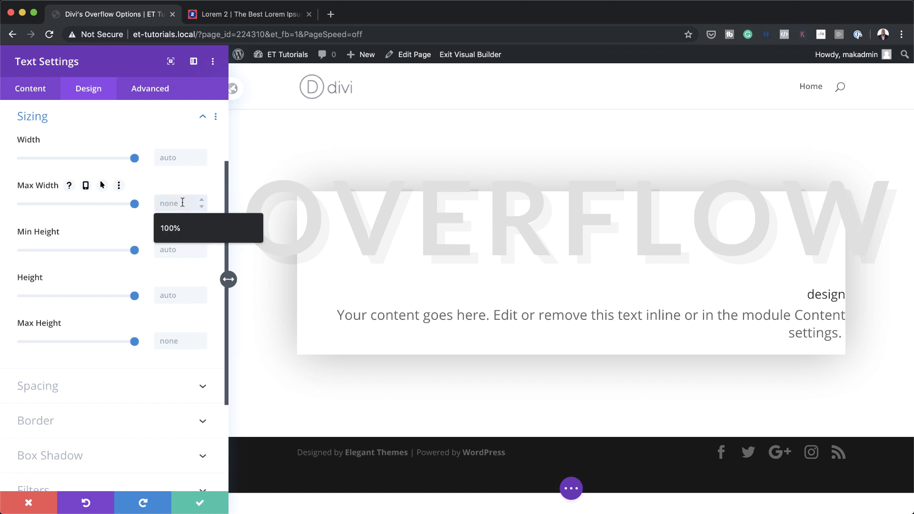
{"action": "type", "text": "50"}
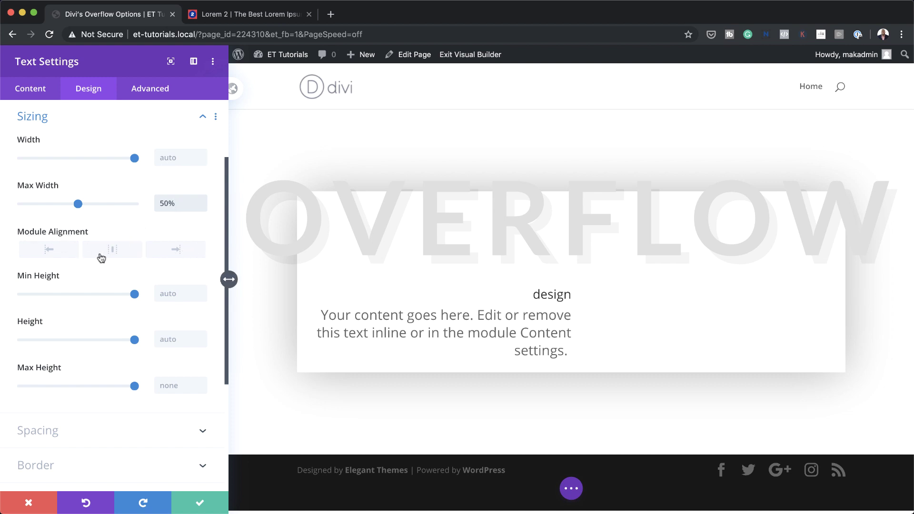
{"action": "left_click", "coordinate": [182, 252]}
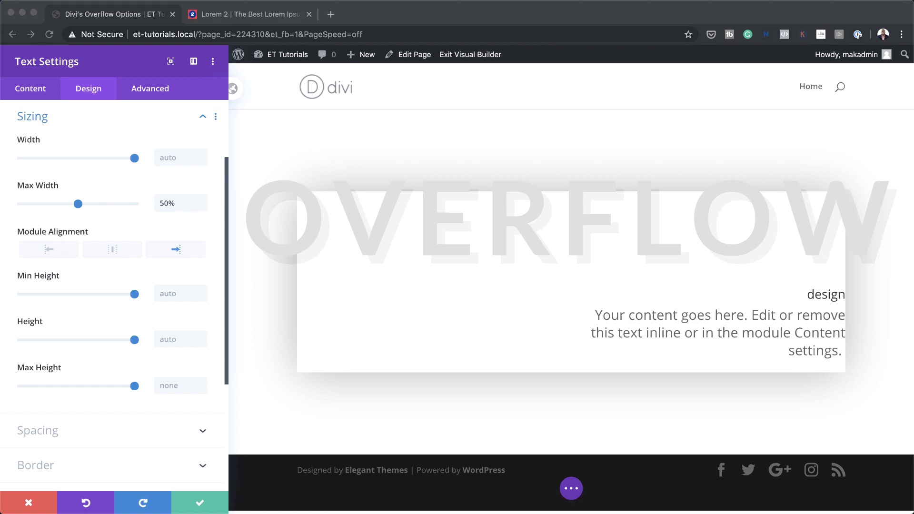
Set the text module's right padding to 4vw and save its settings.
{"action": "scroll", "coordinate": [78, 325], "scroll_direction": "down", "scroll_amount": 3}
{"action": "left_click", "coordinate": [45, 322]}
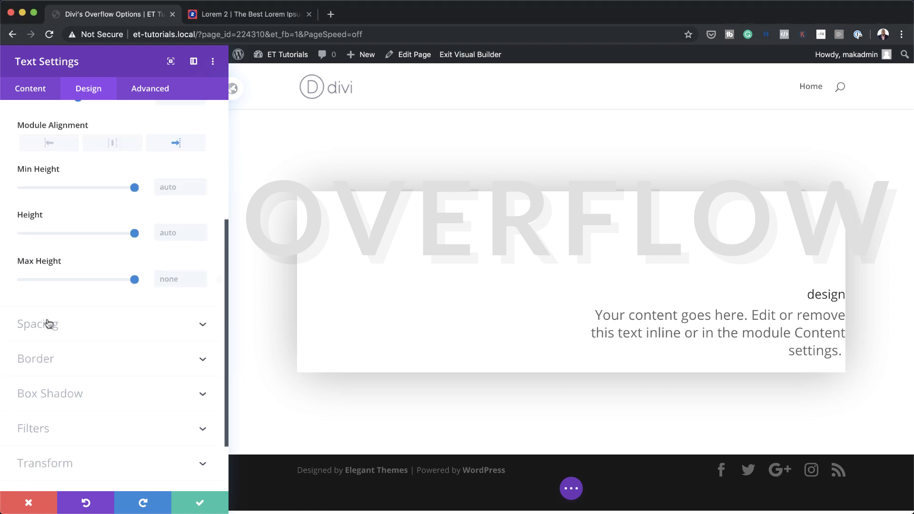
{"action": "left_click", "coordinate": [45, 323]}
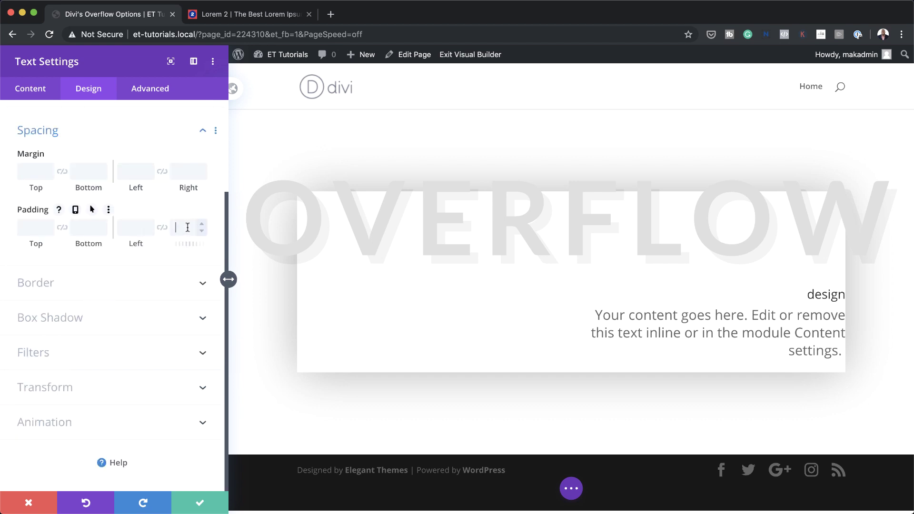
{"action": "left_click", "coordinate": [188, 228]}
{"action": "type", "text": "4vw"}
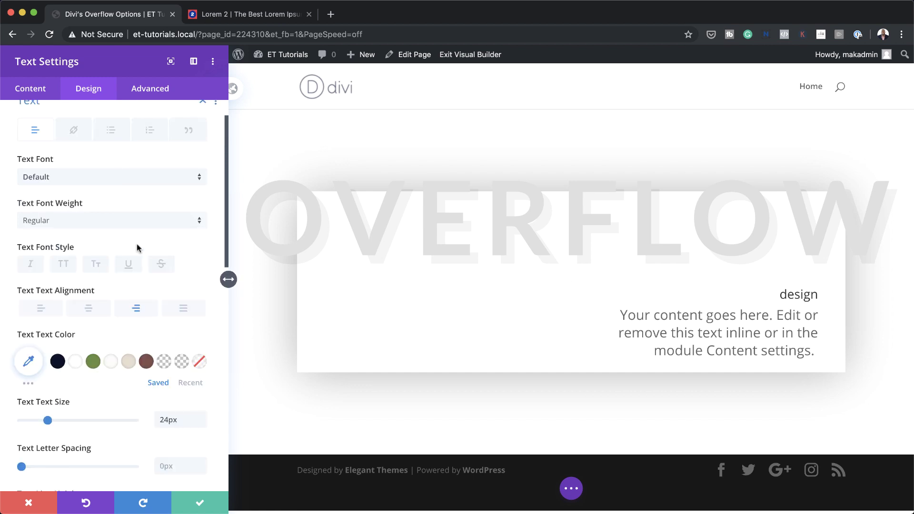
{"action": "left_click", "coordinate": [205, 504]}
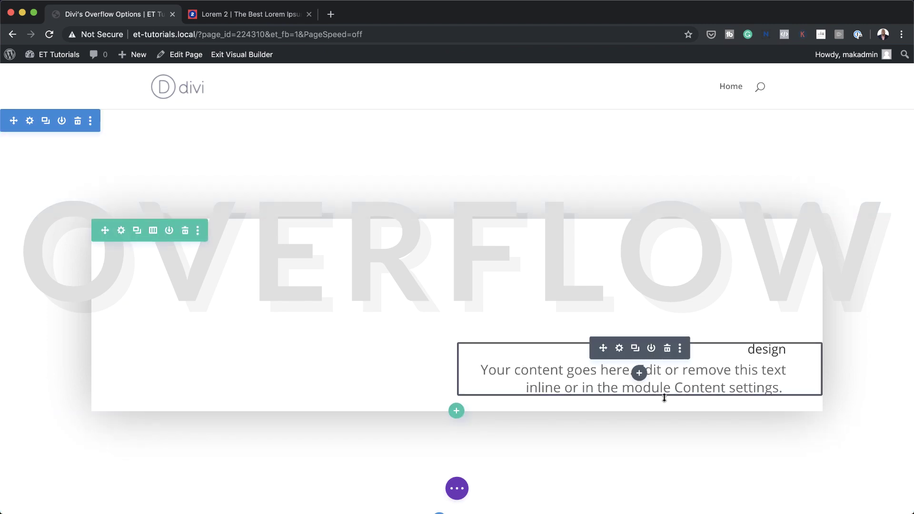
Add an Image module below the "design" text module.
{"action": "left_click", "coordinate": [641, 374]}
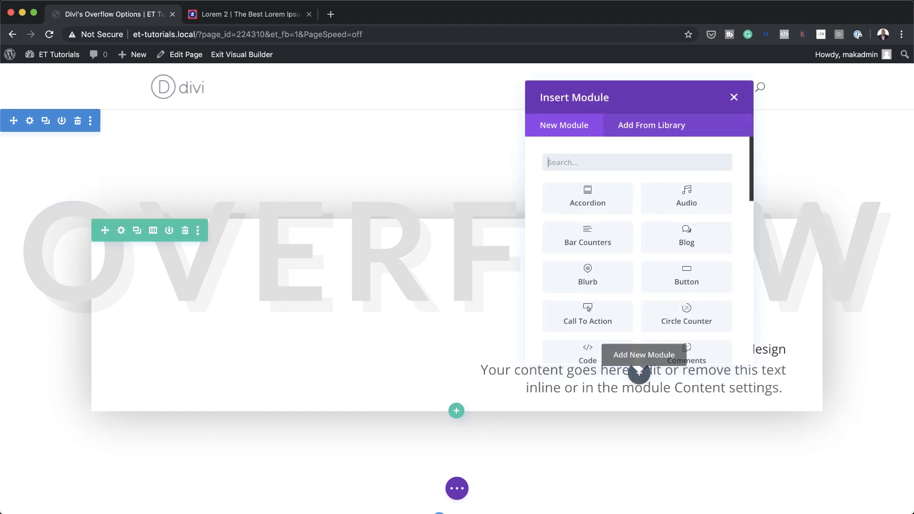
{"action": "type", "text": "image"}
{"action": "left_click", "coordinate": [590, 198]}
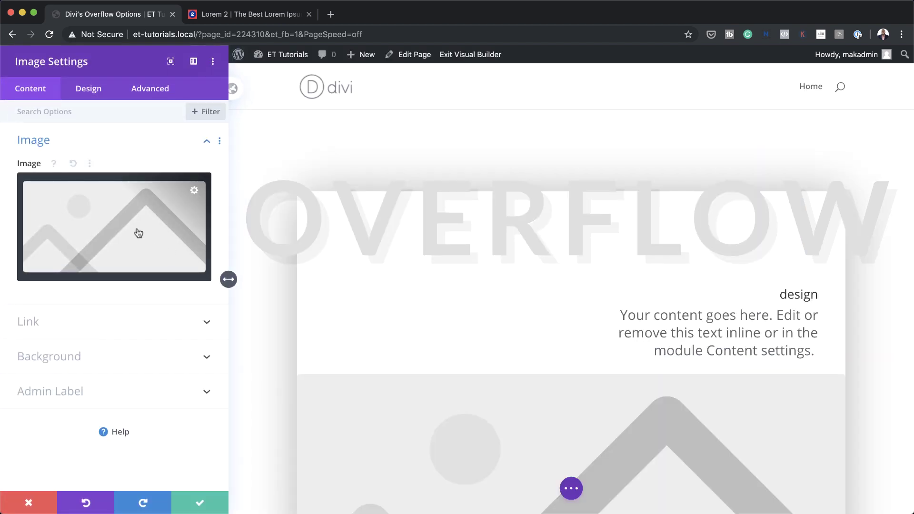
Upload strawberry.jpg from the Downloads folder and use it as the module's image.
{"action": "left_click", "coordinate": [136, 233]}
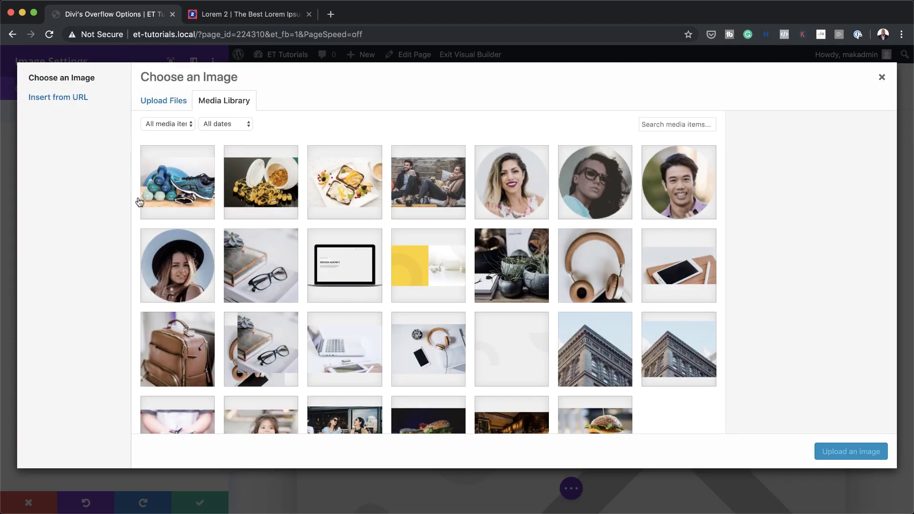
{"action": "left_click", "coordinate": [169, 102]}
{"action": "left_click", "coordinate": [540, 285]}
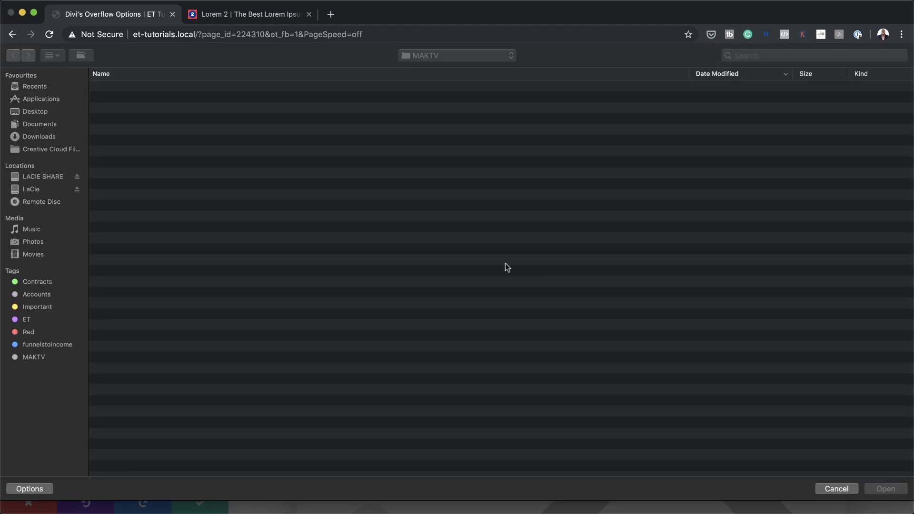
{"action": "left_click", "coordinate": [39, 136]}
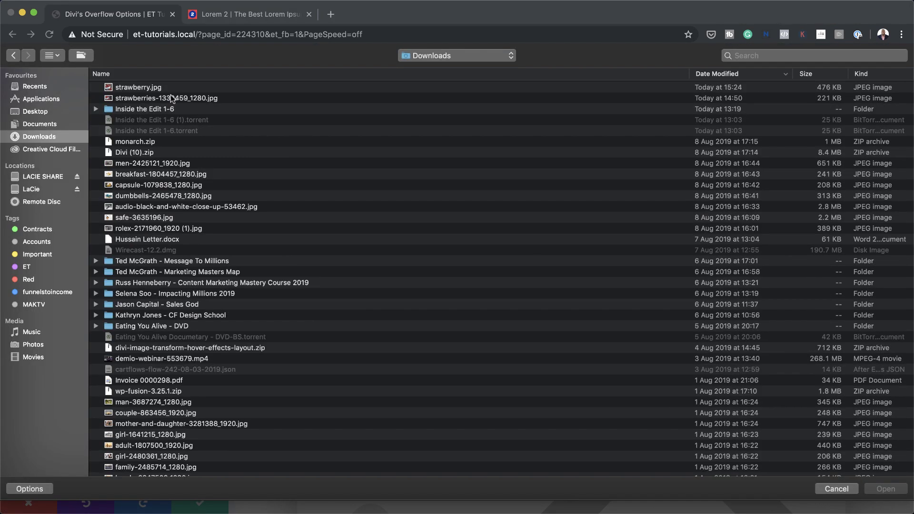
{"action": "double_click", "coordinate": [178, 86]}
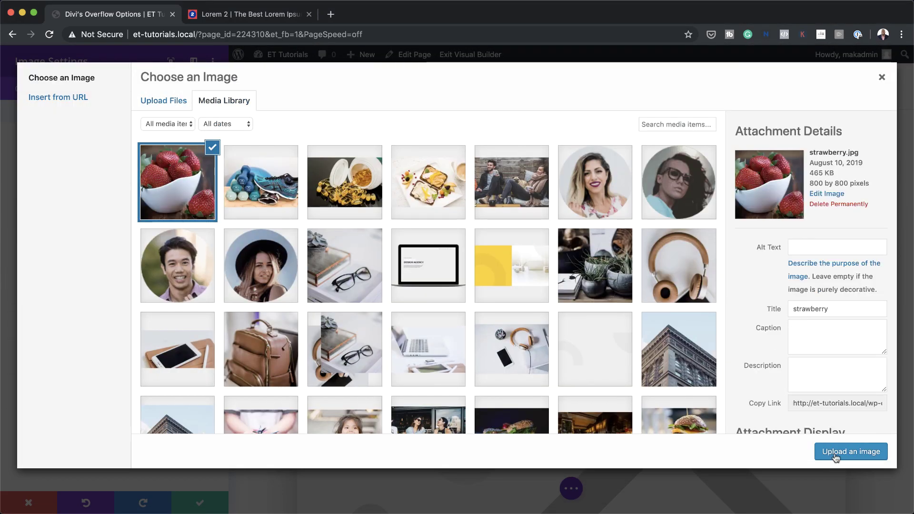
{"action": "left_click", "coordinate": [836, 452]}
{"action": "scroll", "coordinate": [428, 252], "scroll_direction": "down", "scroll_amount": 7}
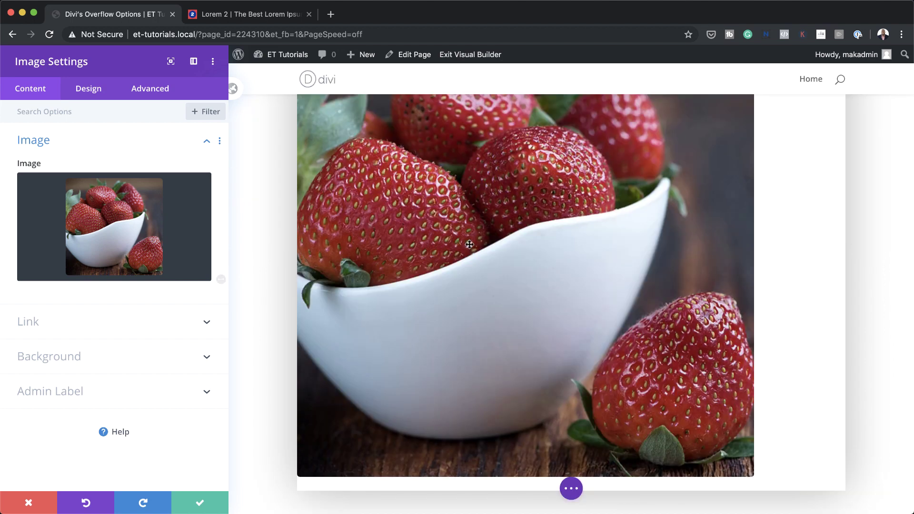
Set the image module's max width to 35vw.
{"action": "left_click", "coordinate": [91, 91]}
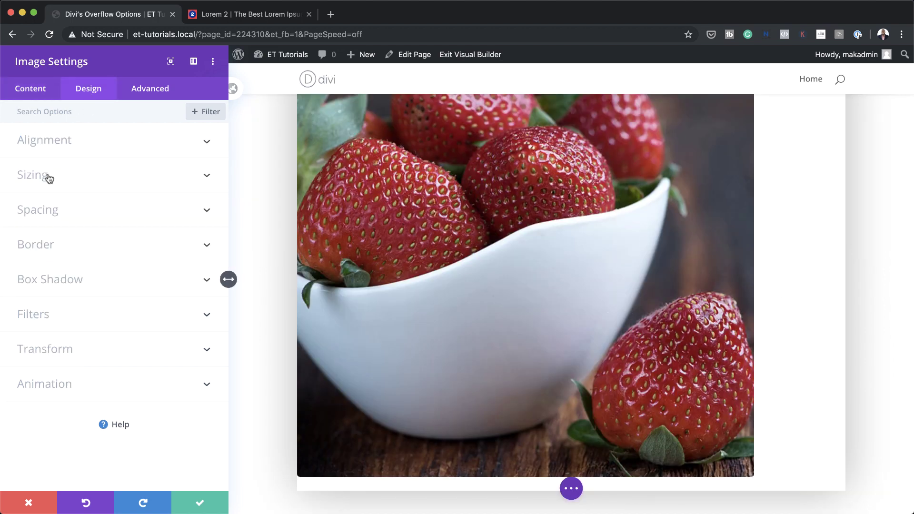
{"action": "left_click", "coordinate": [33, 175]}
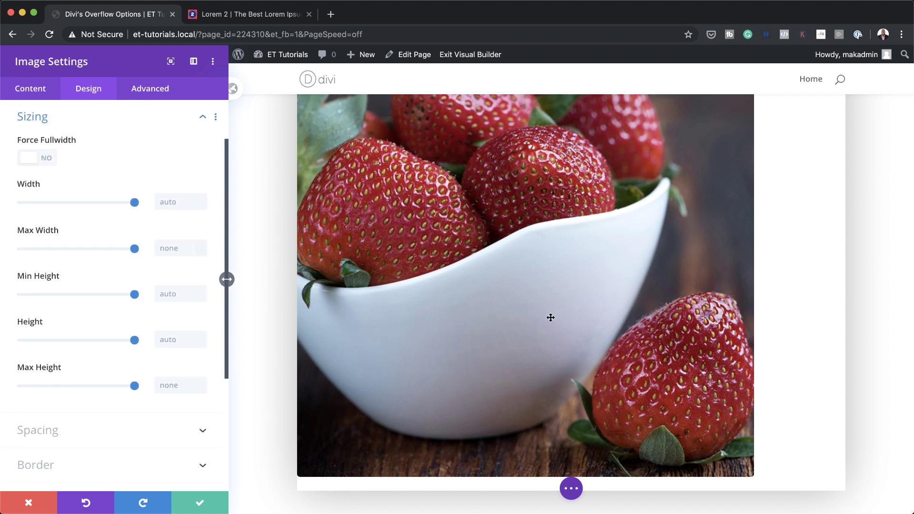
{"action": "left_click", "coordinate": [169, 248]}
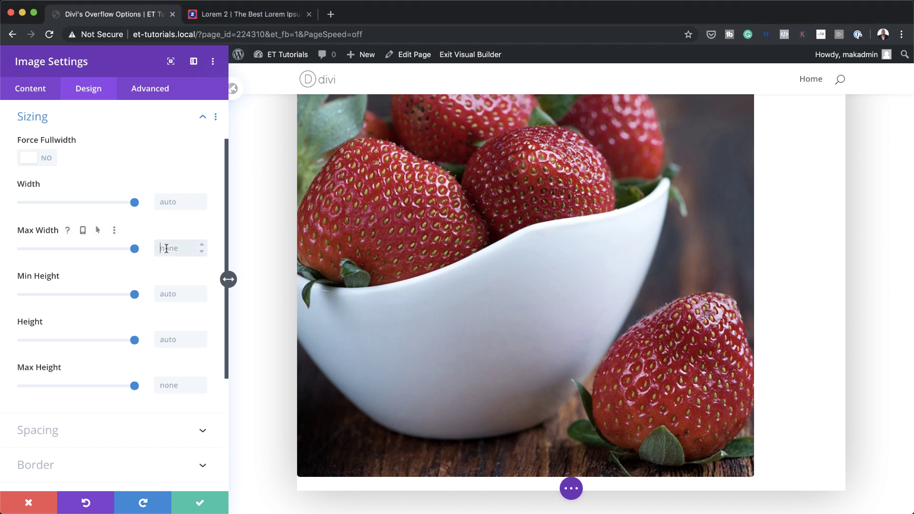
{"action": "type", "text": "35vw"}
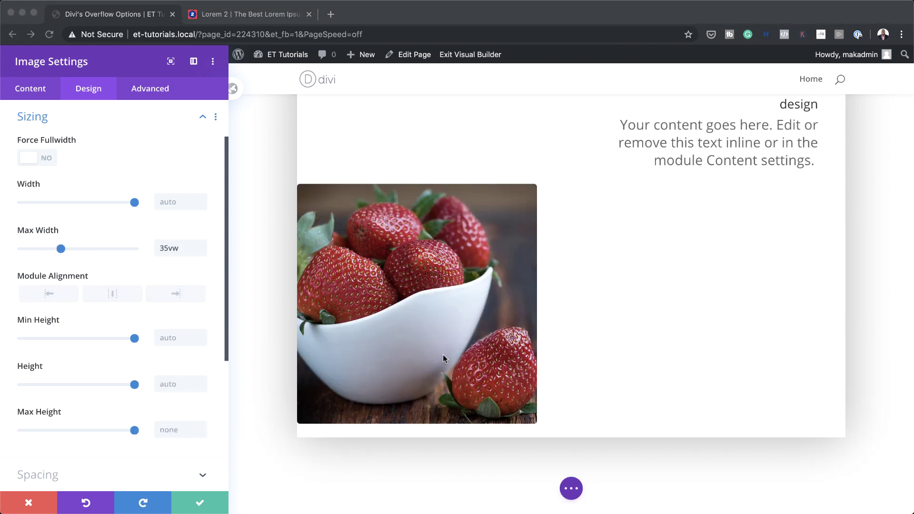
Set the image module's top margin to -12vw and its bottom margin to -8vw.
{"action": "scroll", "coordinate": [93, 393], "scroll_direction": "down", "scroll_amount": 5}
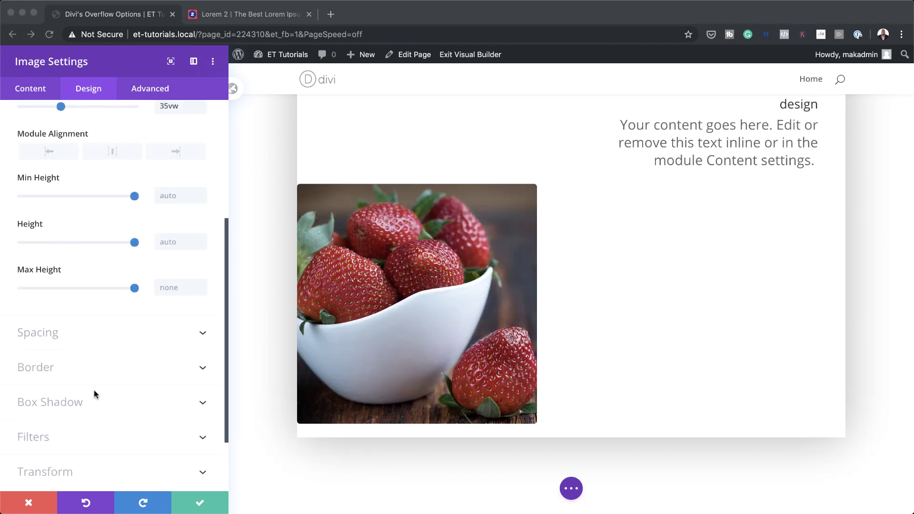
{"action": "left_click", "coordinate": [56, 335]}
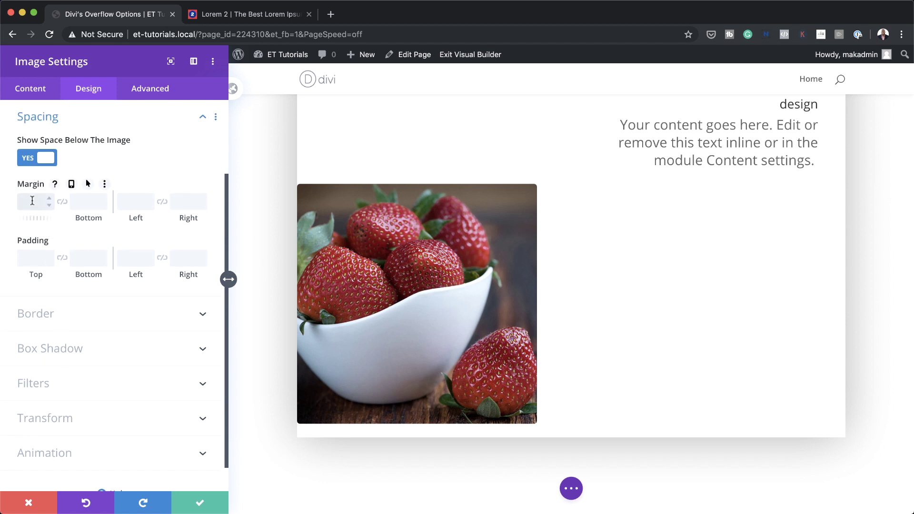
{"action": "left_click", "coordinate": [33, 201]}
{"action": "type", "text": "-12vw"}
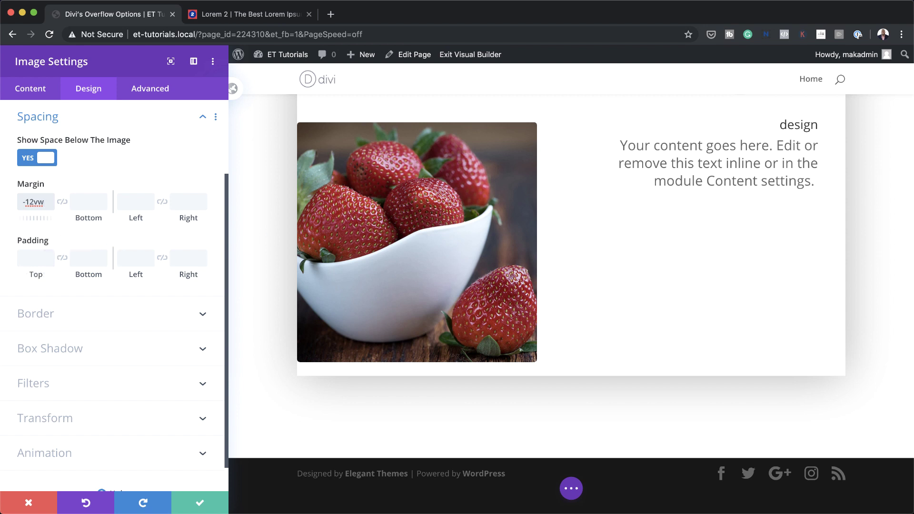
{"action": "key", "text": "super+Tab"}
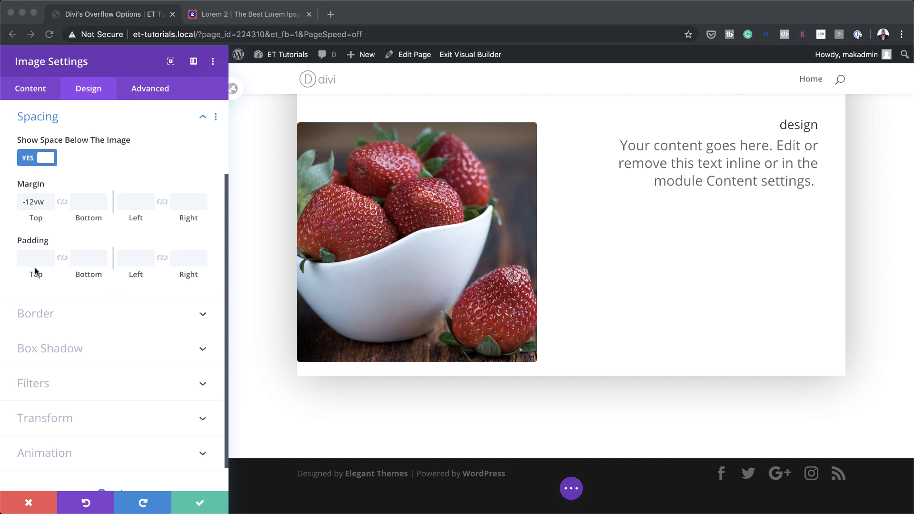
{"action": "left_click", "coordinate": [84, 201]}
{"action": "type", "text": "-8vw"}
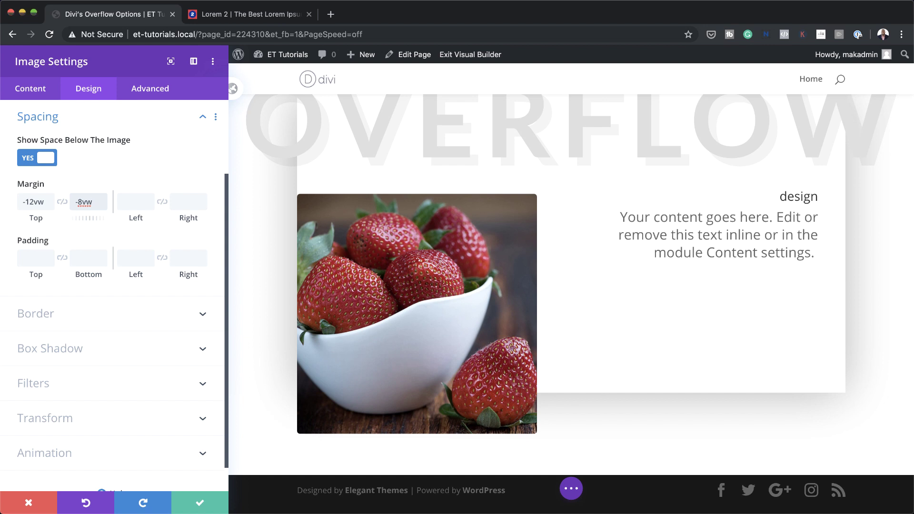
{"action": "key", "text": "super+Tab"}
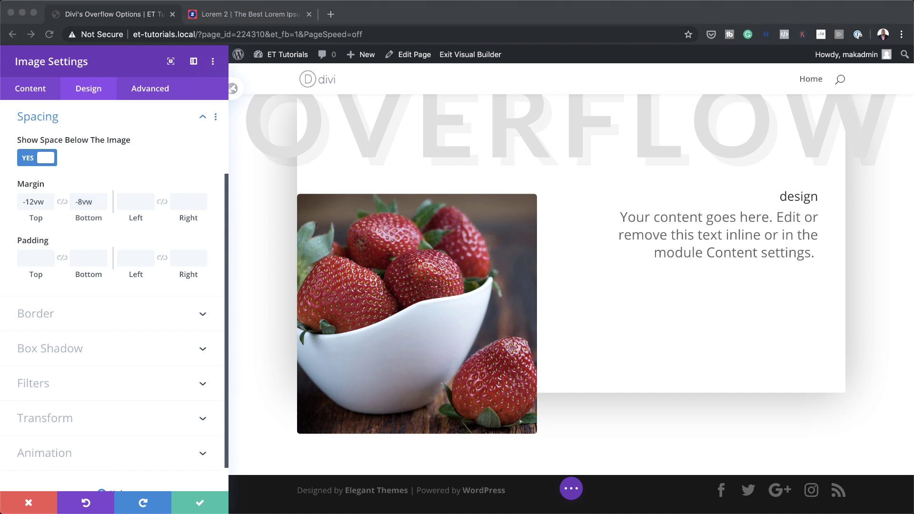
Set the image module's left margin to -5vw.
{"action": "key", "text": "super+Tab"}
{"action": "left_click", "coordinate": [129, 202]}
{"action": "type", "text": "-5vw"}
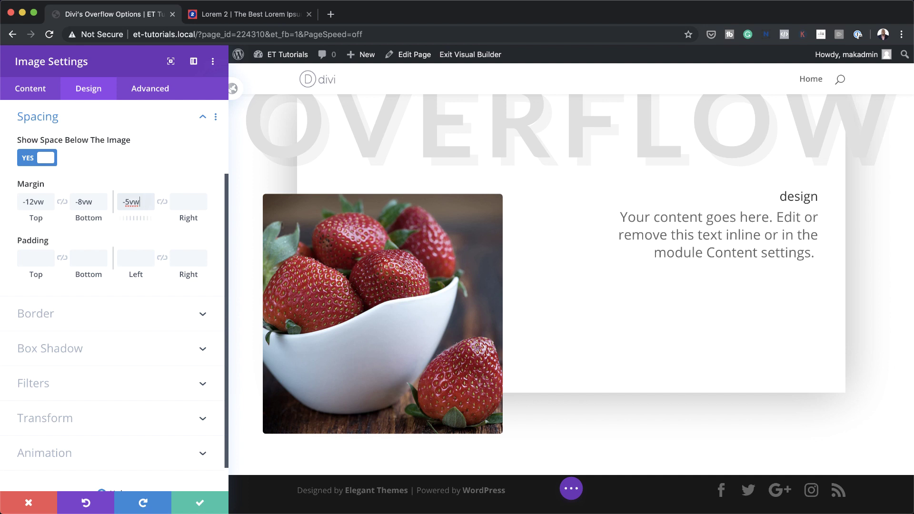
Apply the solid offset box shadow preset to the image, with horizontal position -40px and vertical position -50px.
{"action": "left_click", "coordinate": [81, 352]}
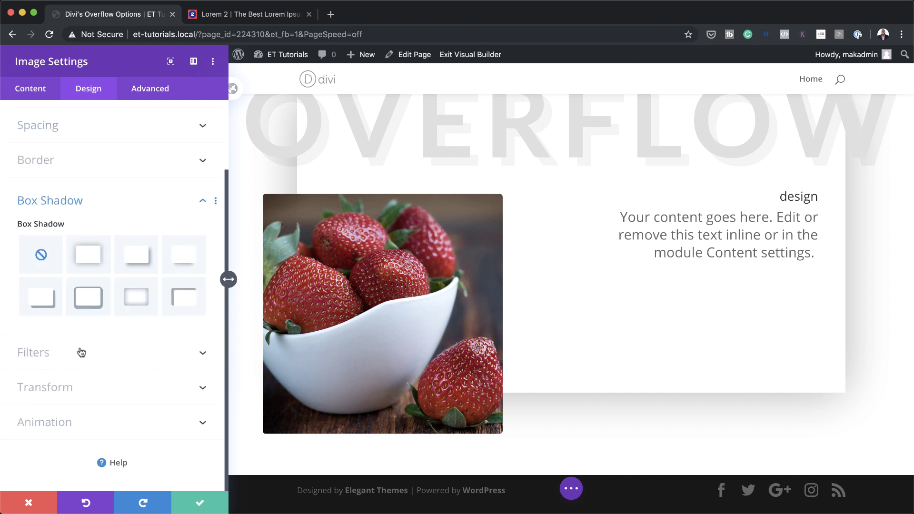
{"action": "left_click", "coordinate": [48, 310]}
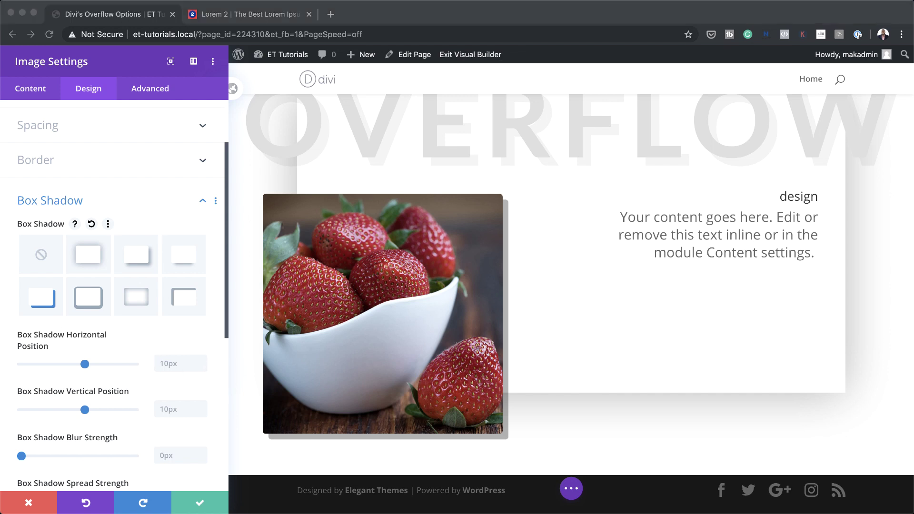
{"action": "left_click", "coordinate": [166, 363]}
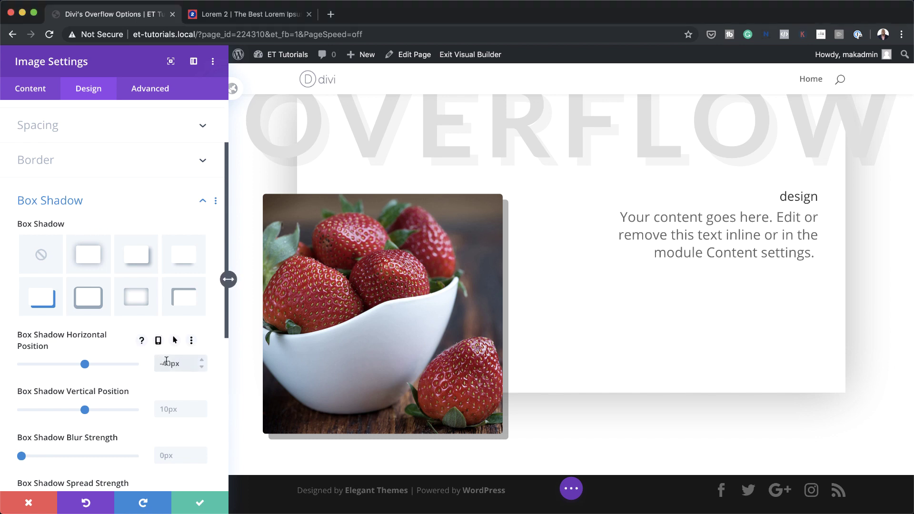
{"action": "left_click", "coordinate": [174, 409]}
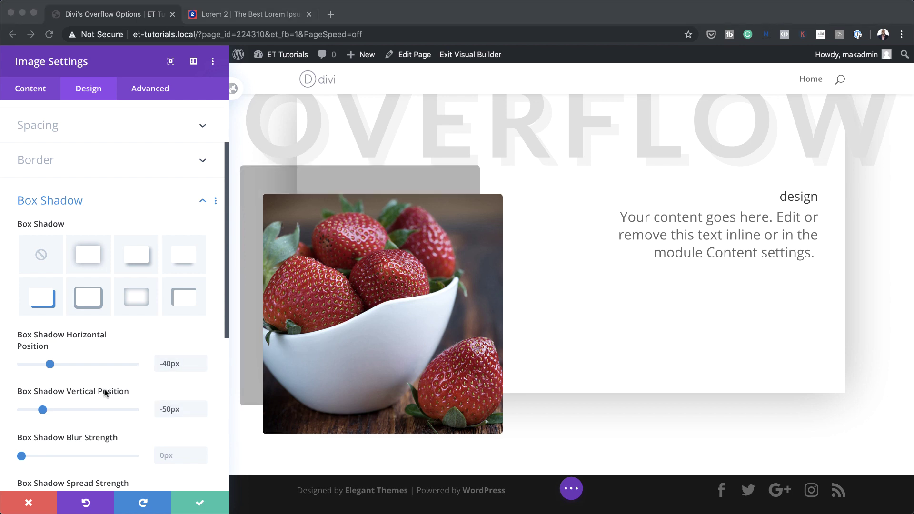
Set the image's box shadow color to rgba(0,0,0,0.17) and save the image module's settings.
{"action": "scroll", "coordinate": [105, 395], "scroll_direction": "down", "scroll_amount": 5}
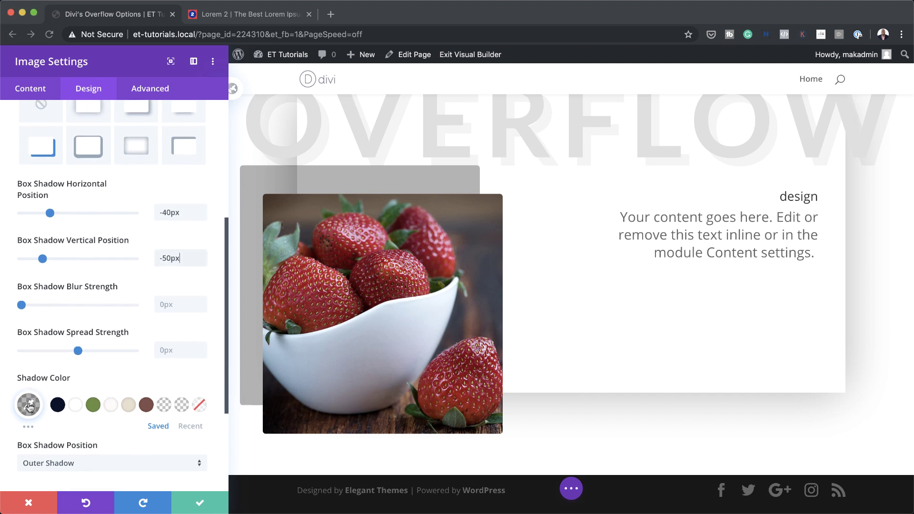
{"action": "left_click", "coordinate": [28, 405]}
{"action": "left_click_drag", "start_coordinate": [29, 407], "coordinate": [54, 410]}
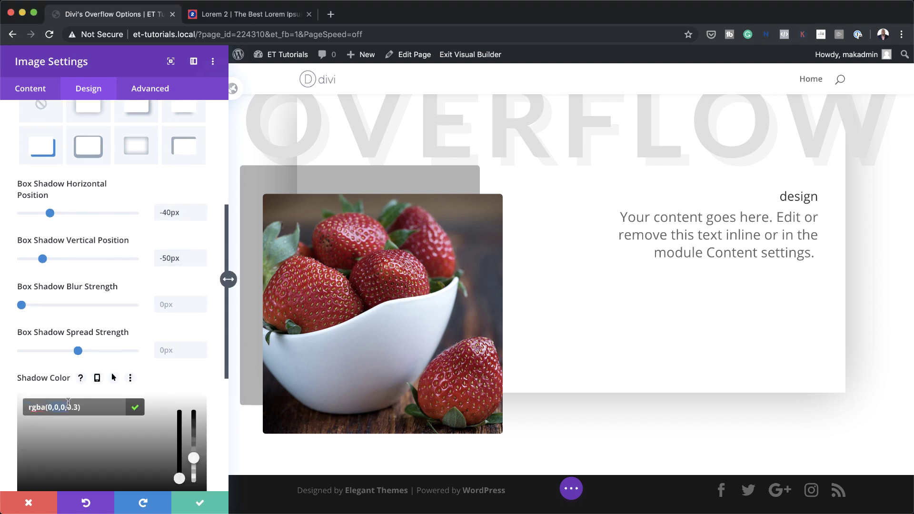
{"action": "type", "text": "0,0,0,0.17"}
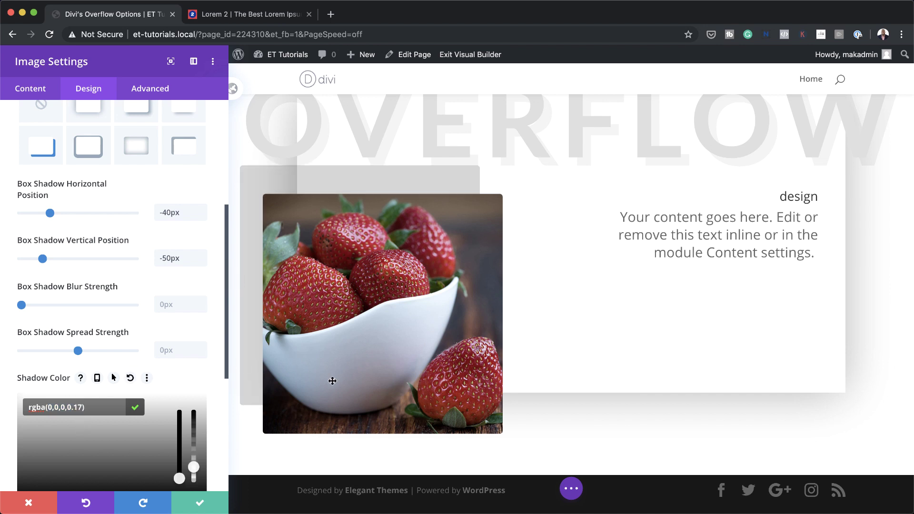
{"action": "scroll", "coordinate": [333, 381], "scroll_direction": "down", "scroll_amount": 1}
{"action": "scroll", "coordinate": [154, 393], "scroll_direction": "down", "scroll_amount": 5}
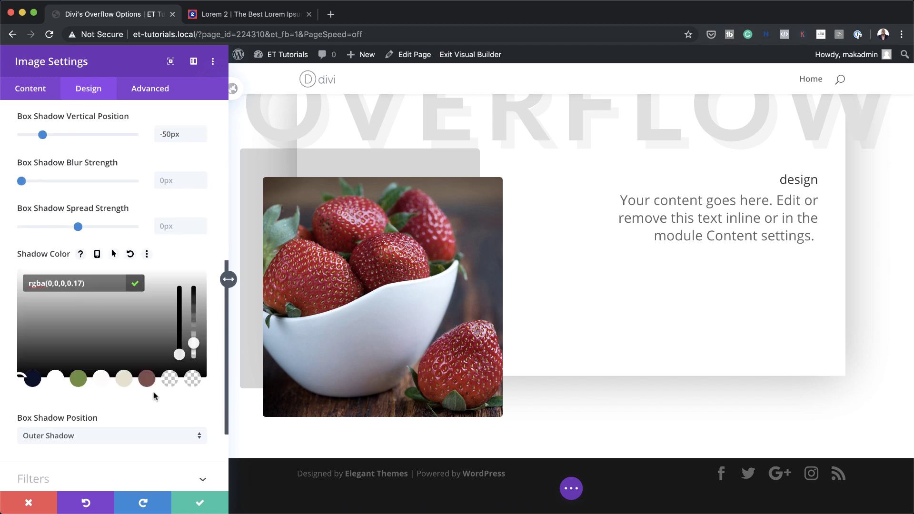
{"action": "scroll", "coordinate": [154, 397], "scroll_direction": "down", "scroll_amount": 3}
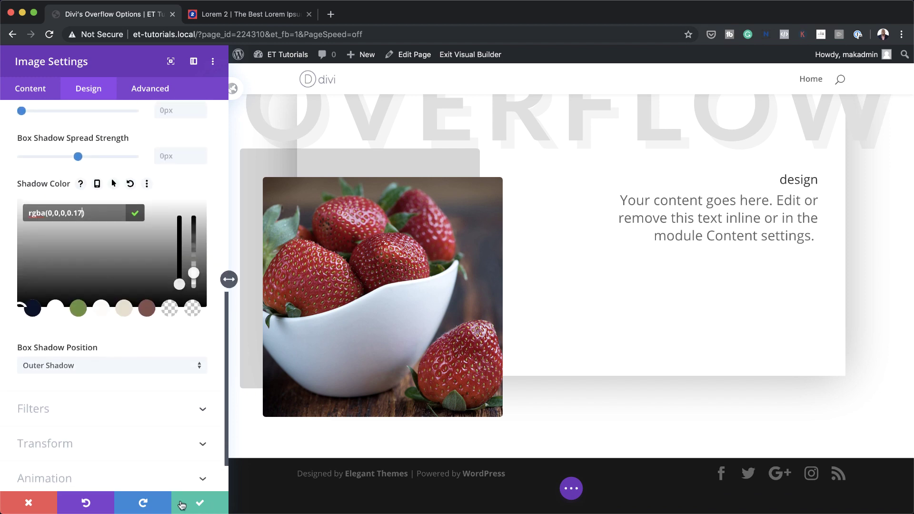
{"action": "left_click", "coordinate": [199, 504]}
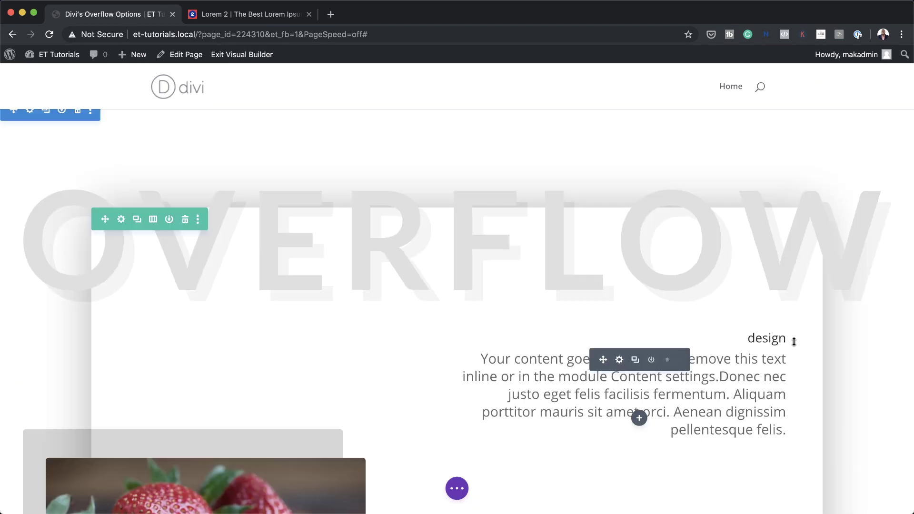
Duplicate the whole section containing the "Overflow" heading, text and strawberry image.
{"action": "scroll", "coordinate": [829, 353], "scroll_direction": "down", "scroll_amount": 7}
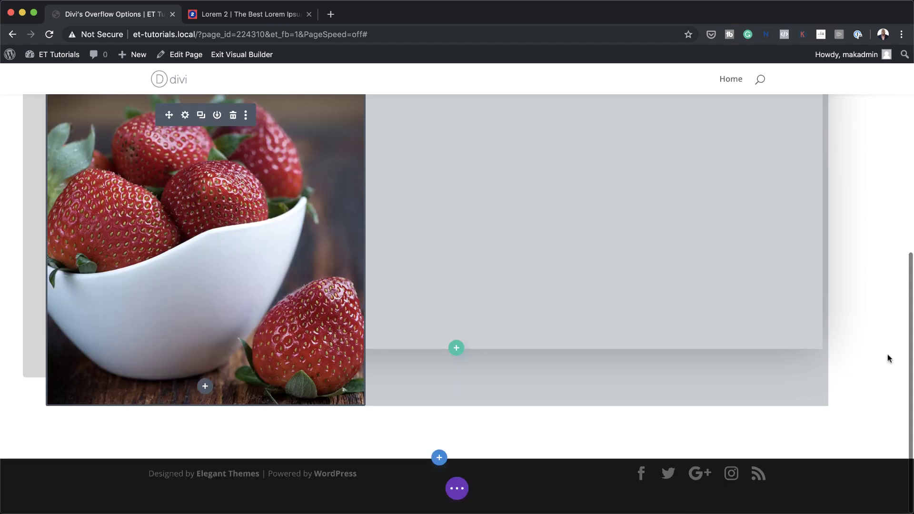
{"action": "scroll", "coordinate": [575, 307], "scroll_direction": "up", "scroll_amount": 3}
{"action": "scroll", "coordinate": [592, 333], "scroll_direction": "up", "scroll_amount": 4}
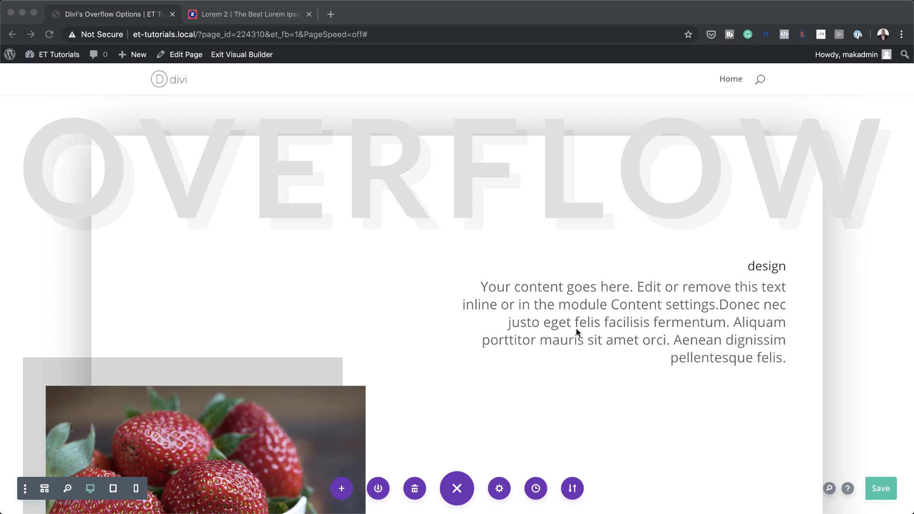
{"action": "scroll", "coordinate": [578, 340], "scroll_direction": "up", "scroll_amount": 3}
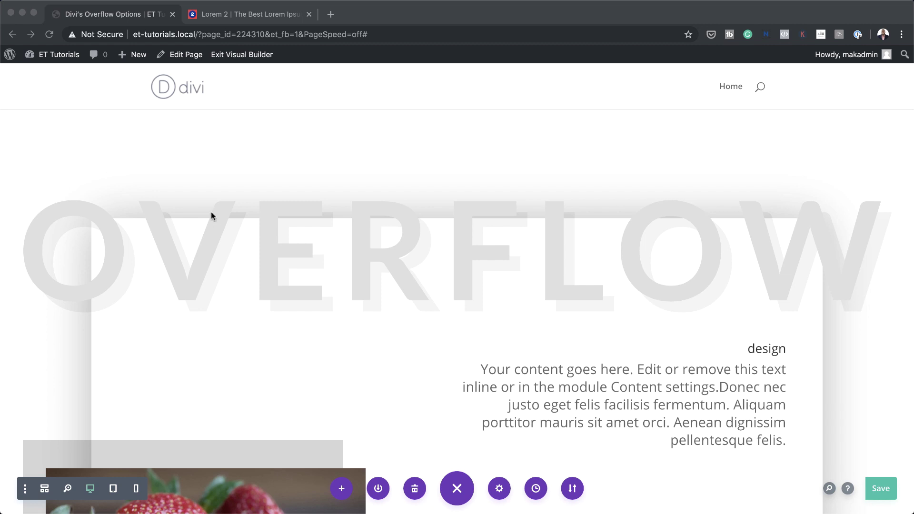
{"action": "left_click", "coordinate": [154, 156]}
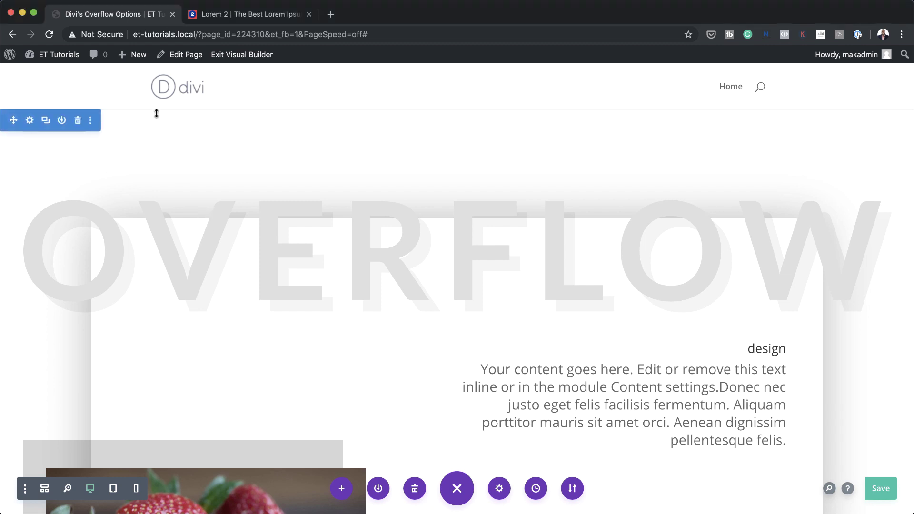
{"action": "left_click", "coordinate": [46, 120]}
Set both the horizontal and vertical overflow of the row in the duplicated section to Hidden and save the row settings.
{"action": "scroll", "coordinate": [247, 285], "scroll_direction": "down", "scroll_amount": 10}
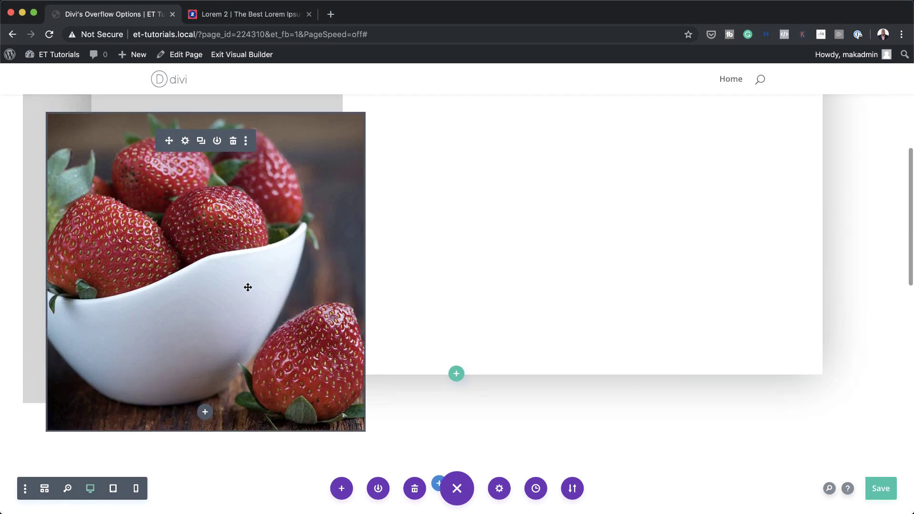
{"action": "scroll", "coordinate": [247, 288], "scroll_direction": "down", "scroll_amount": 5}
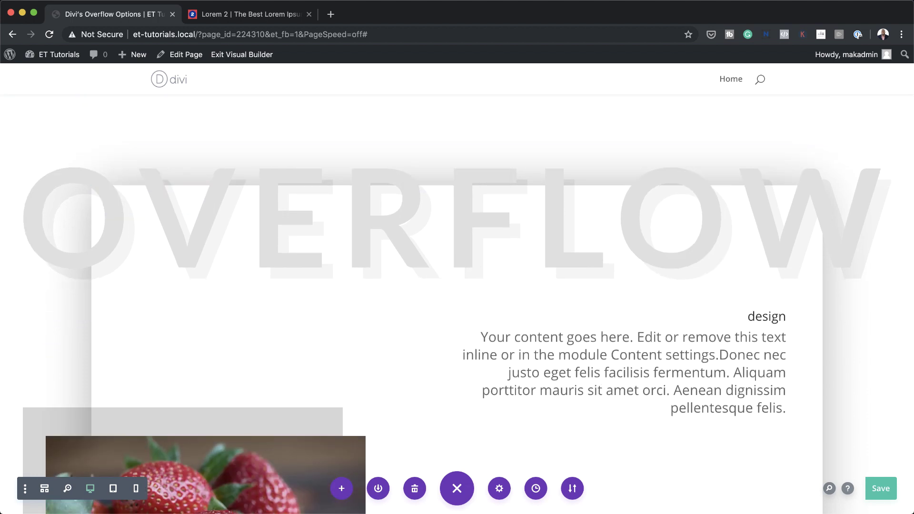
{"action": "mouse_move", "coordinate": [125, 202]}
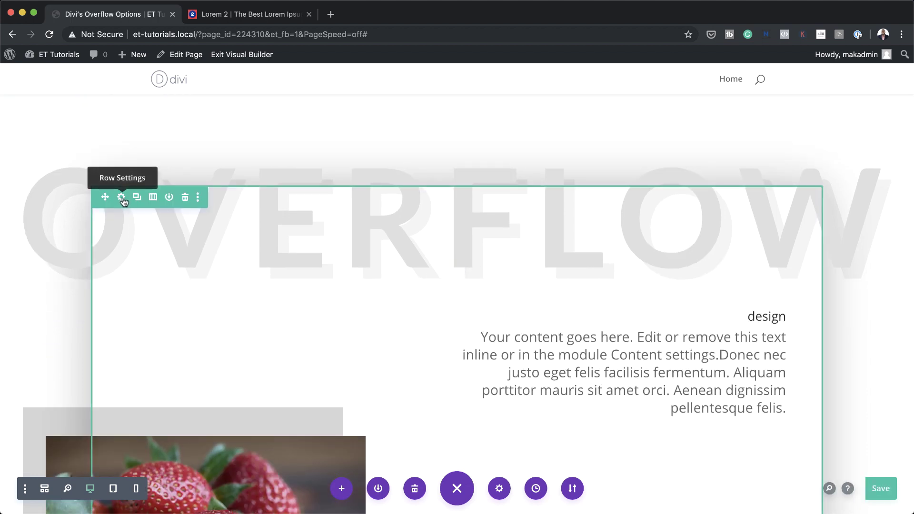
{"action": "left_click", "coordinate": [122, 198]}
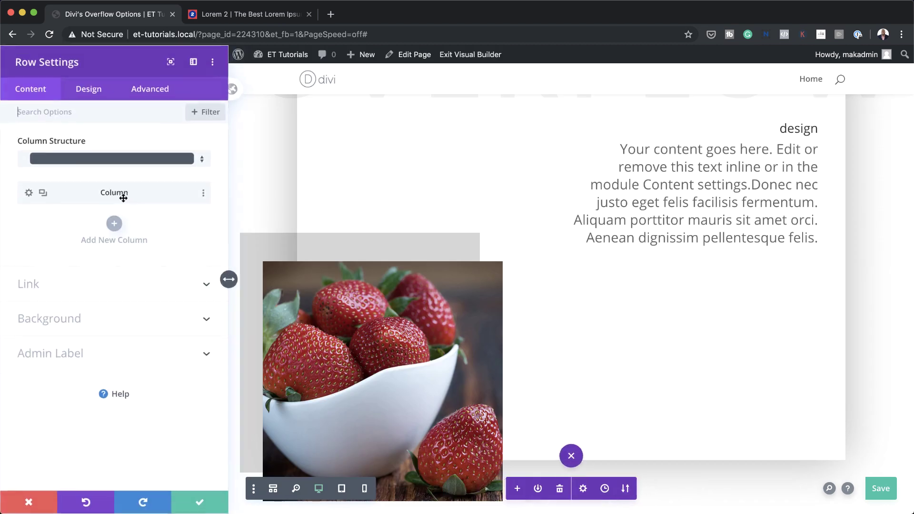
{"action": "left_click", "coordinate": [157, 92]}
{"action": "left_click", "coordinate": [85, 218]}
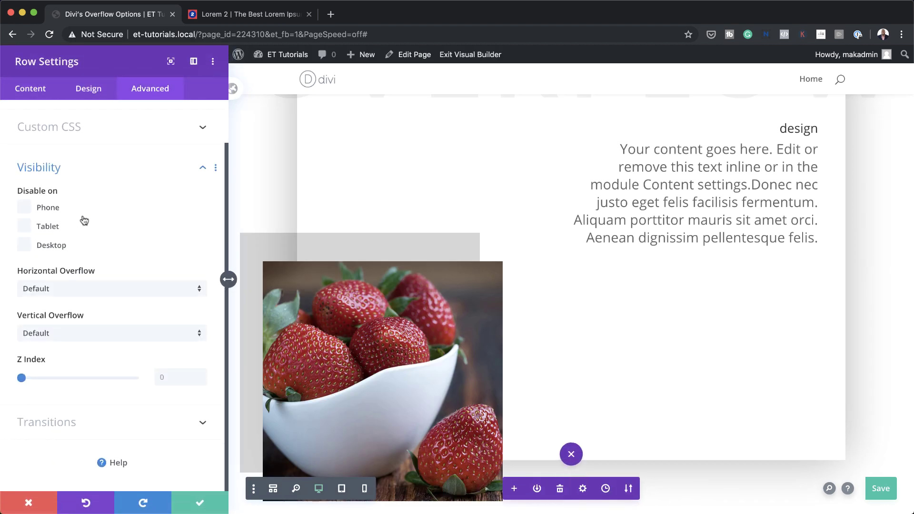
{"action": "left_click", "coordinate": [72, 293]}
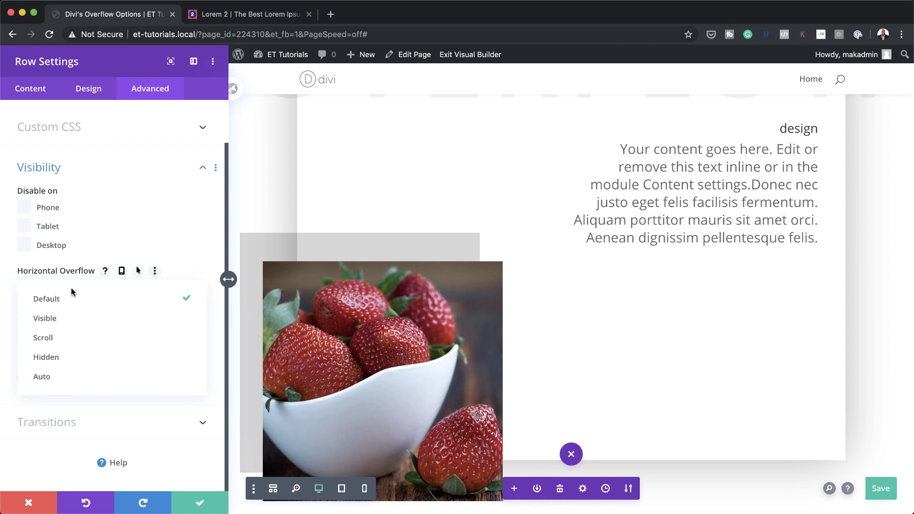
{"action": "left_click", "coordinate": [67, 358]}
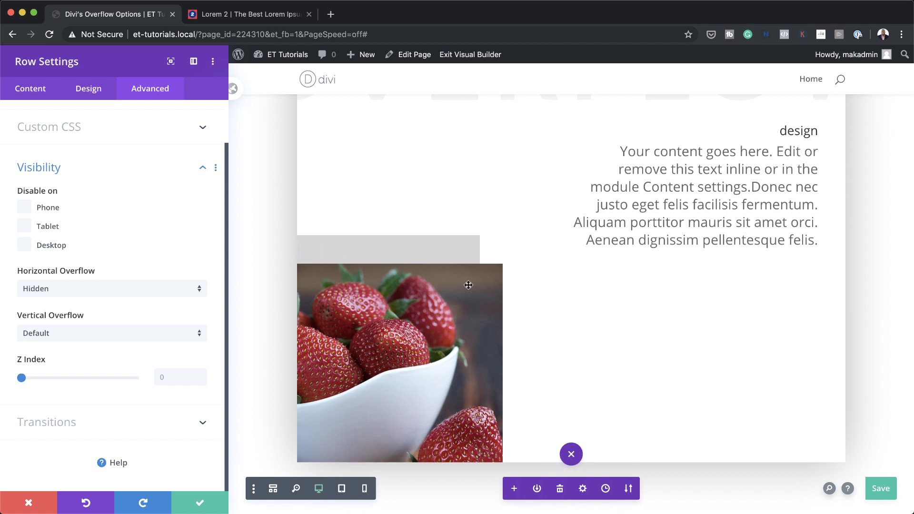
{"action": "left_click", "coordinate": [74, 335]}
{"action": "left_click", "coordinate": [78, 402]}
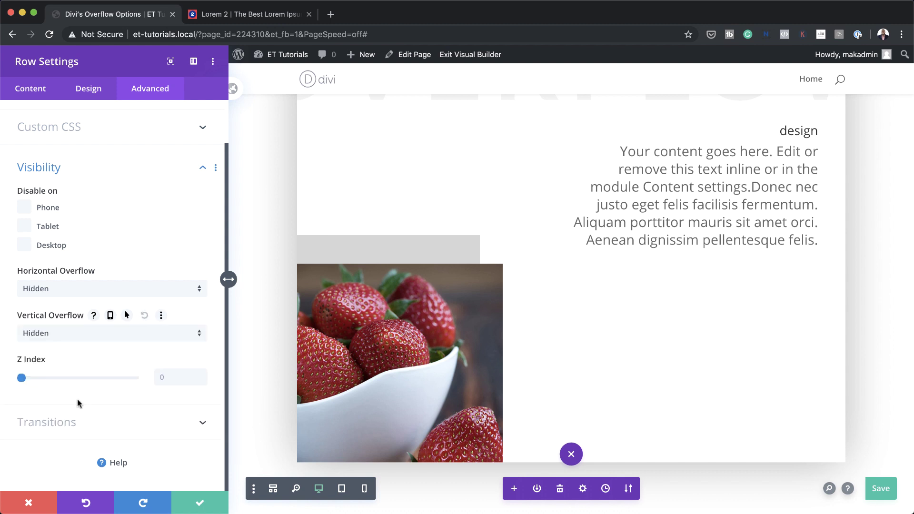
{"action": "scroll", "coordinate": [520, 333], "scroll_direction": "up", "scroll_amount": 5}
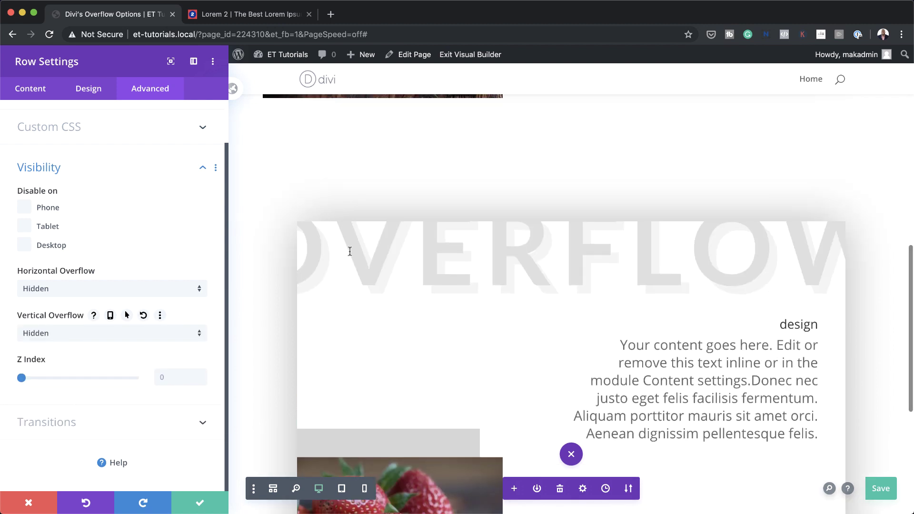
{"action": "left_click", "coordinate": [204, 501]}
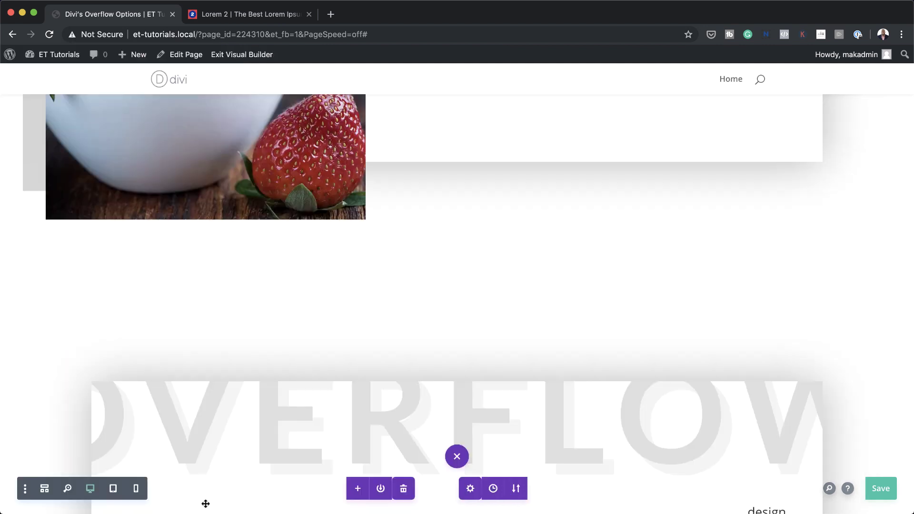
Insert a regular section with a one-column row and a Text module below the duplicated section.
{"action": "scroll", "coordinate": [658, 324], "scroll_direction": "down", "scroll_amount": 10}
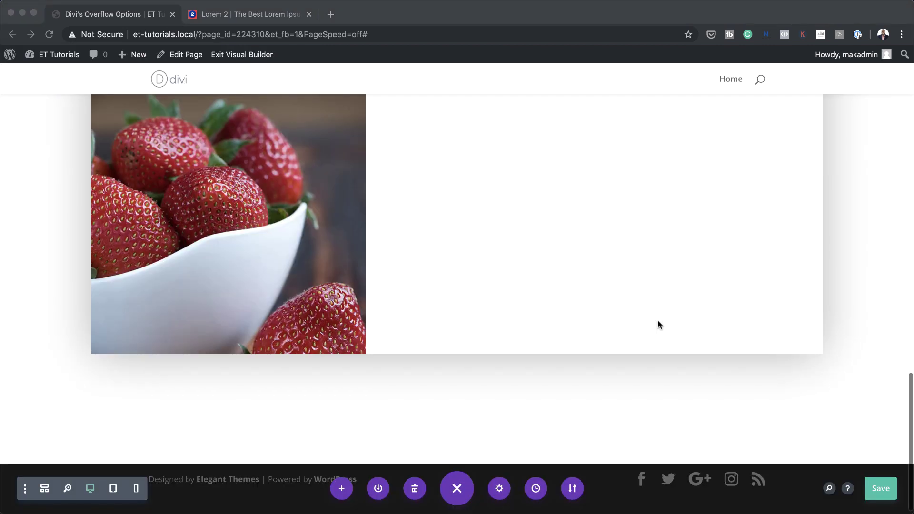
{"action": "left_click", "coordinate": [488, 444]}
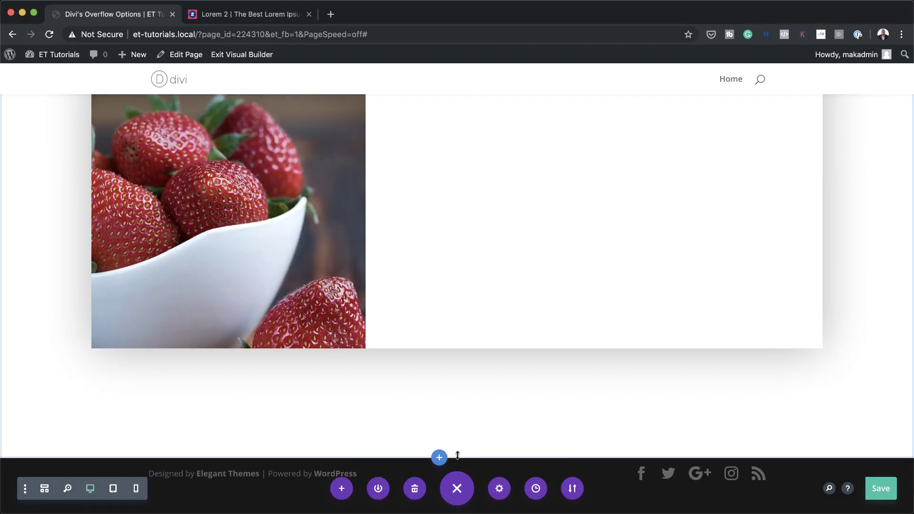
{"action": "left_click", "coordinate": [438, 459]}
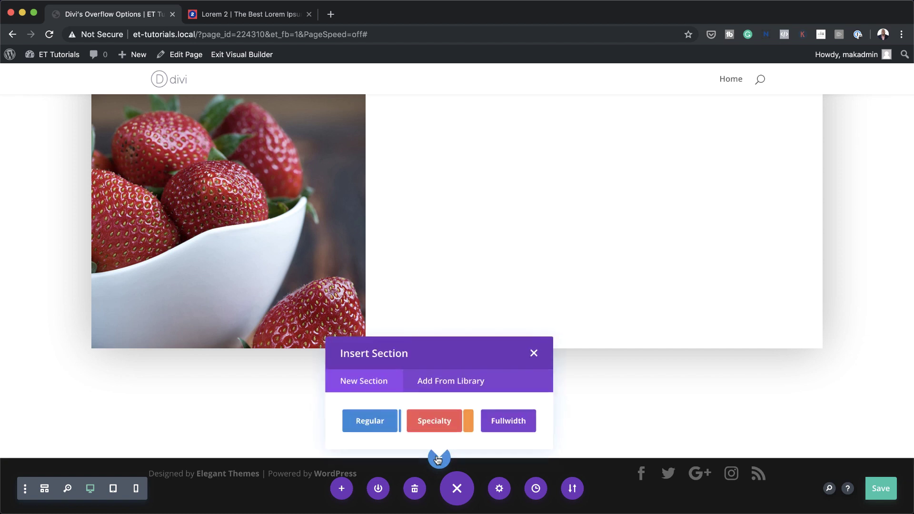
{"action": "left_click", "coordinate": [372, 425]}
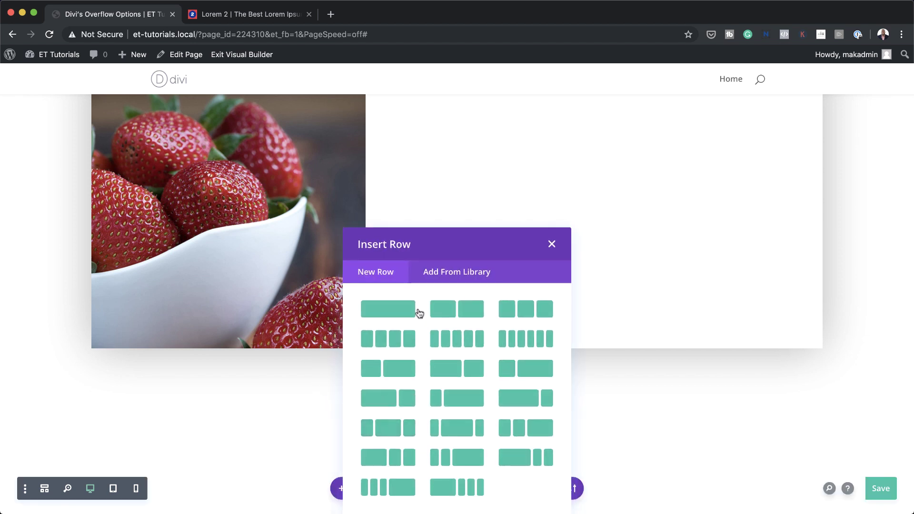
{"action": "left_click", "coordinate": [388, 310]}
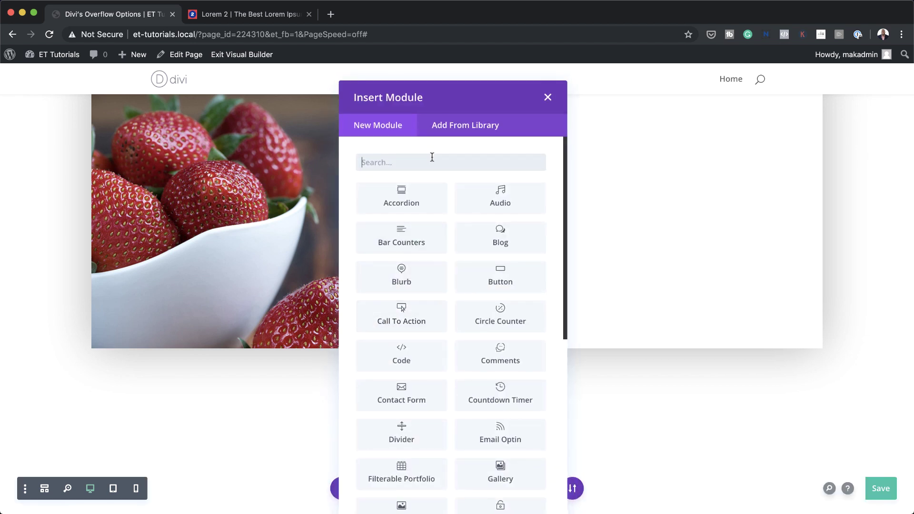
{"action": "type", "text": "text"}
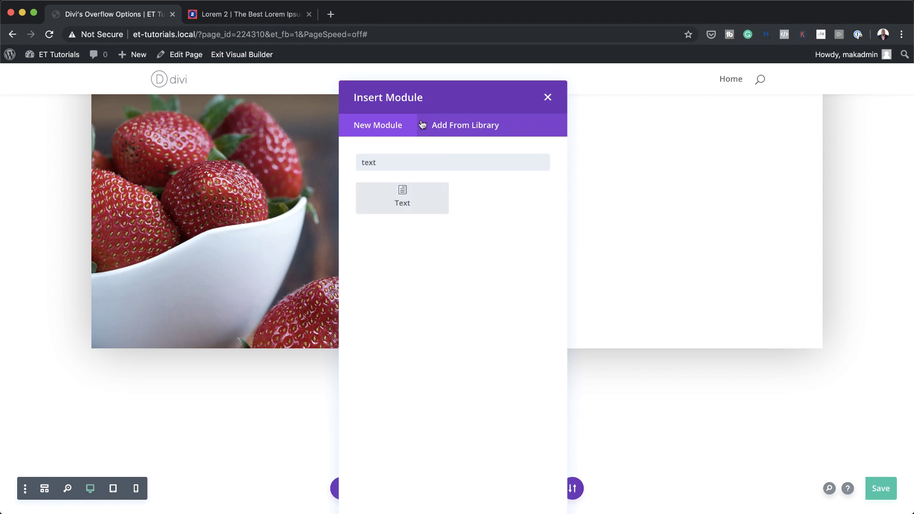
{"action": "left_click", "coordinate": [421, 199]}
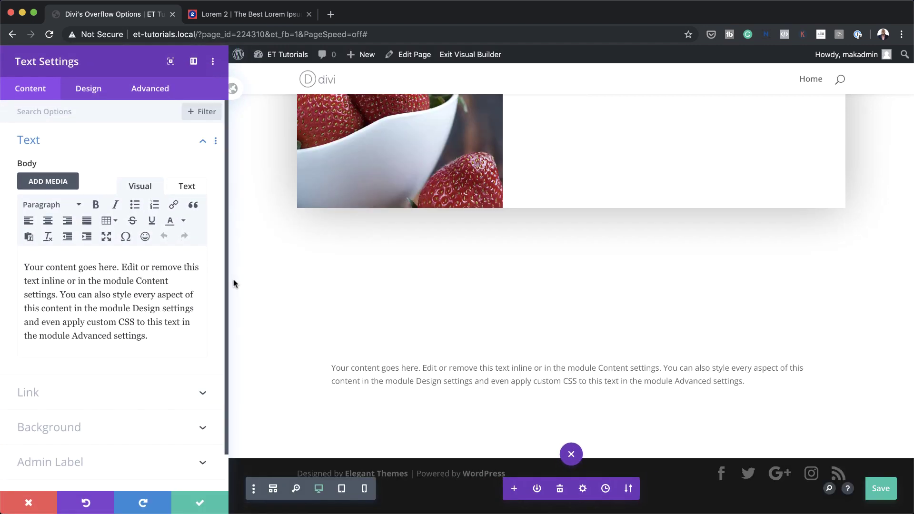
Replace the new Text module's placeholder body with the copied HTML for an "overflow scroll" heading and a numbered list of links.
{"action": "left_click", "coordinate": [186, 188]}
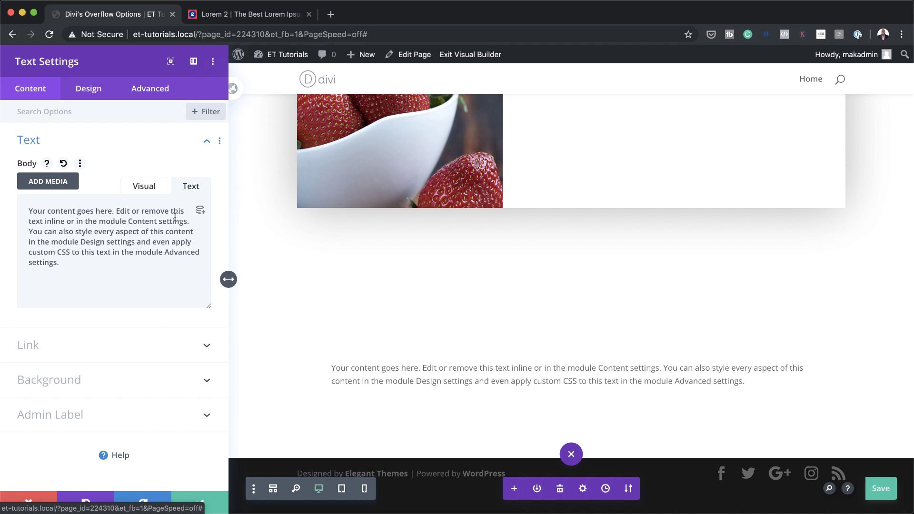
{"action": "left_click_drag", "start_coordinate": [59, 263], "coordinate": [12, 211]}
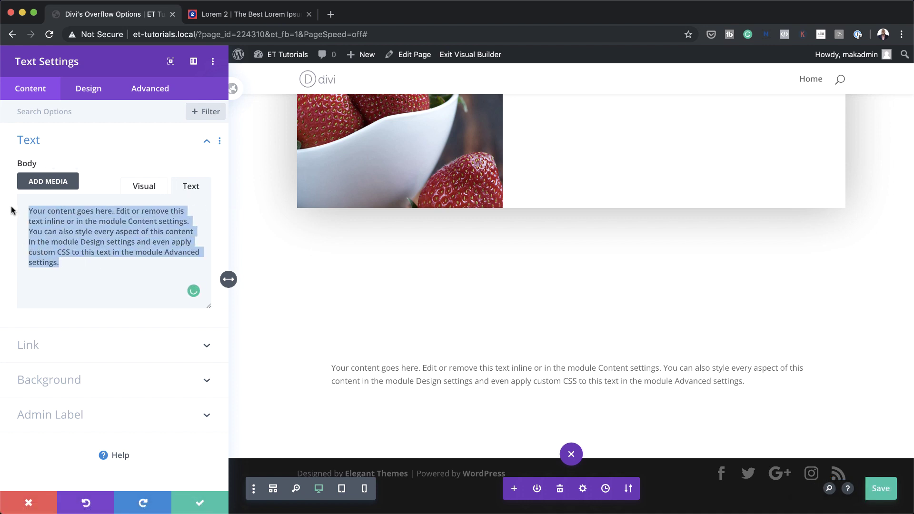
{"action": "key", "text": "super+v"}
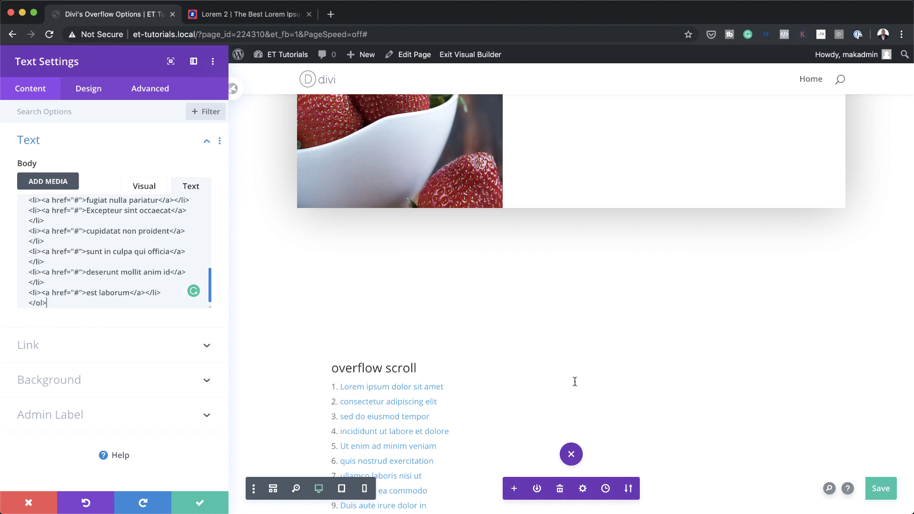
Set the text font of the "overflow scroll" Text module to Lato.
{"action": "scroll", "coordinate": [575, 381], "scroll_direction": "down", "scroll_amount": 3}
{"action": "scroll", "coordinate": [575, 381], "scroll_direction": "down", "scroll_amount": 3}
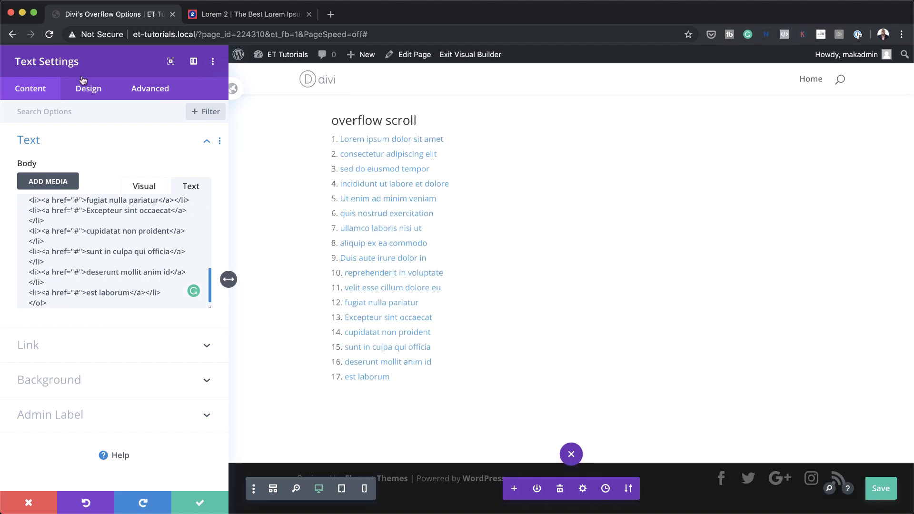
{"action": "left_click", "coordinate": [88, 90]}
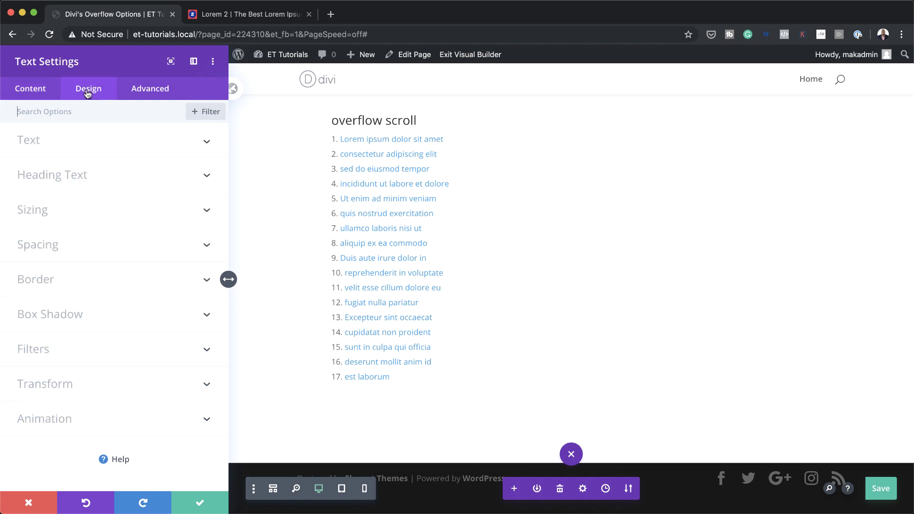
{"action": "left_click", "coordinate": [40, 144]}
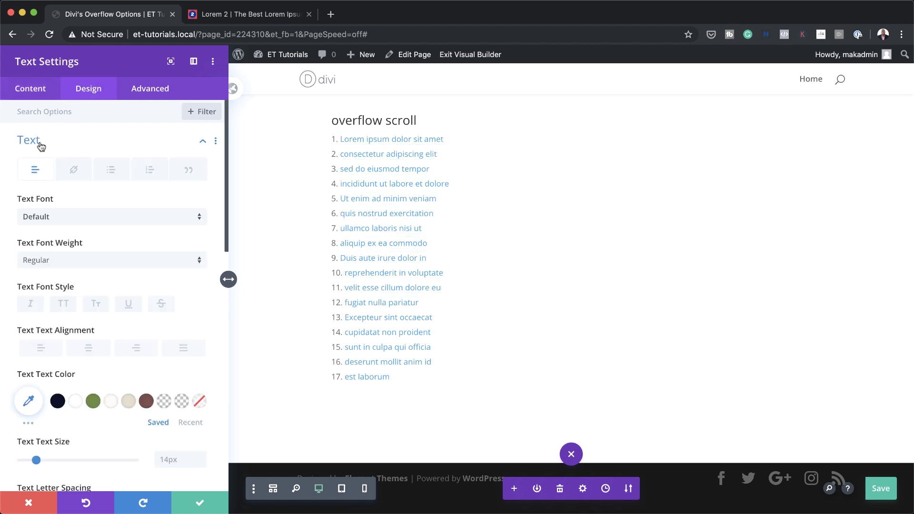
{"action": "left_click", "coordinate": [57, 220]}
{"action": "left_click", "coordinate": [58, 162]}
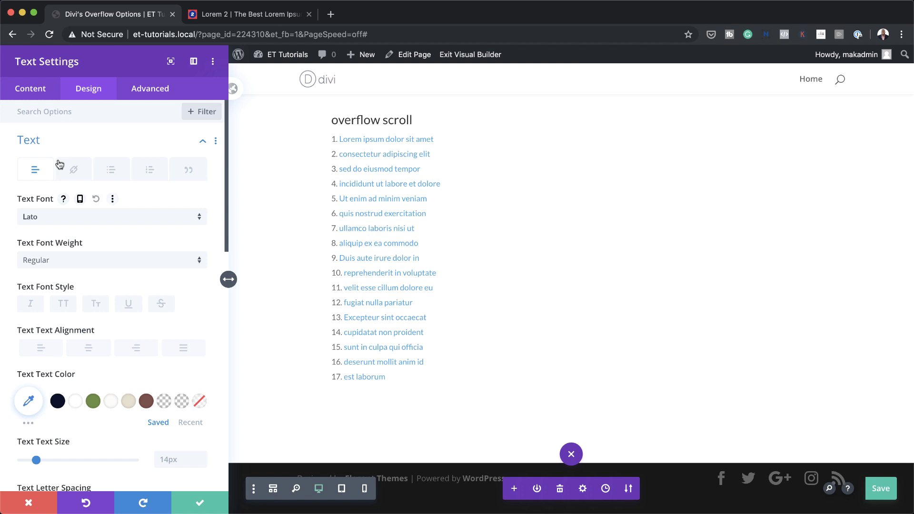
Set the module's body text color to #333333 and its text size to 18px.
{"action": "left_click", "coordinate": [27, 404]}
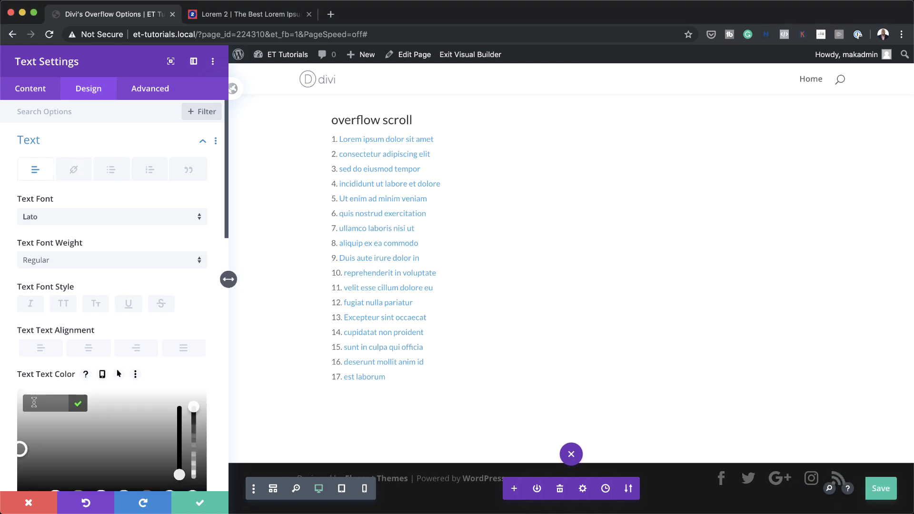
{"action": "type", "text": "#333333"}
{"action": "scroll", "coordinate": [112, 406], "scroll_direction": "down", "scroll_amount": 5}
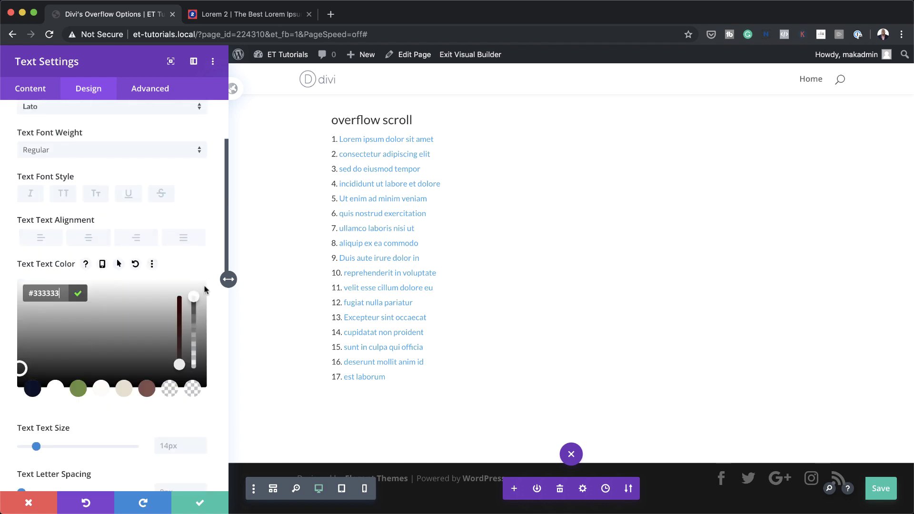
{"action": "scroll", "coordinate": [198, 296], "scroll_direction": "up", "scroll_amount": 1}
{"action": "scroll", "coordinate": [198, 299], "scroll_direction": "down", "scroll_amount": 3}
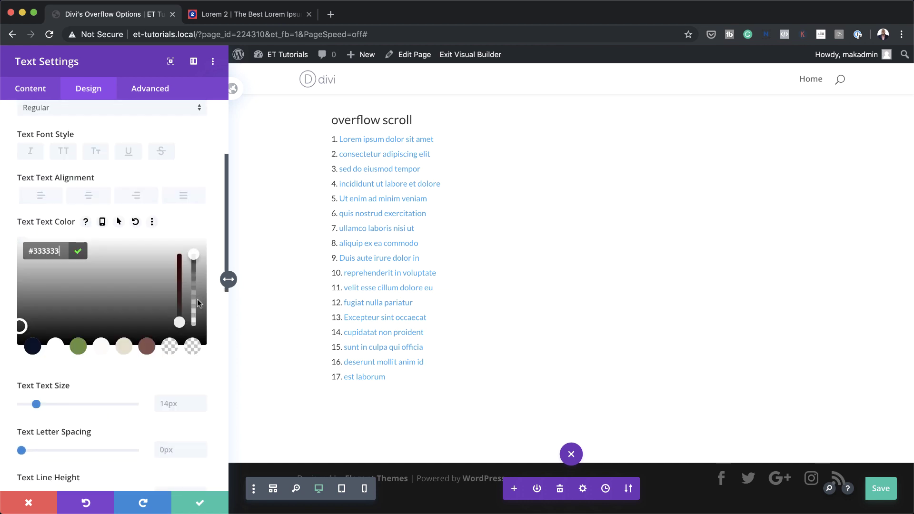
{"action": "left_click", "coordinate": [171, 406]}
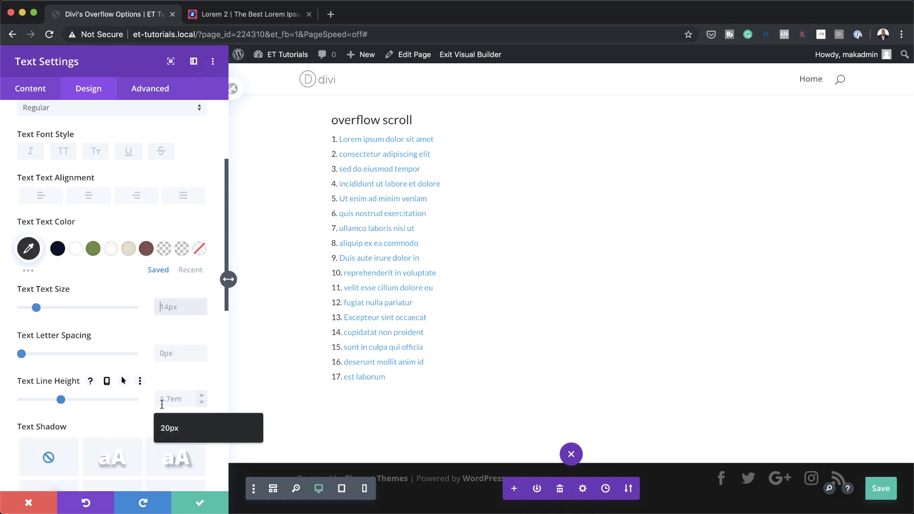
{"action": "type", "text": "18px"}
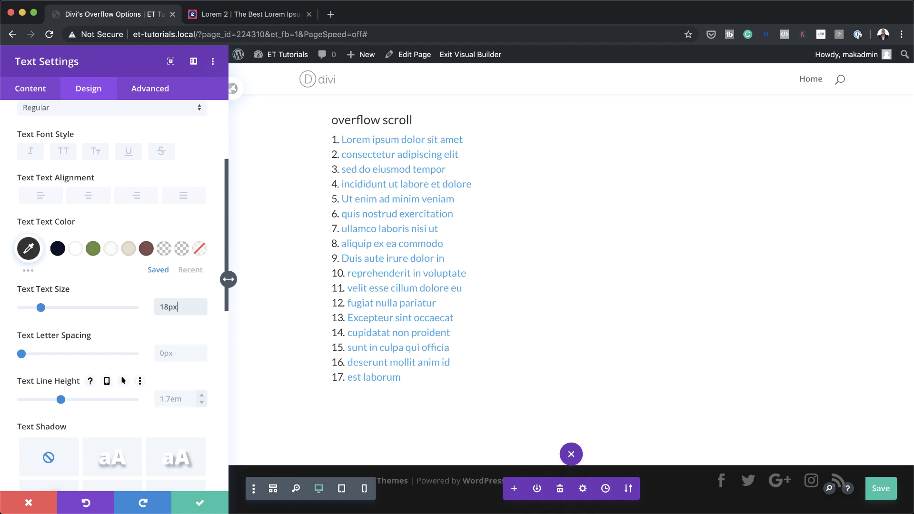
{"action": "scroll", "coordinate": [114, 327], "scroll_direction": "up", "scroll_amount": 1}
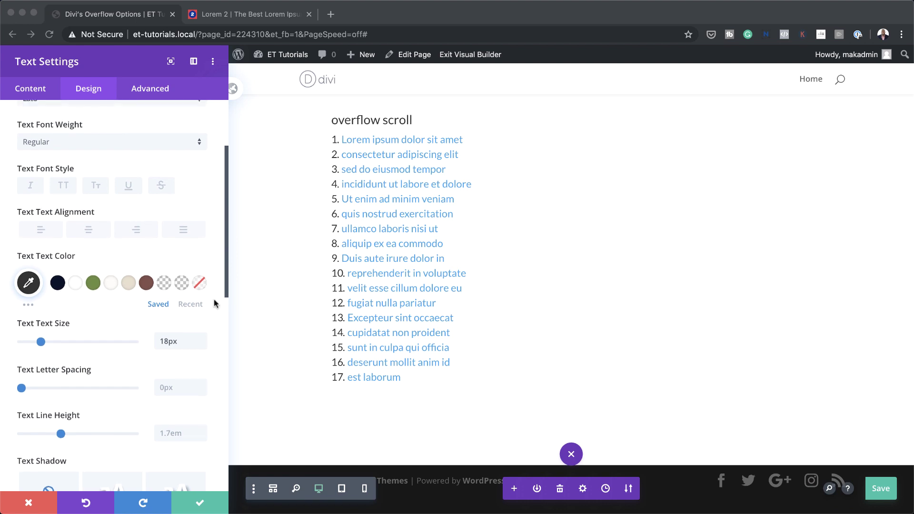
{"action": "scroll", "coordinate": [116, 267], "scroll_direction": "up", "scroll_amount": 3}
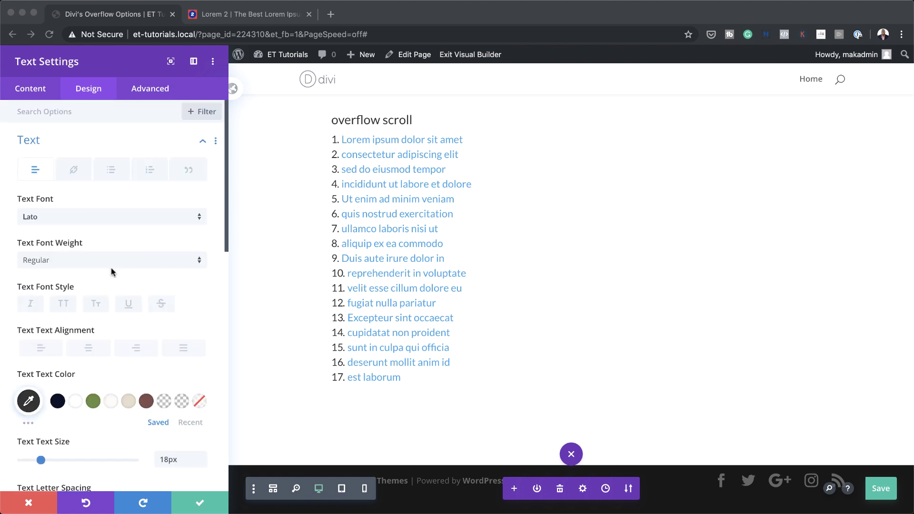
Set the link text color of the list items to #333333.
{"action": "left_click", "coordinate": [71, 171]}
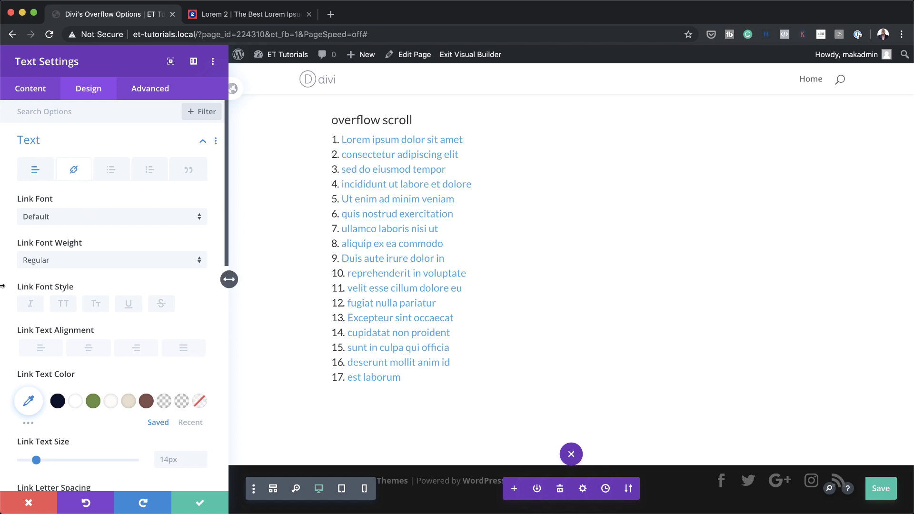
{"action": "left_click", "coordinate": [32, 405]}
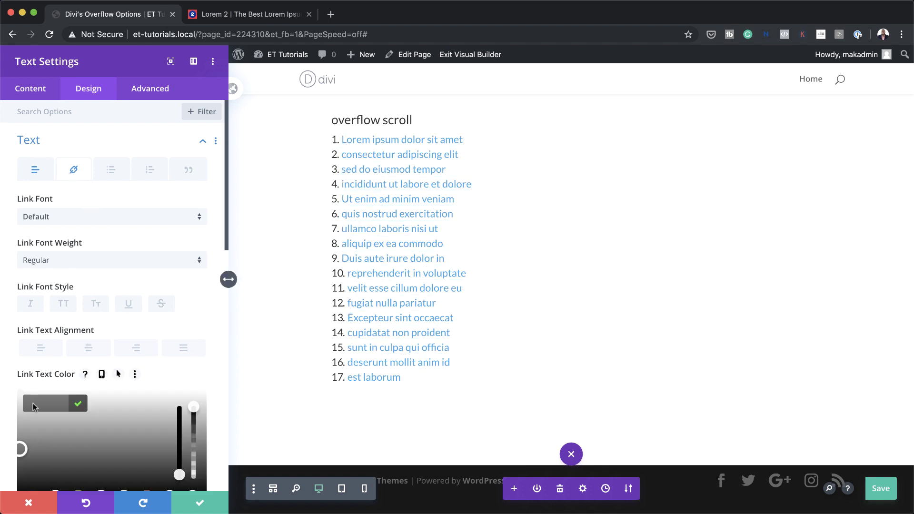
{"action": "scroll", "coordinate": [71, 423], "scroll_direction": "down", "scroll_amount": 3}
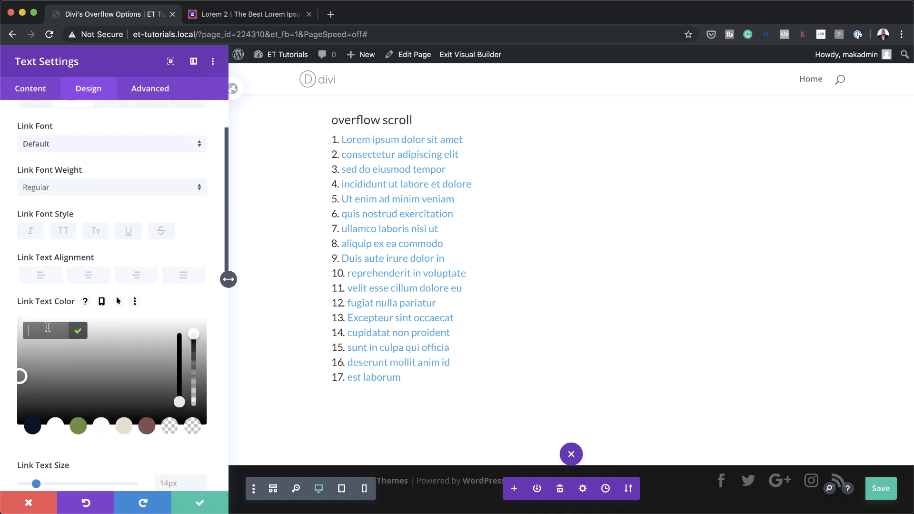
{"action": "type", "text": "#333333"}
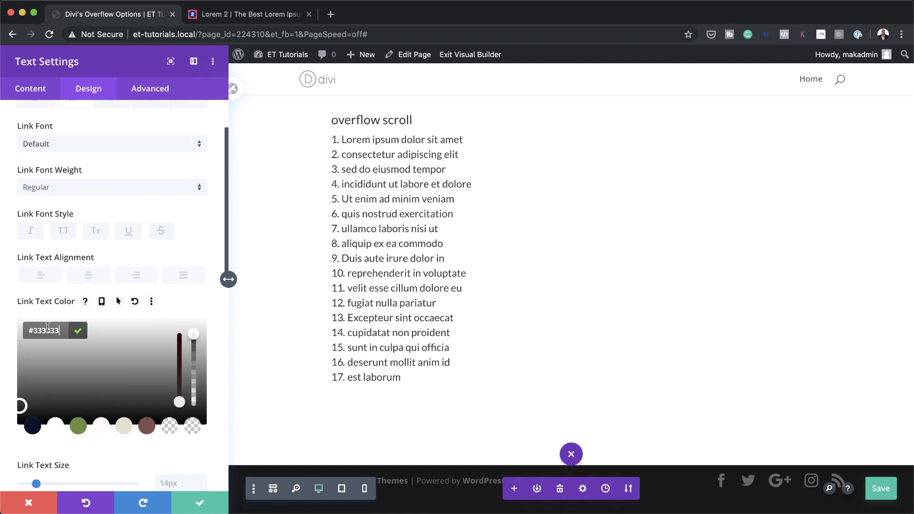
{"action": "scroll", "coordinate": [149, 306], "scroll_direction": "up", "scroll_amount": 3}
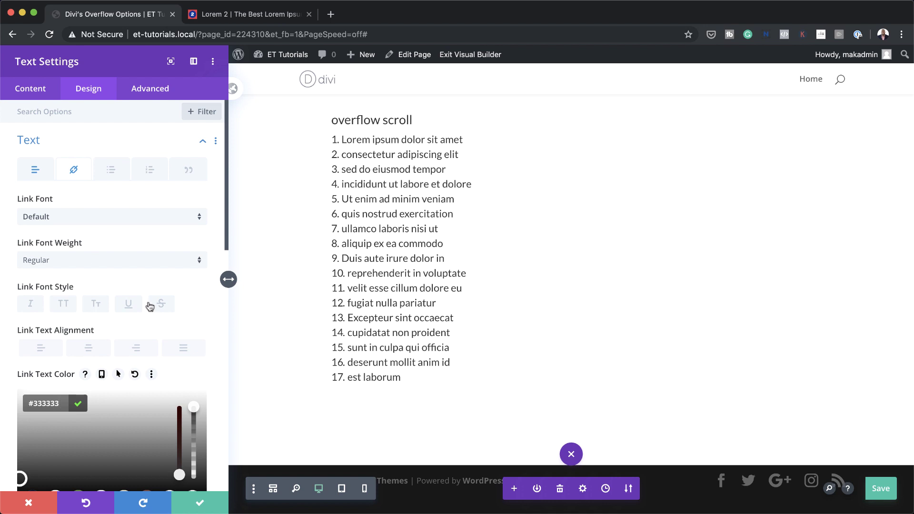
Color the ordered list numbers with the saved green and set the ordered list text size to 20px.
{"action": "left_click", "coordinate": [148, 172]}
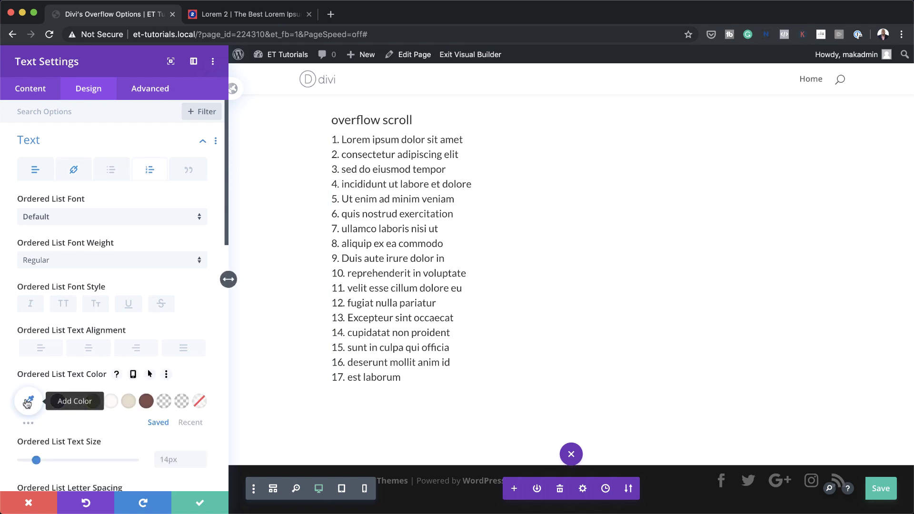
{"action": "left_click", "coordinate": [93, 404]}
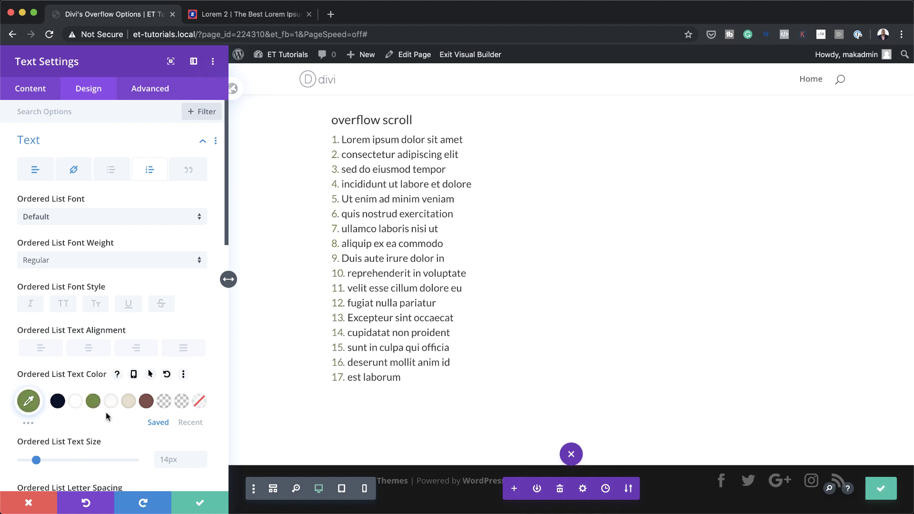
{"action": "scroll", "coordinate": [110, 440], "scroll_direction": "down", "scroll_amount": 2}
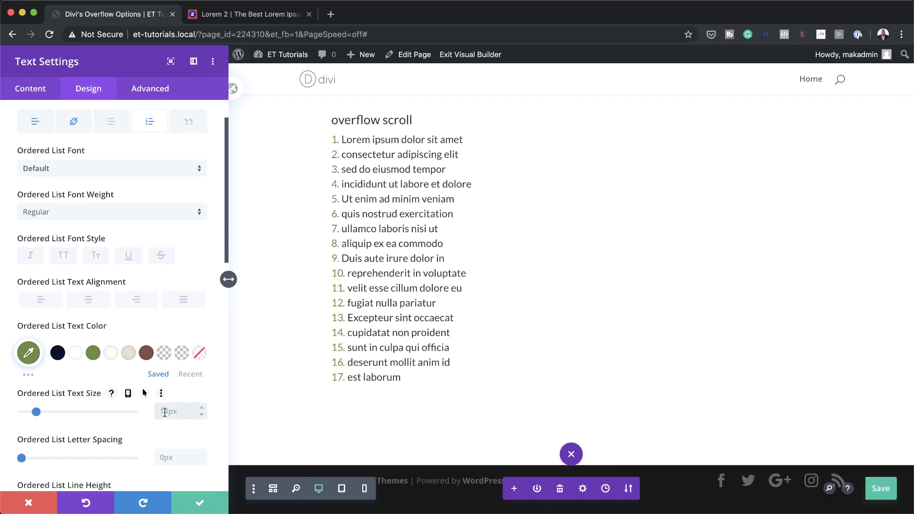
{"action": "type", "text": "px"}
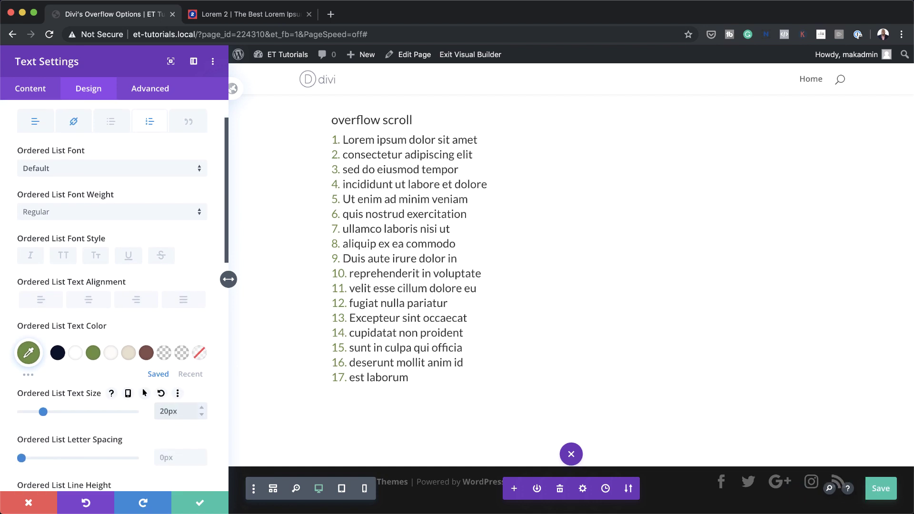
Set the ordered list line height to 1.8em and its style type to decimal-leading-zero.
{"action": "scroll", "coordinate": [151, 408], "scroll_direction": "down", "scroll_amount": 3}
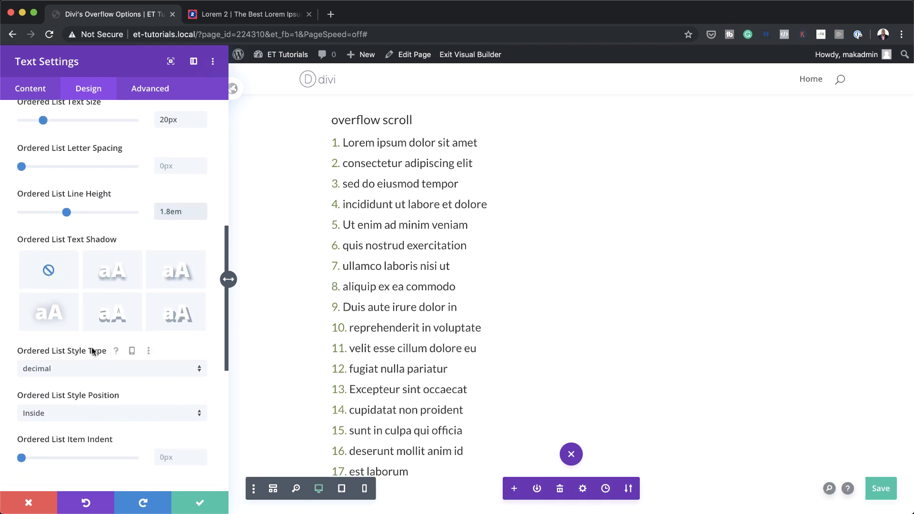
{"action": "left_click", "coordinate": [99, 370]}
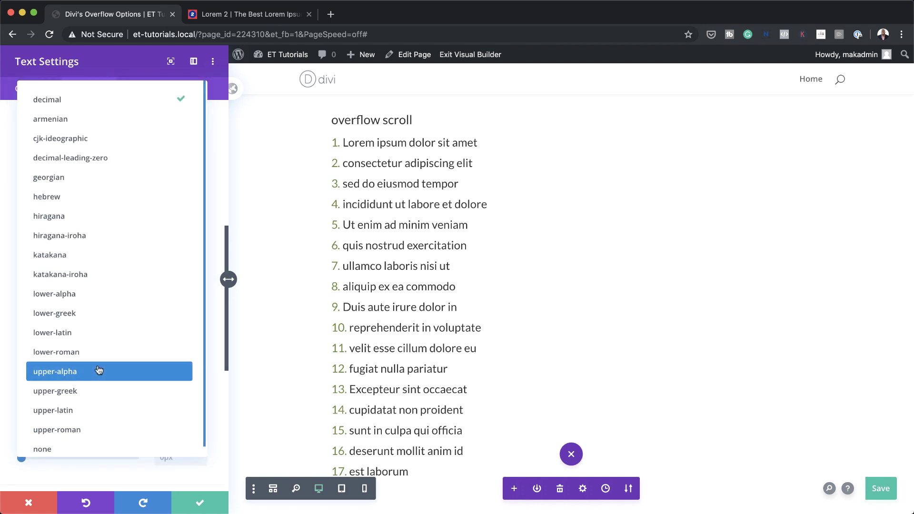
{"action": "left_click", "coordinate": [70, 158]}
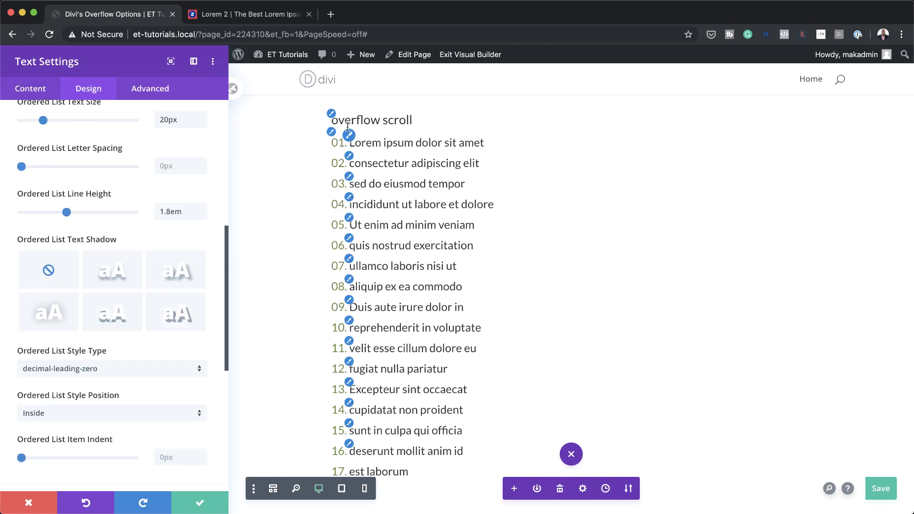
Make the "overflow scroll" H3 heading Ultra Bold and set its text size to 50.
{"action": "left_click", "coordinate": [330, 119]}
{"action": "left_click", "coordinate": [332, 116]}
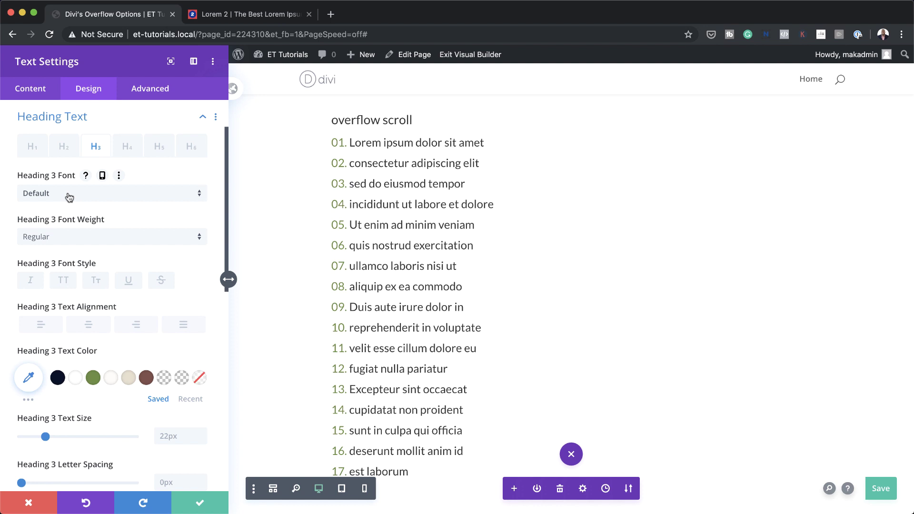
{"action": "left_click", "coordinate": [63, 237]}
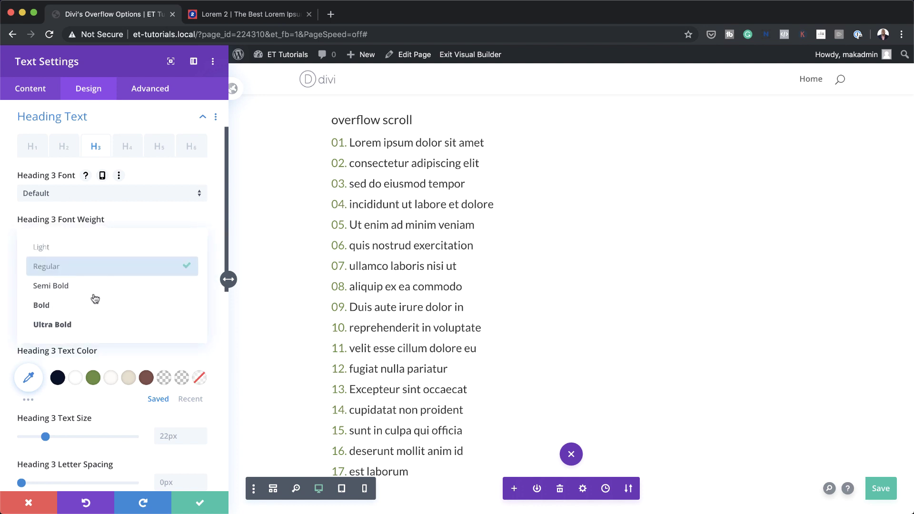
{"action": "left_click", "coordinate": [90, 323]}
{"action": "scroll", "coordinate": [91, 350], "scroll_direction": "down", "scroll_amount": 3}
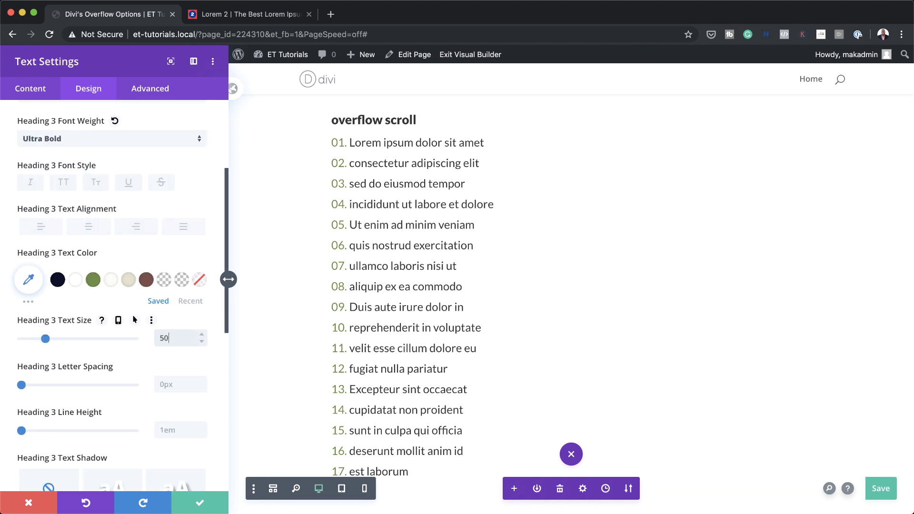
Set the Text module's max width to 500px and its padding to 3% top and bottom and 8% left and right.
{"action": "scroll", "coordinate": [136, 375], "scroll_direction": "down", "scroll_amount": 10}
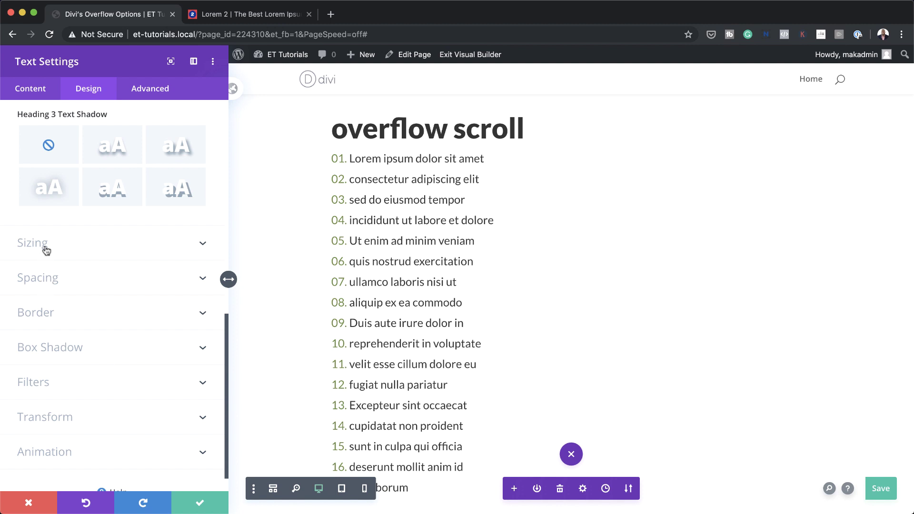
{"action": "left_click", "coordinate": [46, 244]}
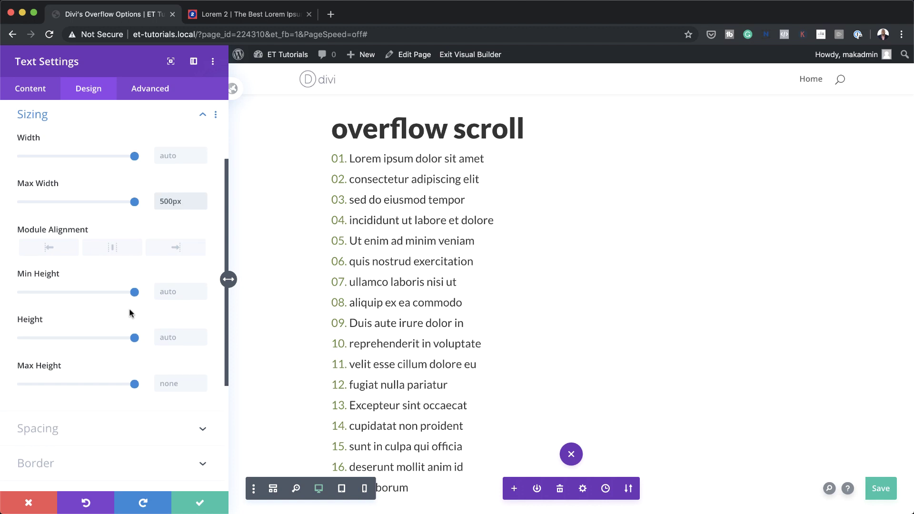
{"action": "scroll", "coordinate": [131, 309], "scroll_direction": "down", "scroll_amount": 5}
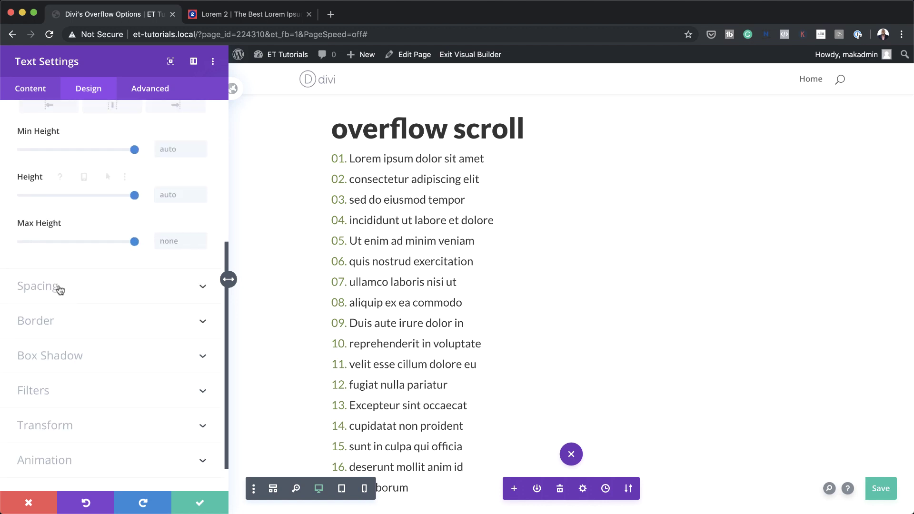
{"action": "left_click", "coordinate": [58, 287]}
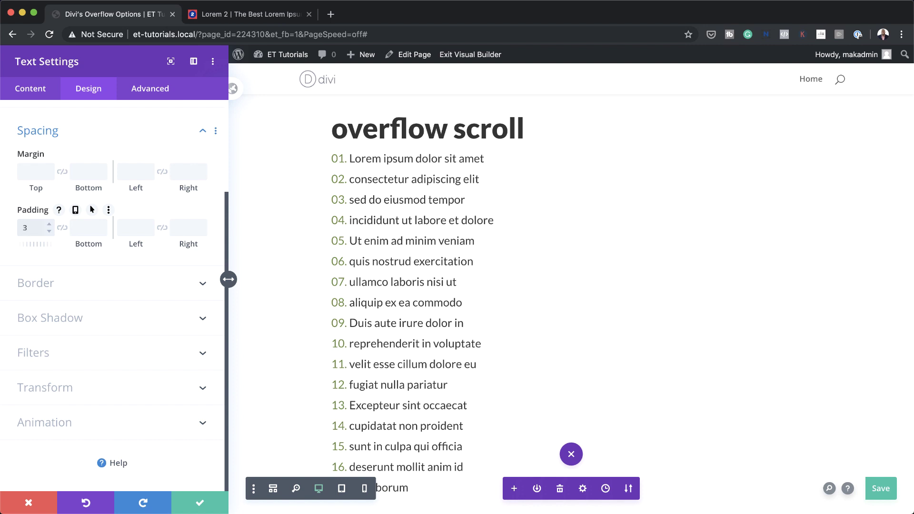
{"action": "left_click", "coordinate": [62, 228]}
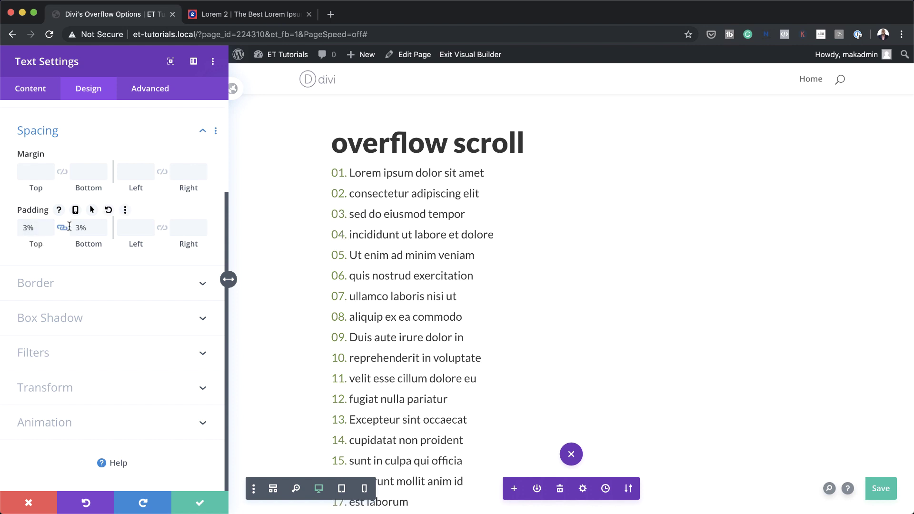
{"action": "left_click", "coordinate": [139, 227]}
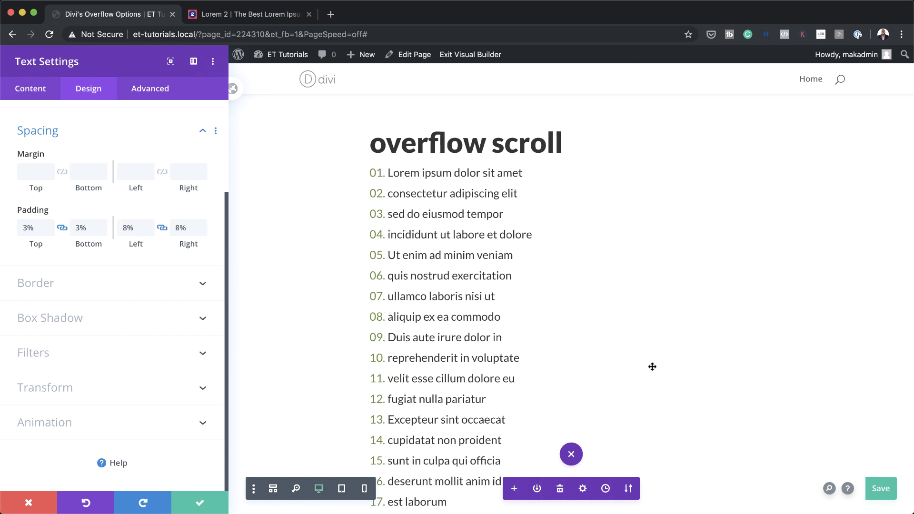
Apply the first box shadow preset, the even outer shadow, to the "overflow scroll" Text module.
{"action": "scroll", "coordinate": [639, 227], "scroll_direction": "up", "scroll_amount": 5}
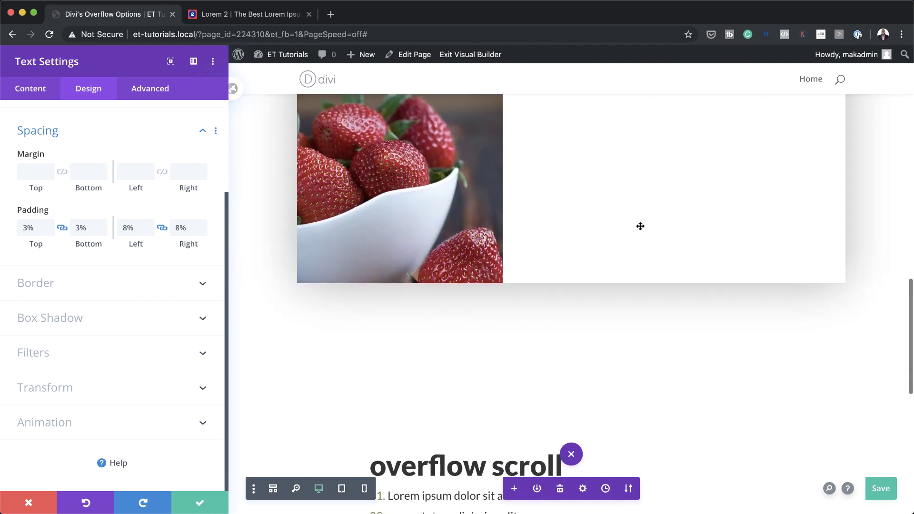
{"action": "scroll", "coordinate": [472, 212], "scroll_direction": "down", "scroll_amount": 8}
{"action": "scroll", "coordinate": [587, 288], "scroll_direction": "up", "scroll_amount": 1}
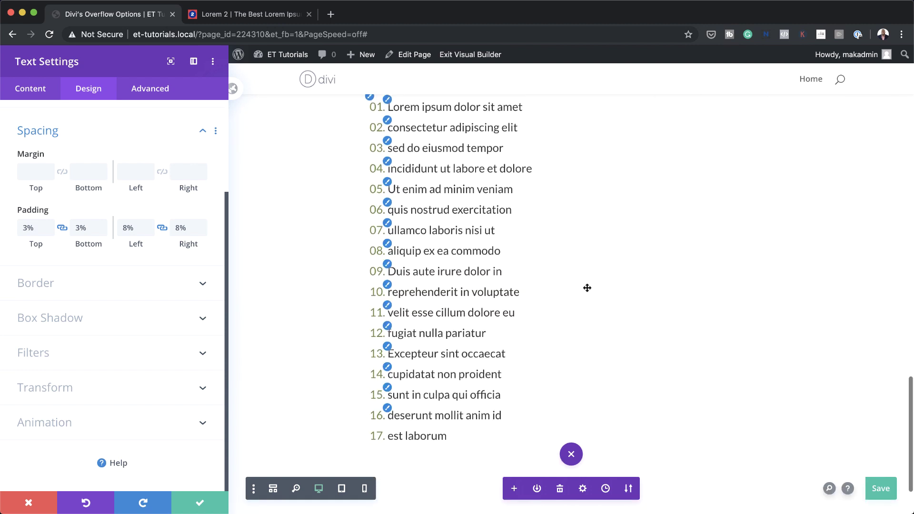
{"action": "scroll", "coordinate": [588, 286], "scroll_direction": "up", "scroll_amount": 1}
{"action": "left_click", "coordinate": [55, 319]}
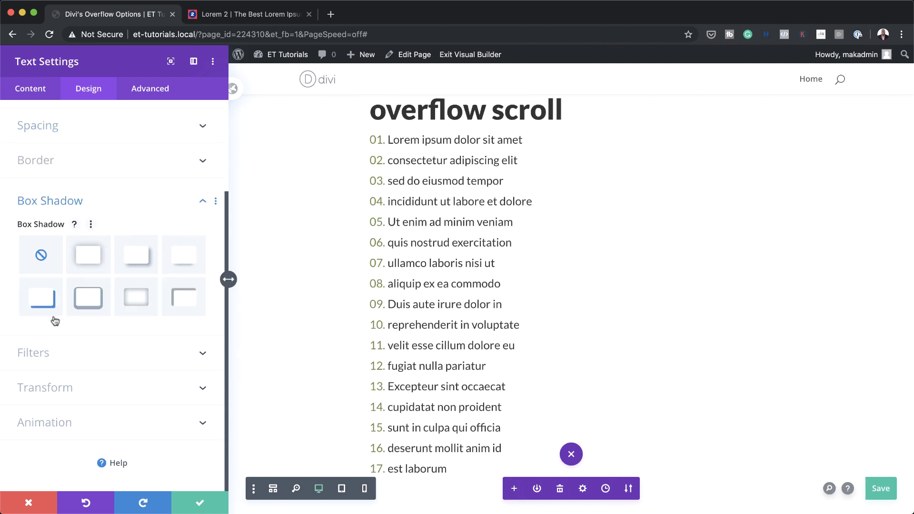
{"action": "left_click", "coordinate": [90, 257]}
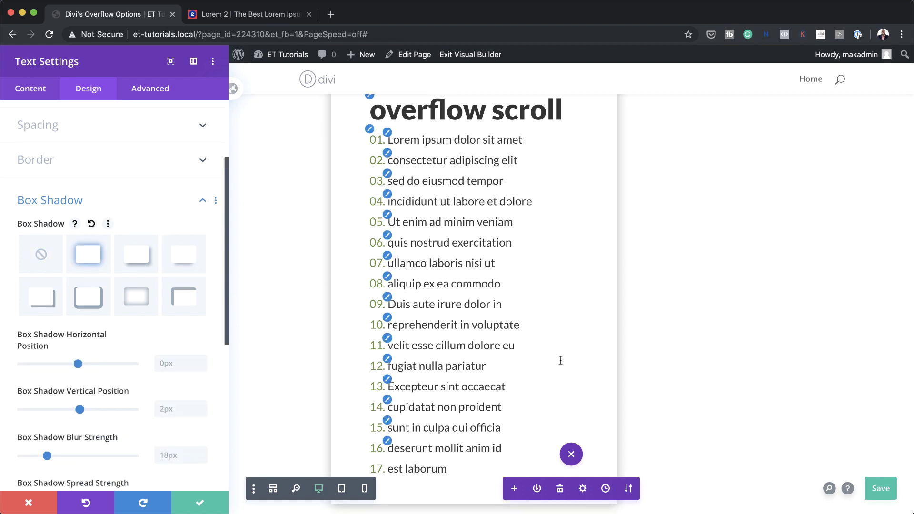
{"action": "scroll", "coordinate": [567, 360], "scroll_direction": "up", "scroll_amount": 2}
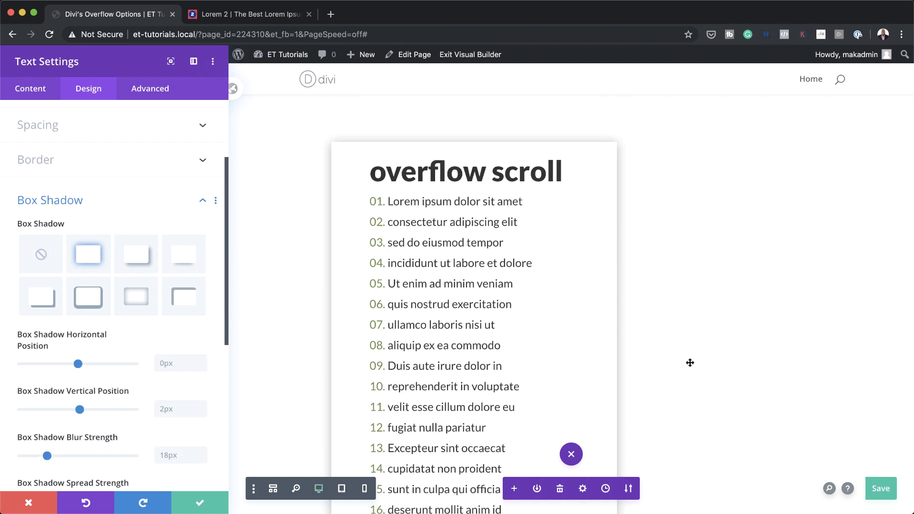
{"action": "scroll", "coordinate": [691, 363], "scroll_direction": "down", "scroll_amount": 4}
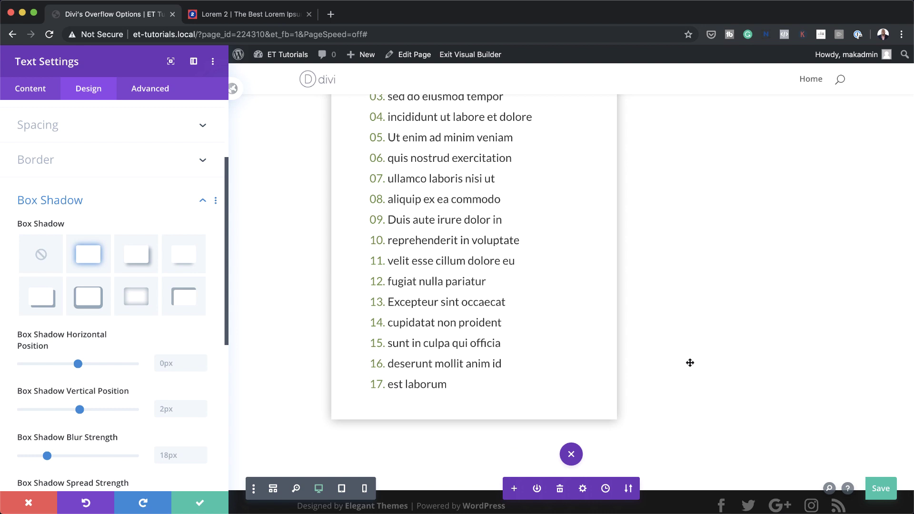
{"action": "scroll", "coordinate": [690, 363], "scroll_direction": "up", "scroll_amount": 1}
{"action": "scroll", "coordinate": [691, 363], "scroll_direction": "down", "scroll_amount": 1}
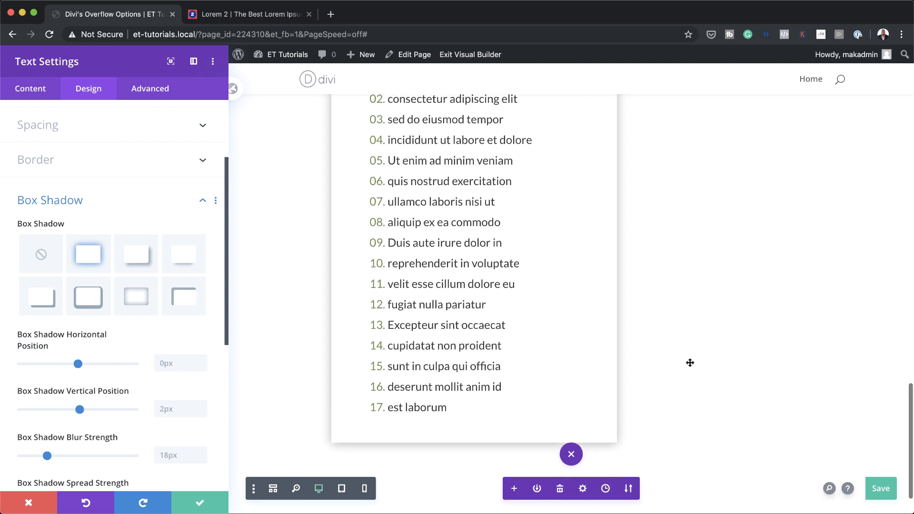
Set the Text module's box shadow blur strength to 80px.
{"action": "scroll", "coordinate": [163, 434], "scroll_direction": "down", "scroll_amount": 1}
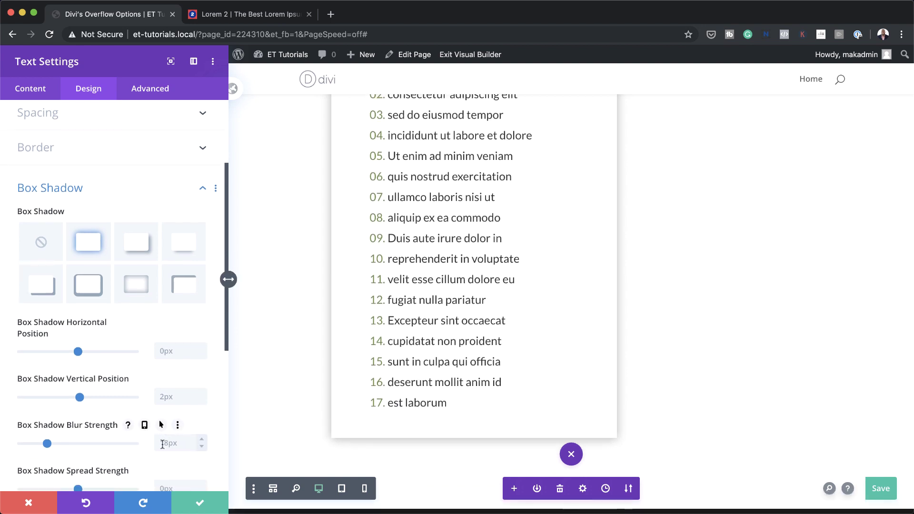
{"action": "left_click", "coordinate": [177, 445]}
{"action": "type", "text": "80"}
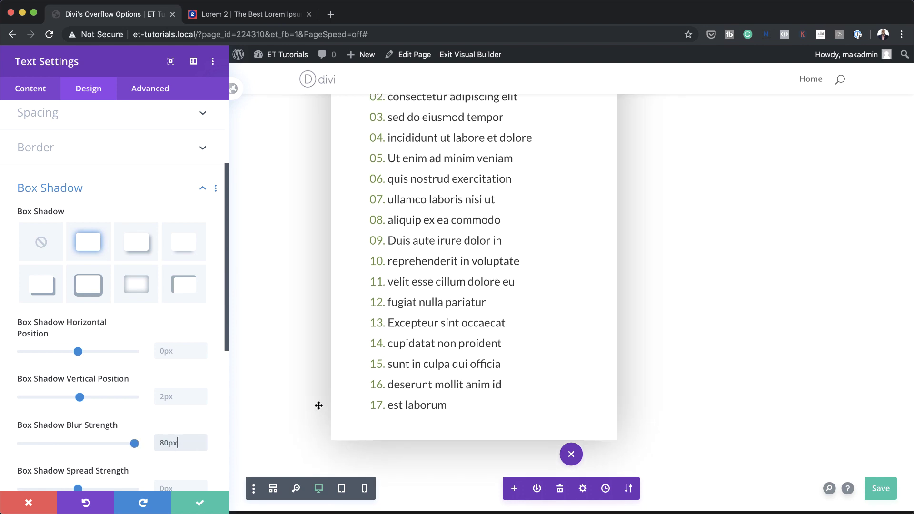
{"action": "scroll", "coordinate": [318, 406], "scroll_direction": "up", "scroll_amount": 6}
{"action": "scroll", "coordinate": [319, 405], "scroll_direction": "down", "scroll_amount": 4}
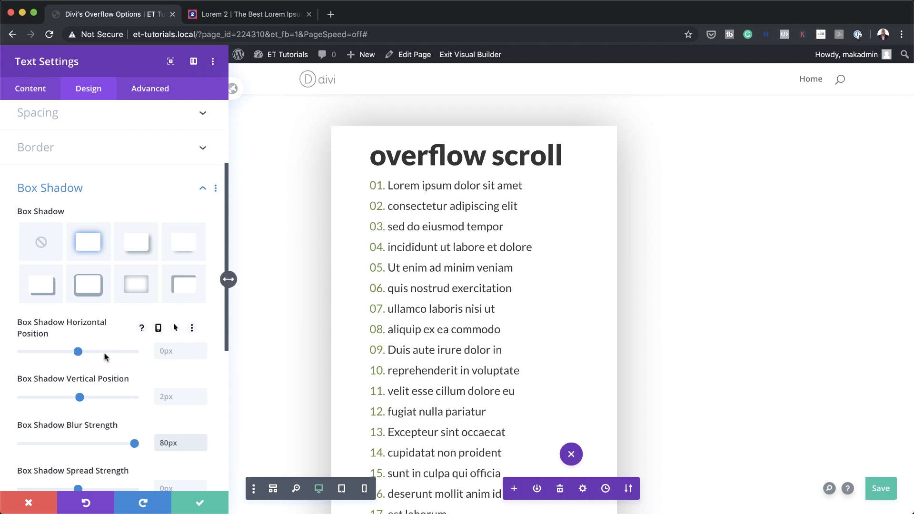
{"action": "scroll", "coordinate": [96, 355], "scroll_direction": "down", "scroll_amount": 2}
{"action": "scroll", "coordinate": [105, 356], "scroll_direction": "down", "scroll_amount": 2}
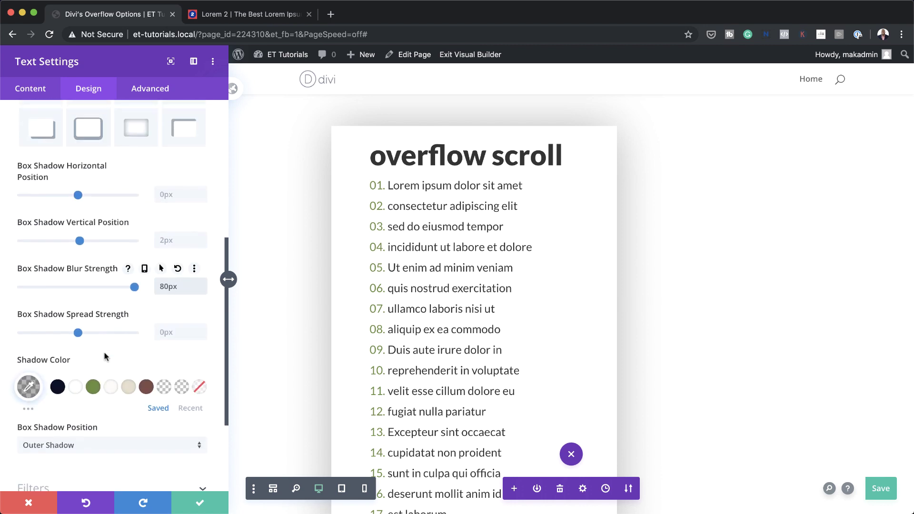
Limit the "overflow scroll" Text module to a max height of 400px.
{"action": "scroll", "coordinate": [105, 358], "scroll_direction": "up", "scroll_amount": 7}
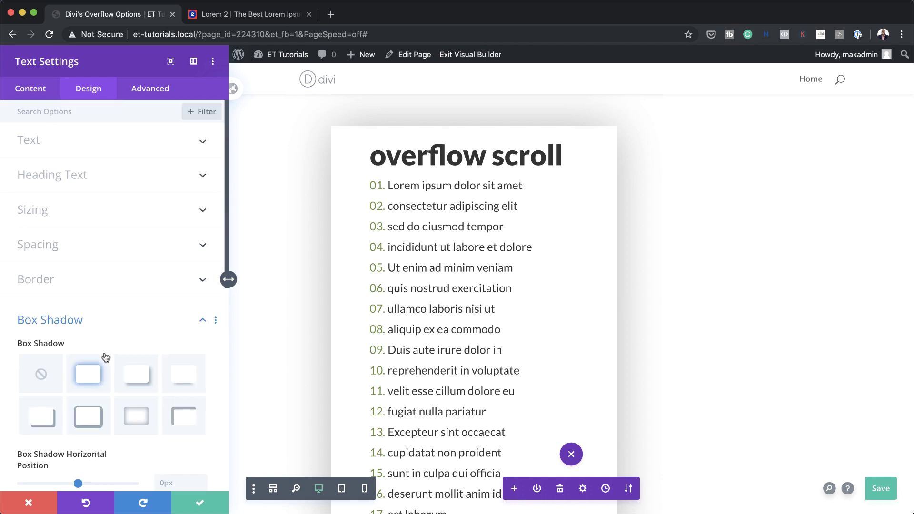
{"action": "left_click", "coordinate": [88, 218]}
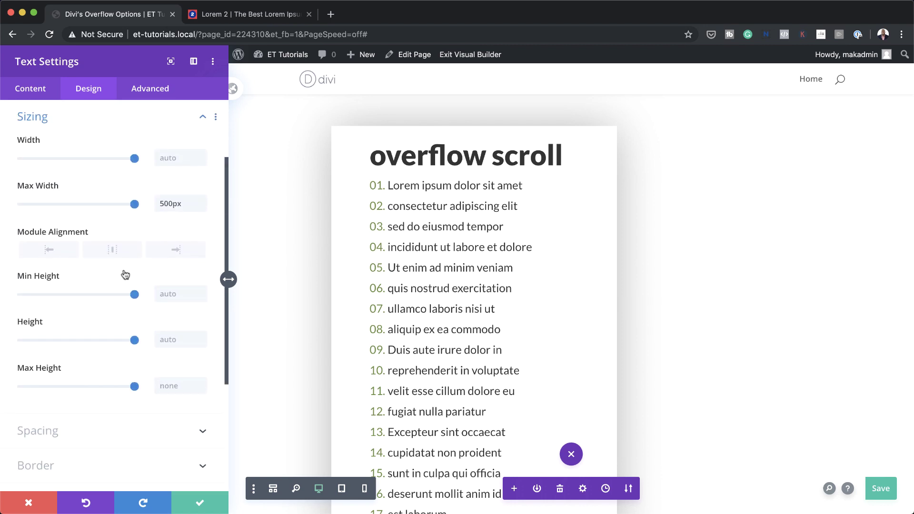
{"action": "left_click", "coordinate": [166, 386]}
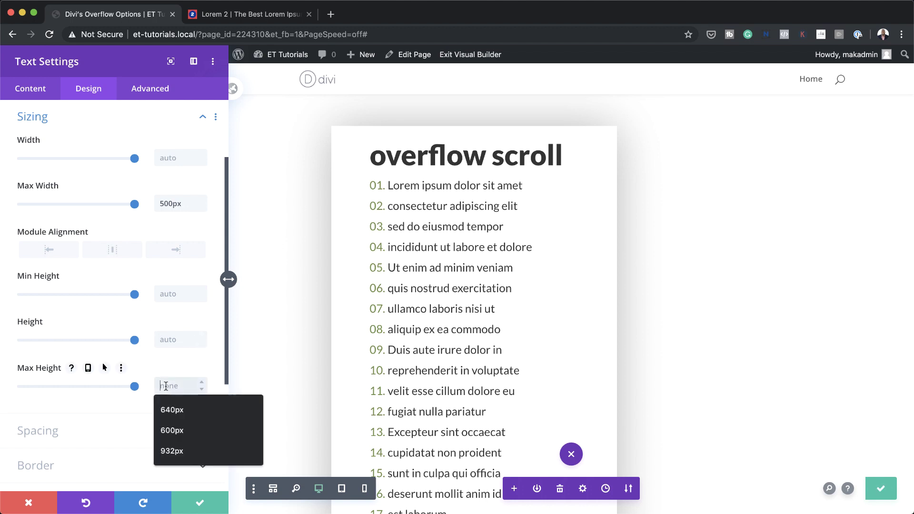
{"action": "type", "text": "400px"}
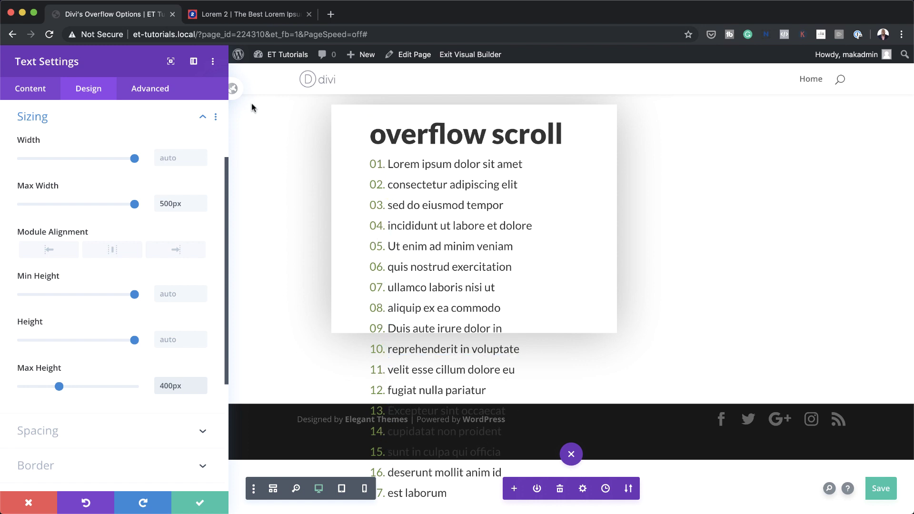
Set the Text module's horizontal overflow to Scroll, accept the module settings and save the page.
{"action": "left_click", "coordinate": [155, 92]}
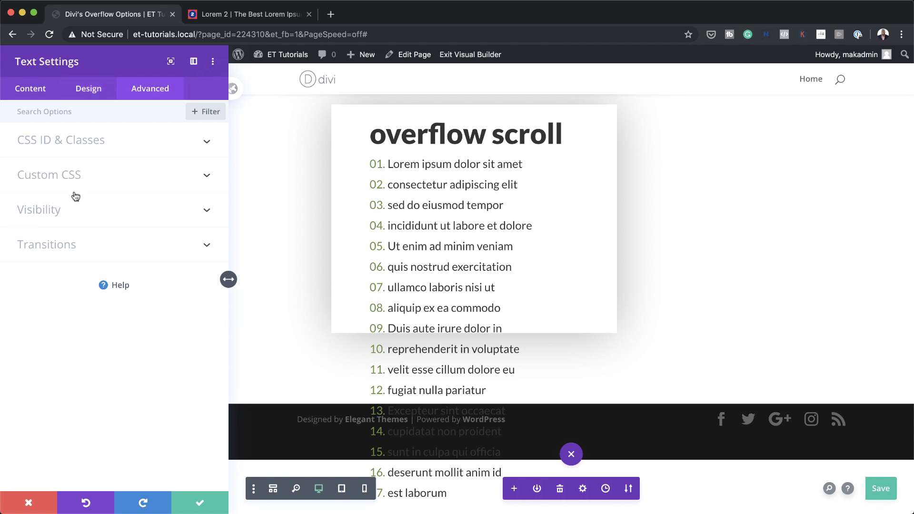
{"action": "left_click", "coordinate": [67, 210]}
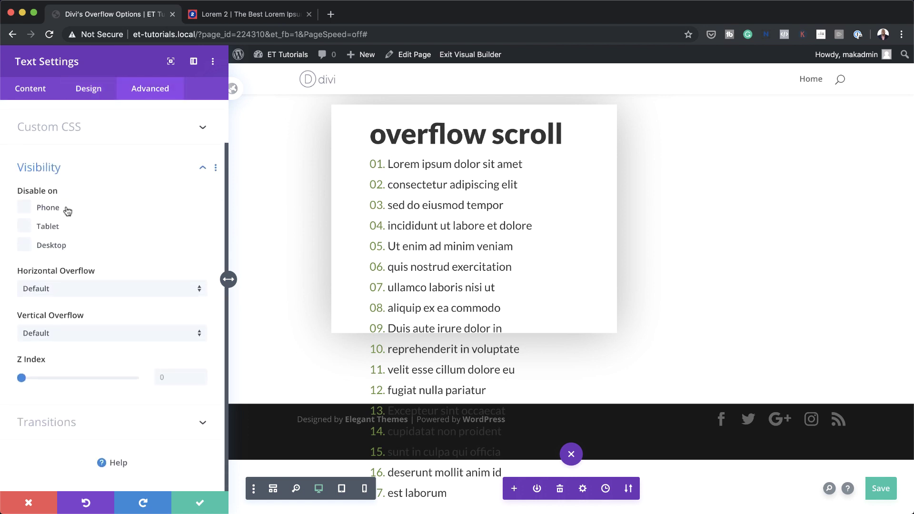
{"action": "left_click", "coordinate": [99, 291]}
{"action": "left_click", "coordinate": [38, 337]}
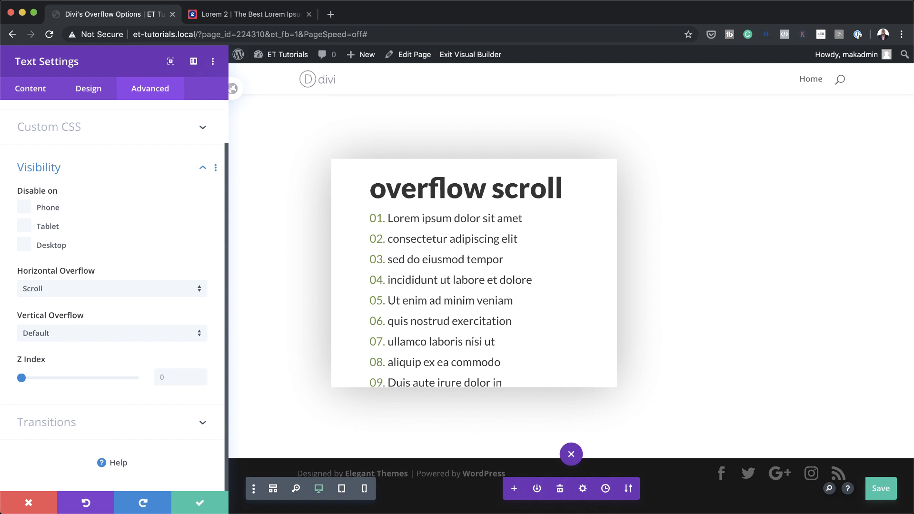
{"action": "left_click", "coordinate": [200, 502]}
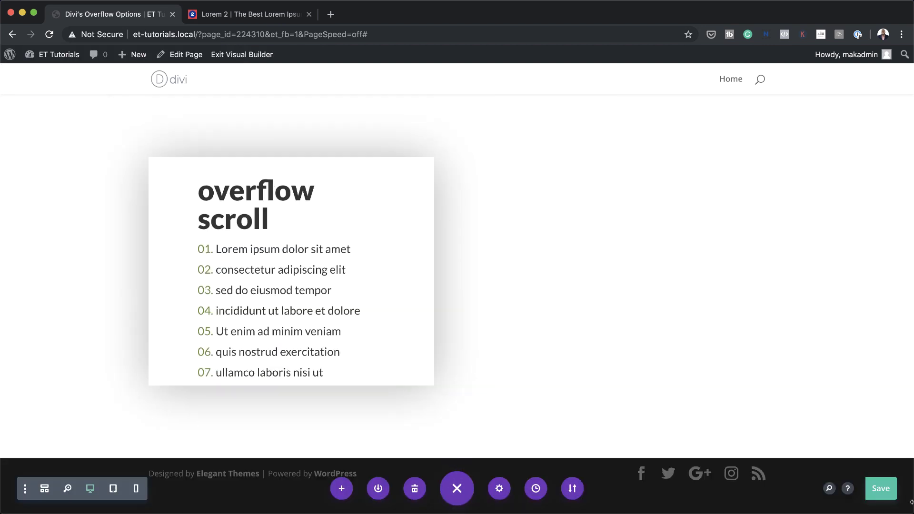
{"action": "left_click", "coordinate": [881, 489]}
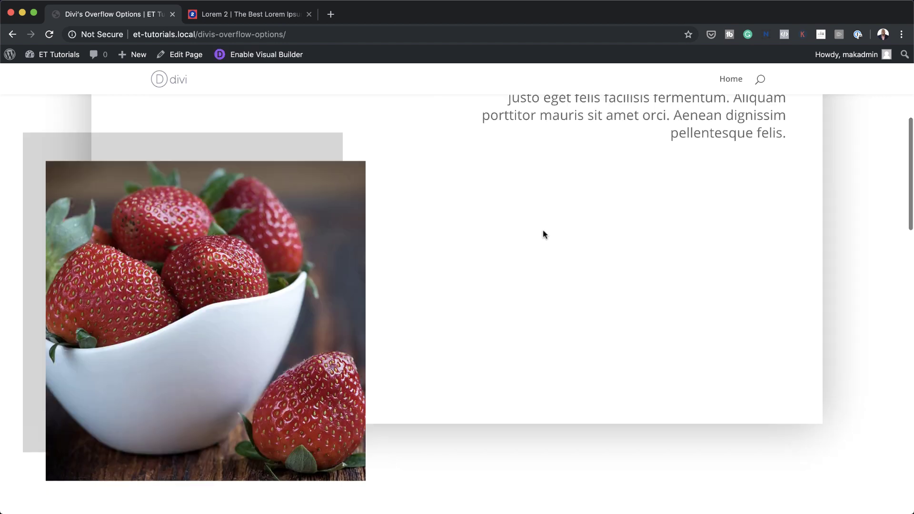
Review the live page down to the "overflow scroll" box and test scrolling its numbered list.
{"action": "scroll", "coordinate": [543, 231], "scroll_direction": "down", "scroll_amount": 4}
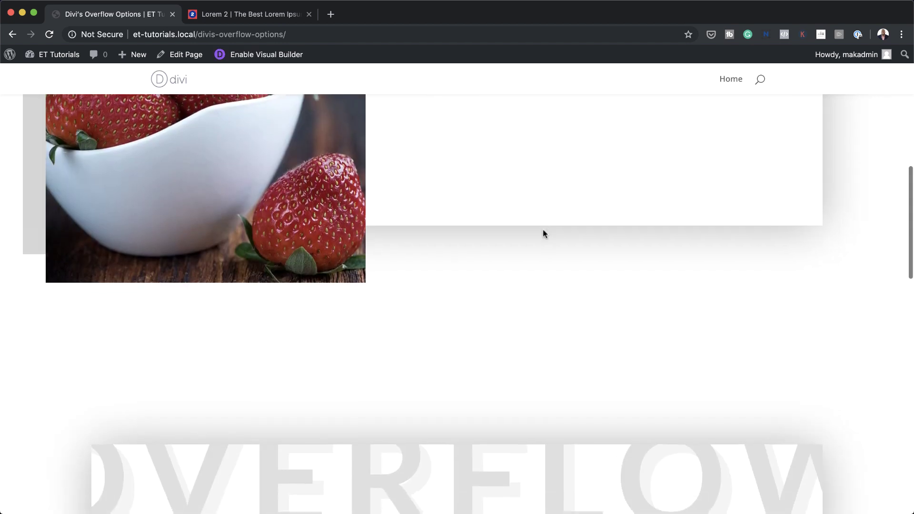
{"action": "scroll", "coordinate": [543, 231], "scroll_direction": "down", "scroll_amount": 5}
{"action": "scroll", "coordinate": [544, 231], "scroll_direction": "down", "scroll_amount": 15}
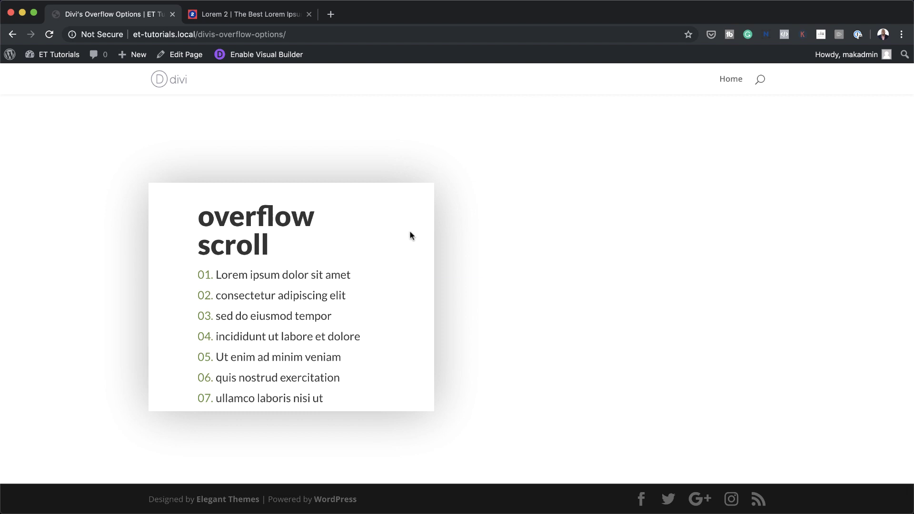
{"action": "scroll", "coordinate": [421, 258], "scroll_direction": "down", "scroll_amount": 5}
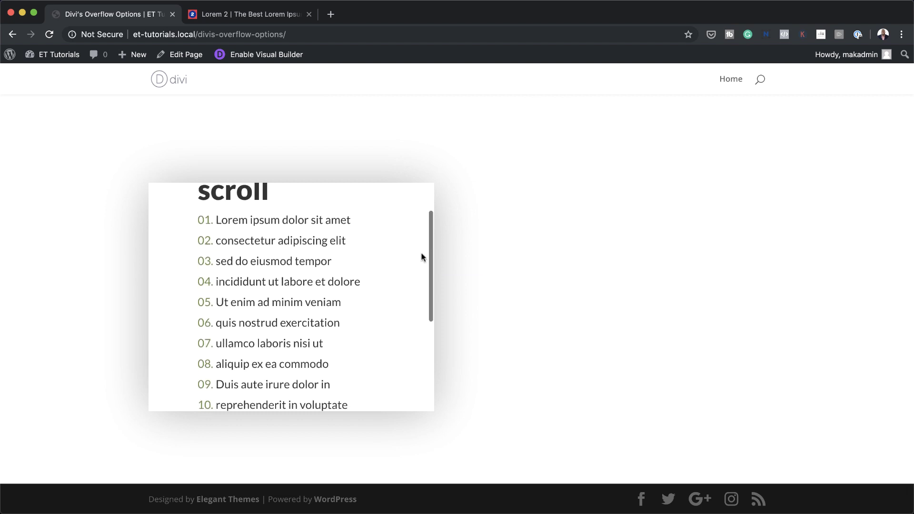
{"action": "scroll", "coordinate": [421, 257], "scroll_direction": "down", "scroll_amount": 2}
{"action": "scroll", "coordinate": [421, 257], "scroll_direction": "up", "scroll_amount": 6}
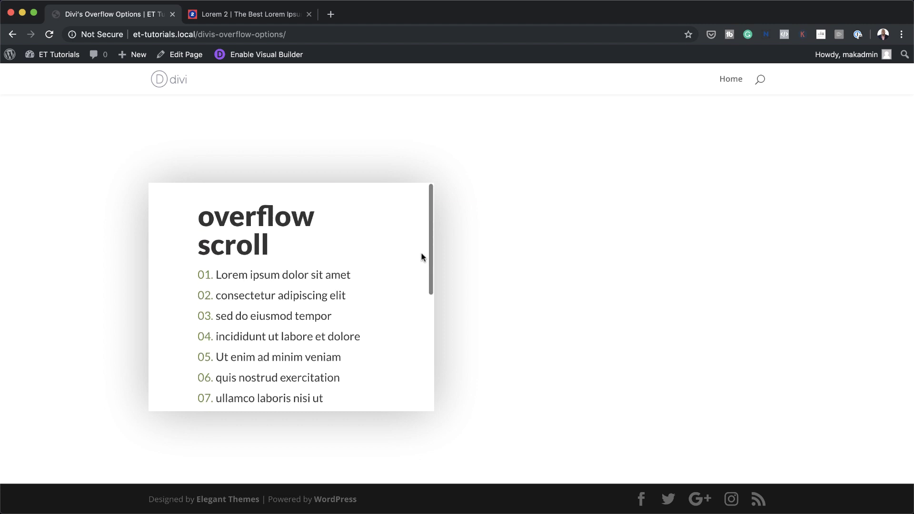
{"action": "scroll", "coordinate": [422, 257], "scroll_direction": "down", "scroll_amount": 4}
{"action": "scroll", "coordinate": [422, 257], "scroll_direction": "up", "scroll_amount": 4}
Reopen the page in the Visual Builder and add a section with a one-column row and a Blurb module below "overflow scroll".
{"action": "left_click", "coordinate": [286, 54]}
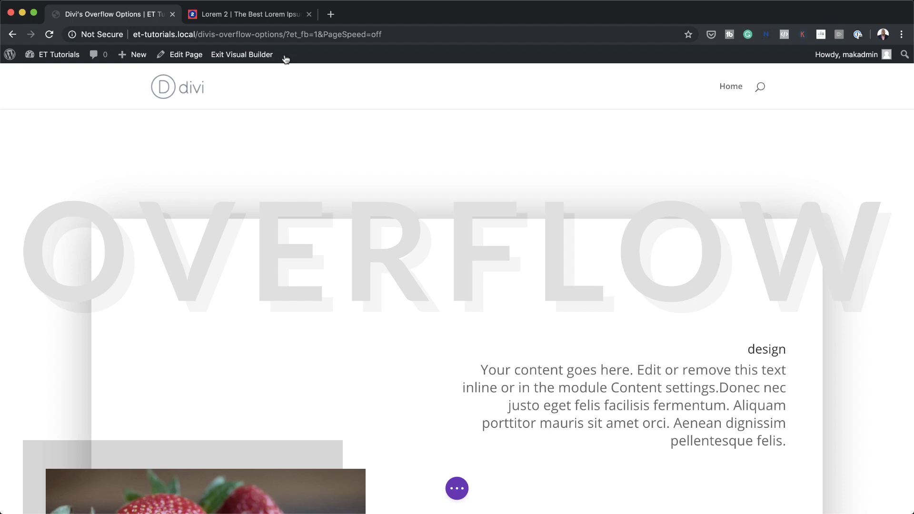
{"action": "scroll", "coordinate": [455, 248], "scroll_direction": "down", "scroll_amount": 10}
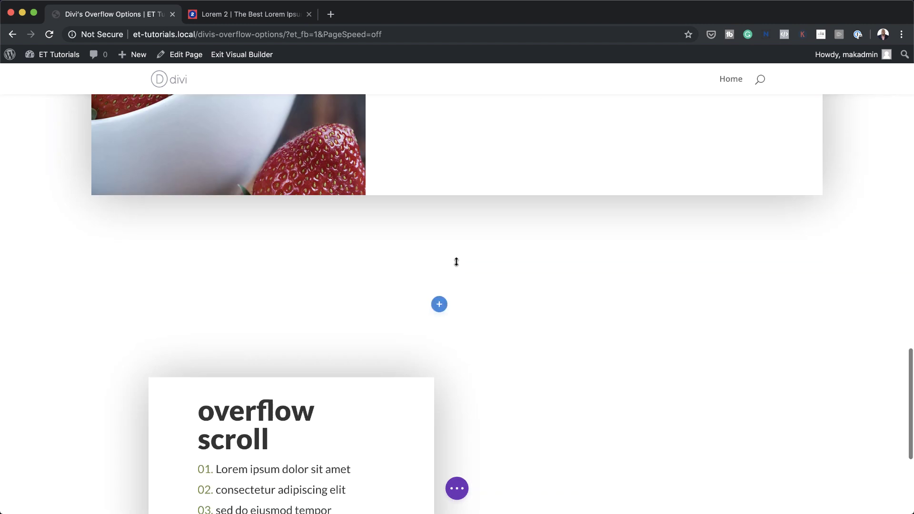
{"action": "scroll", "coordinate": [456, 262], "scroll_direction": "down", "scroll_amount": 5}
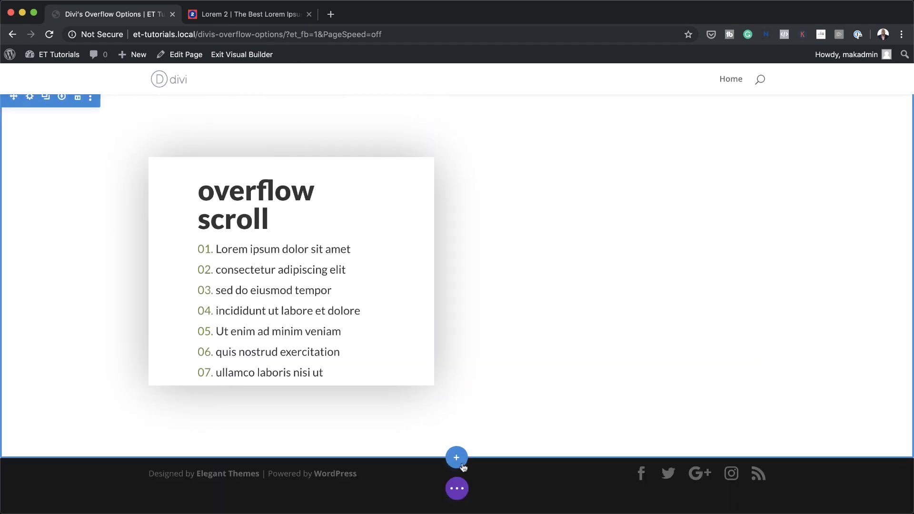
{"action": "left_click", "coordinate": [461, 464]}
{"action": "left_click", "coordinate": [395, 424]}
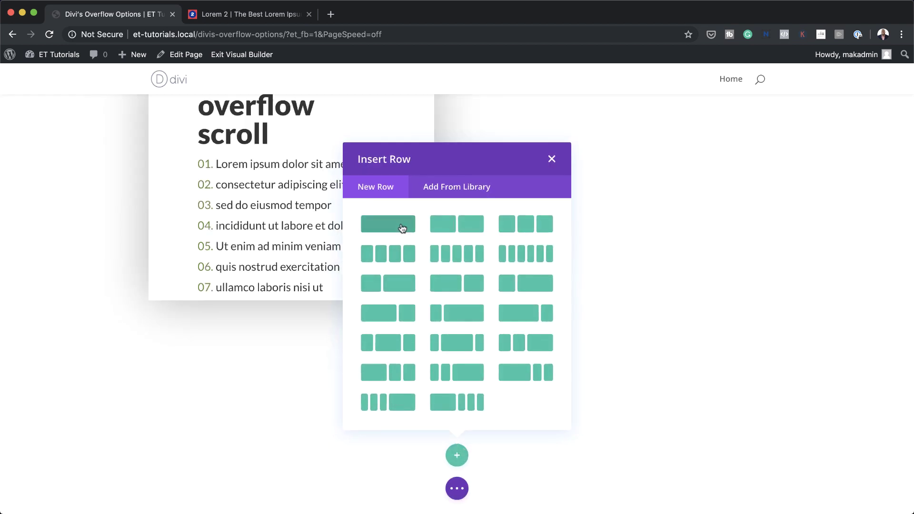
{"action": "left_click", "coordinate": [402, 229]}
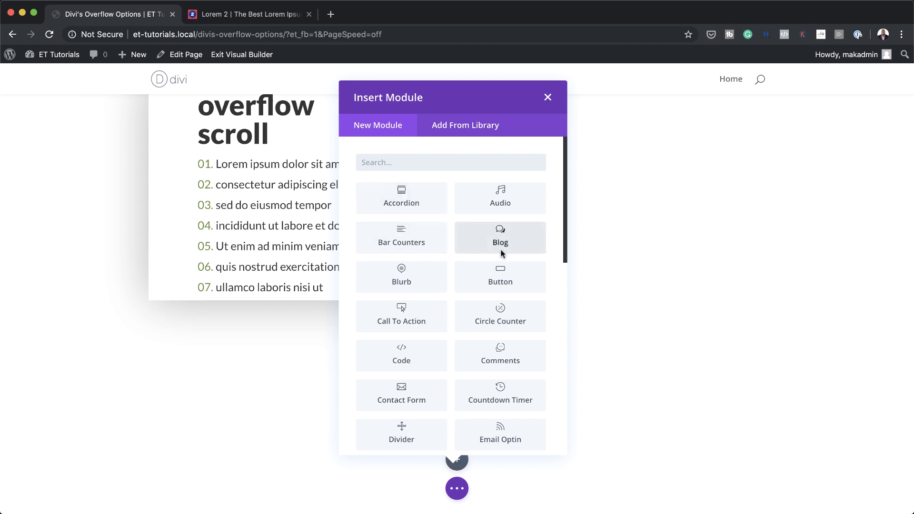
{"action": "left_click", "coordinate": [416, 273]}
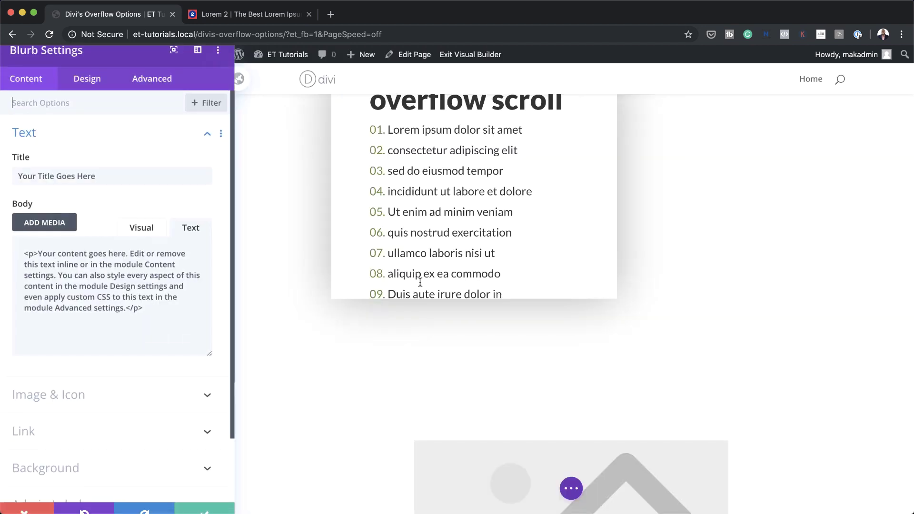
Turn on Use Icon for the new Blurb module so it uses an icon instead of an image.
{"action": "left_click", "coordinate": [141, 230]}
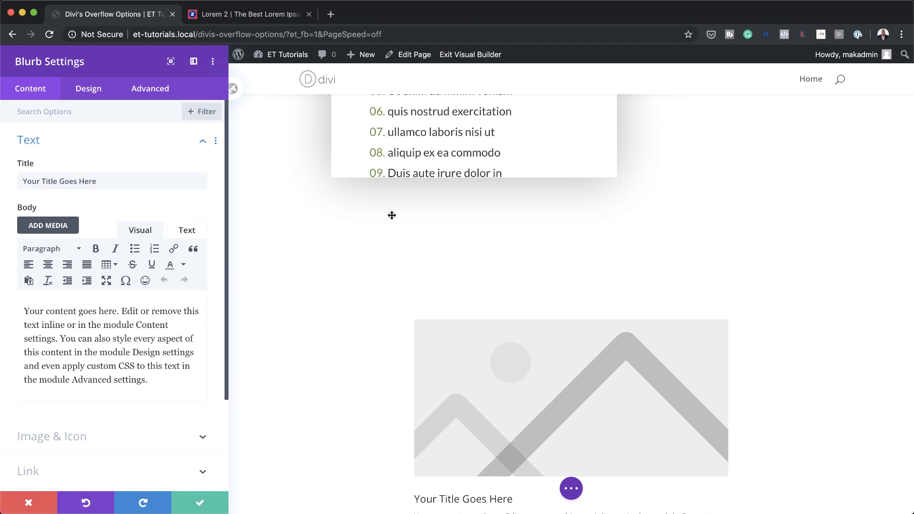
{"action": "scroll", "coordinate": [364, 320], "scroll_direction": "down", "scroll_amount": 5}
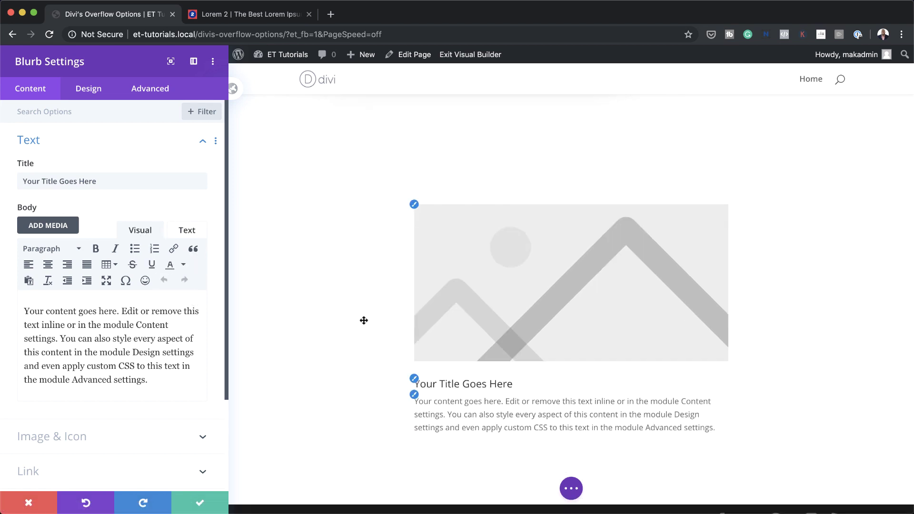
{"action": "scroll", "coordinate": [137, 384], "scroll_direction": "down", "scroll_amount": 5}
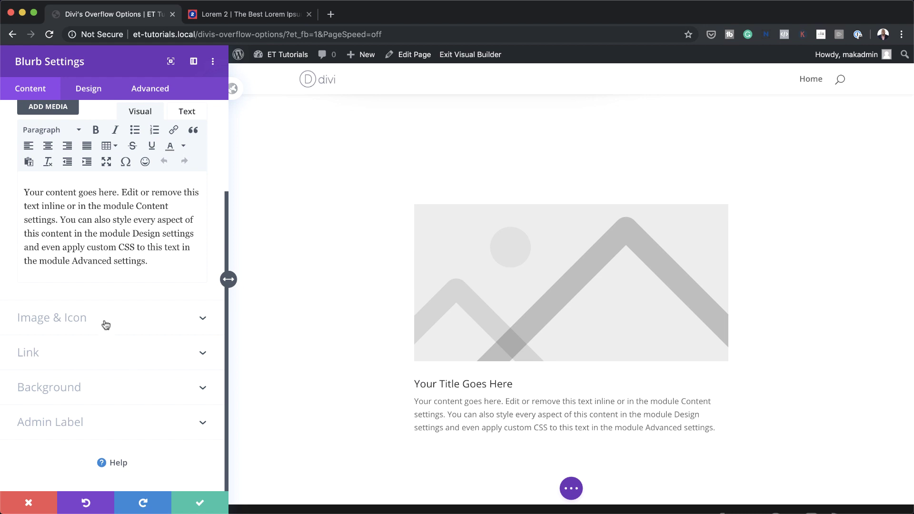
{"action": "left_click", "coordinate": [106, 325]}
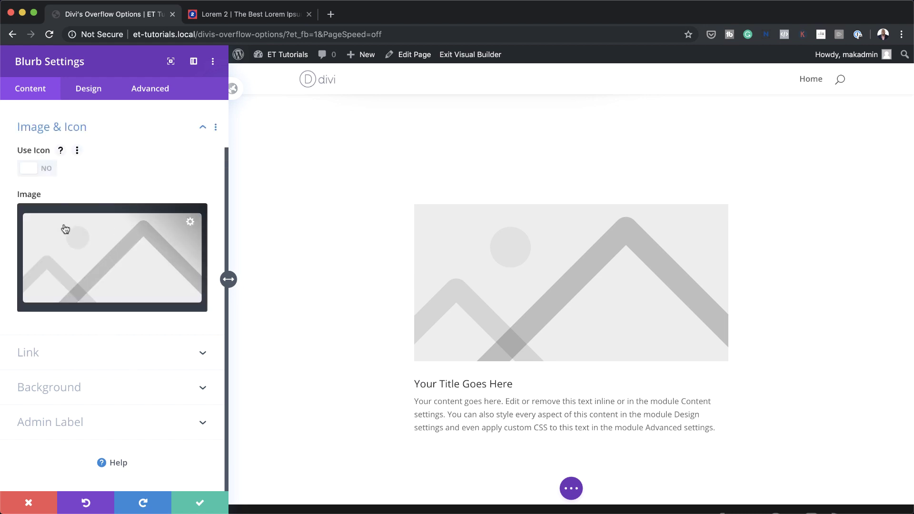
{"action": "left_click", "coordinate": [47, 169]}
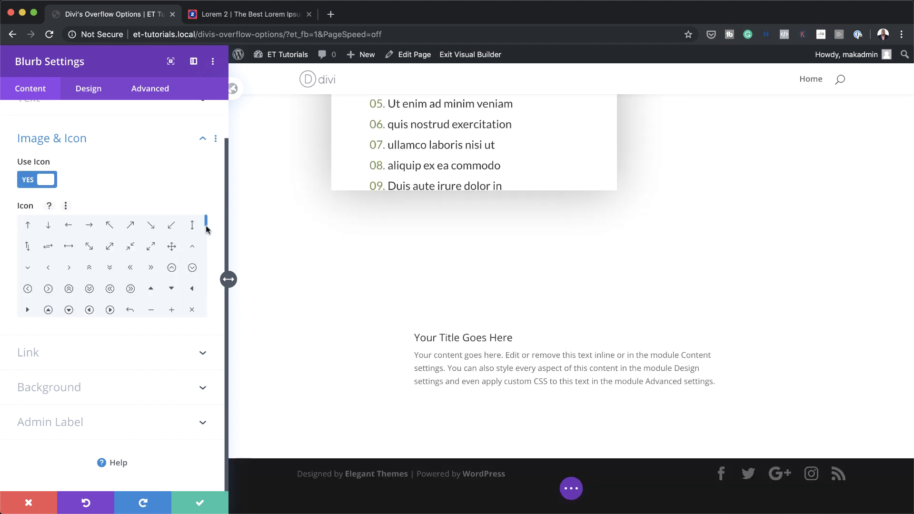
Choose the plain cloud icon for the Blurb module and center the module's text.
{"action": "left_click_drag", "start_coordinate": [205, 218], "coordinate": [205, 236]}
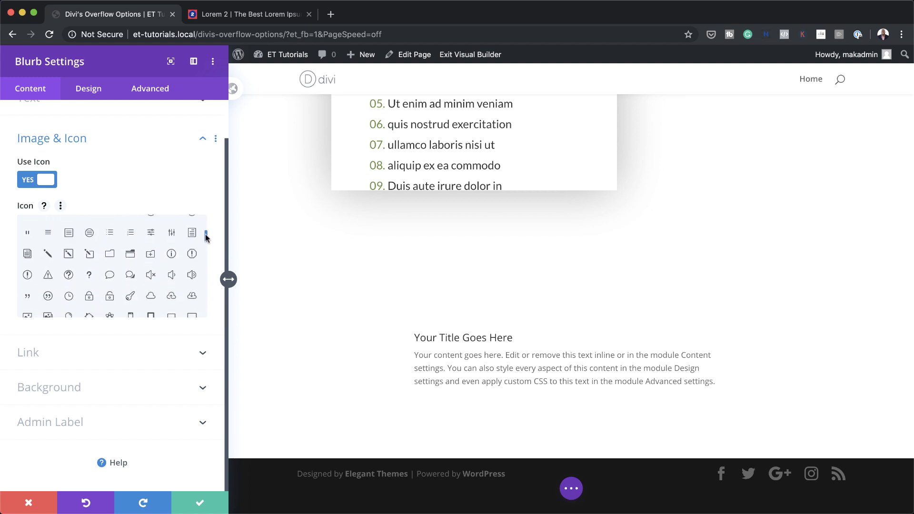
{"action": "left_click", "coordinate": [151, 299]}
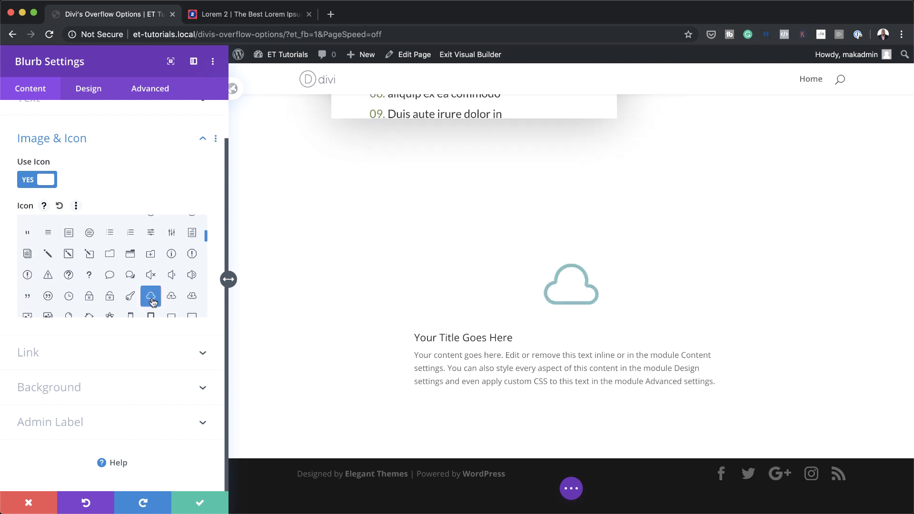
{"action": "left_click", "coordinate": [95, 90]}
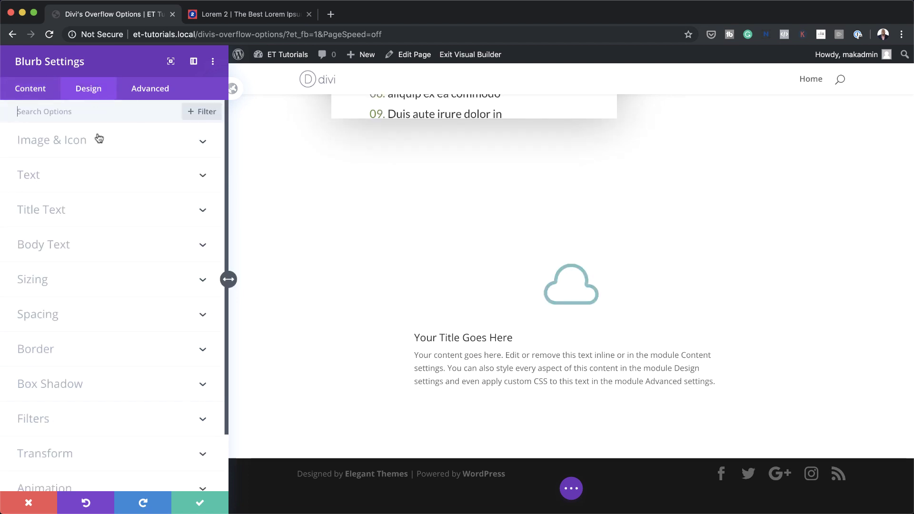
{"action": "left_click", "coordinate": [69, 170]}
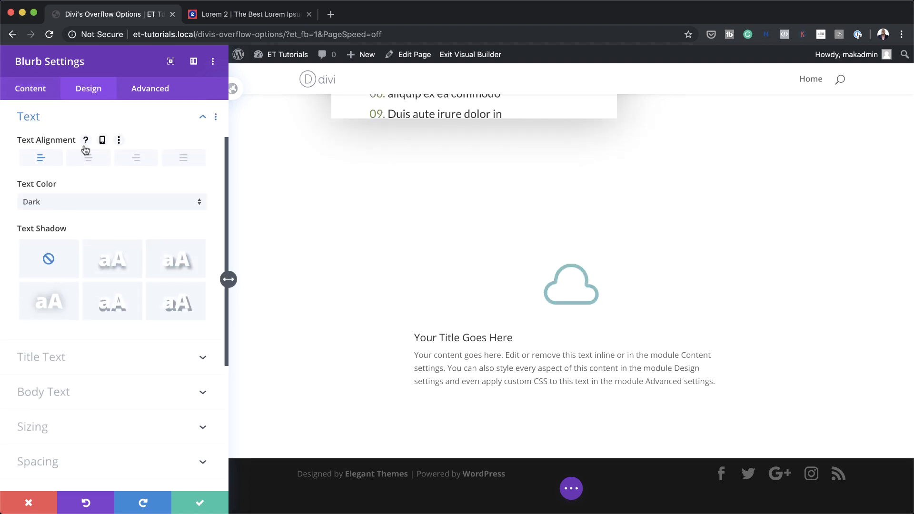
{"action": "left_click", "coordinate": [93, 160]}
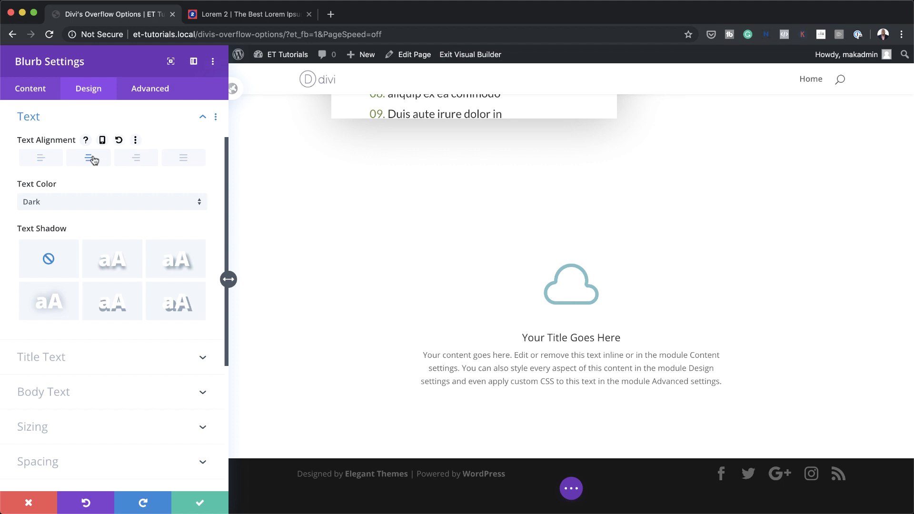
Set the blurb's title font to Lato and give the title a heavier font weight.
{"action": "scroll", "coordinate": [145, 321], "scroll_direction": "down", "scroll_amount": 1}
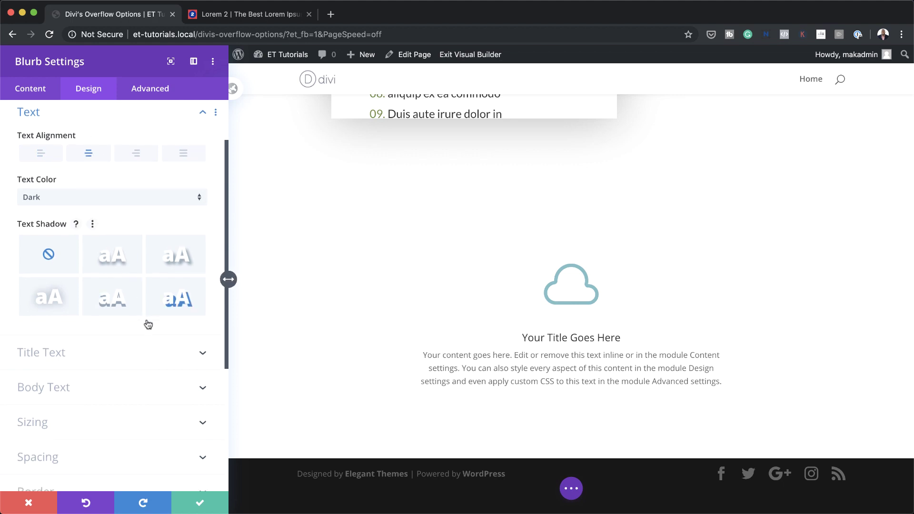
{"action": "scroll", "coordinate": [148, 324], "scroll_direction": "down", "scroll_amount": 1}
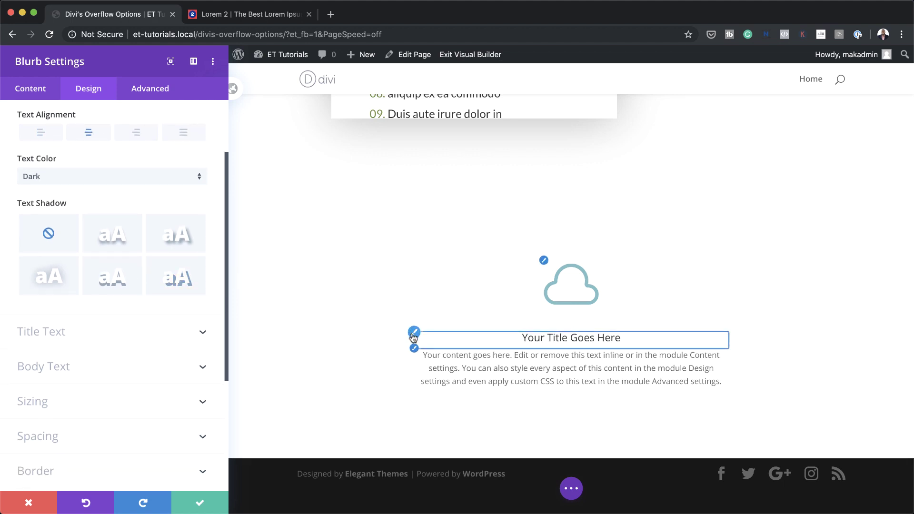
{"action": "left_click", "coordinate": [416, 334]}
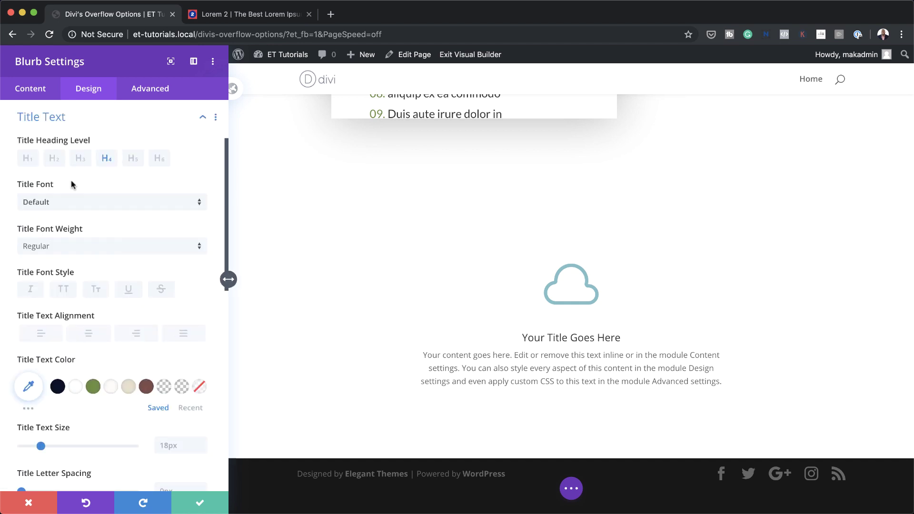
{"action": "left_click", "coordinate": [72, 208]}
{"action": "left_click", "coordinate": [89, 157]}
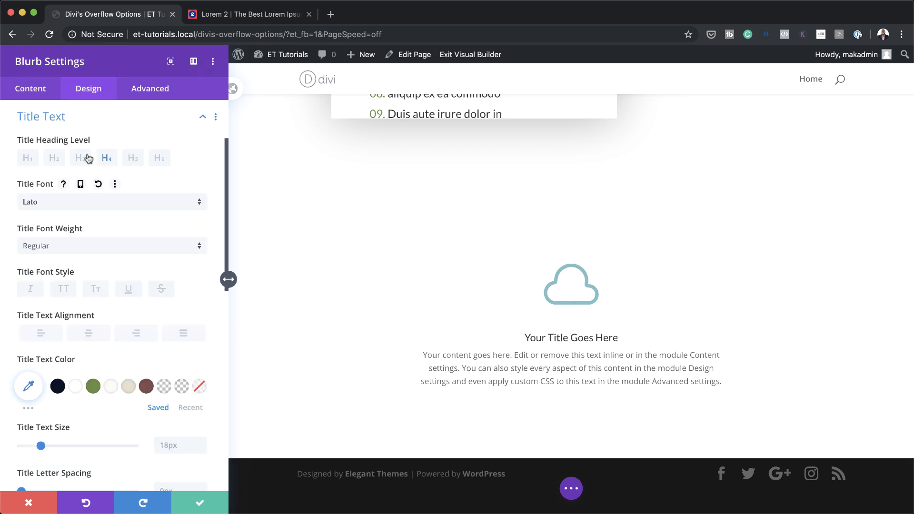
{"action": "left_click", "coordinate": [84, 249]}
{"action": "left_click", "coordinate": [89, 335]}
Set the blurb's left and right padding to 3% with both sides linked.
{"action": "scroll", "coordinate": [92, 335], "scroll_direction": "down", "scroll_amount": 8}
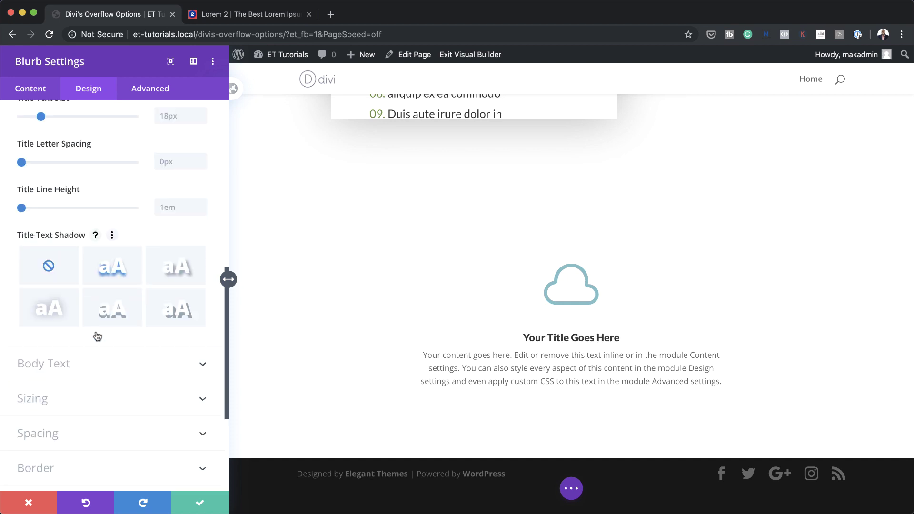
{"action": "scroll", "coordinate": [77, 370], "scroll_direction": "down", "scroll_amount": 2}
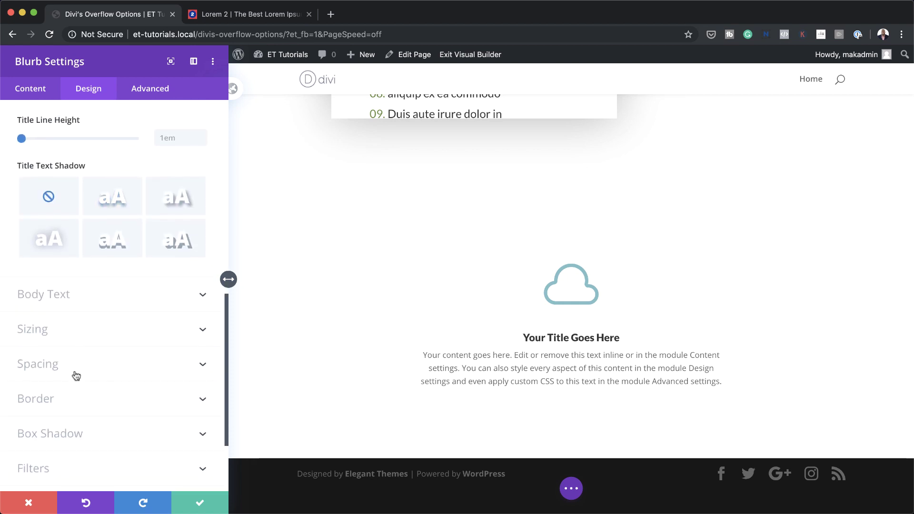
{"action": "left_click", "coordinate": [66, 366]}
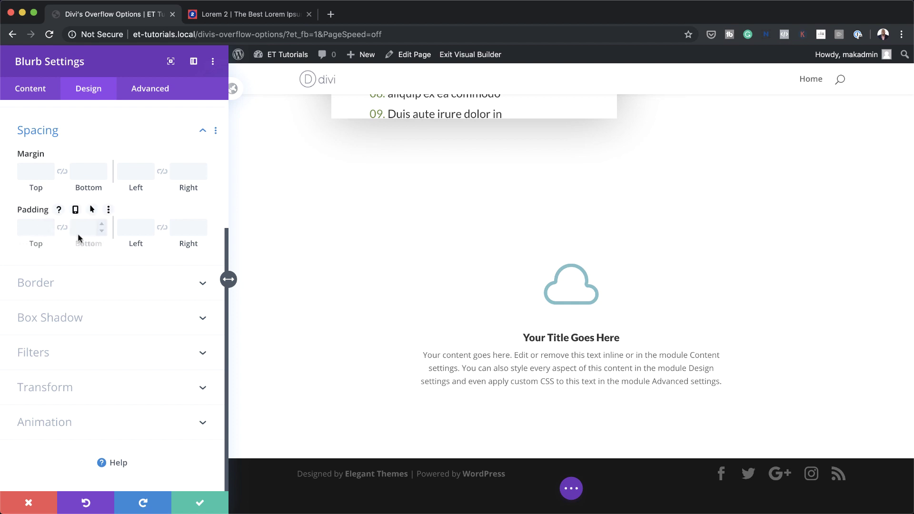
{"action": "left_click", "coordinate": [127, 223]}
{"action": "type", "text": "3"}
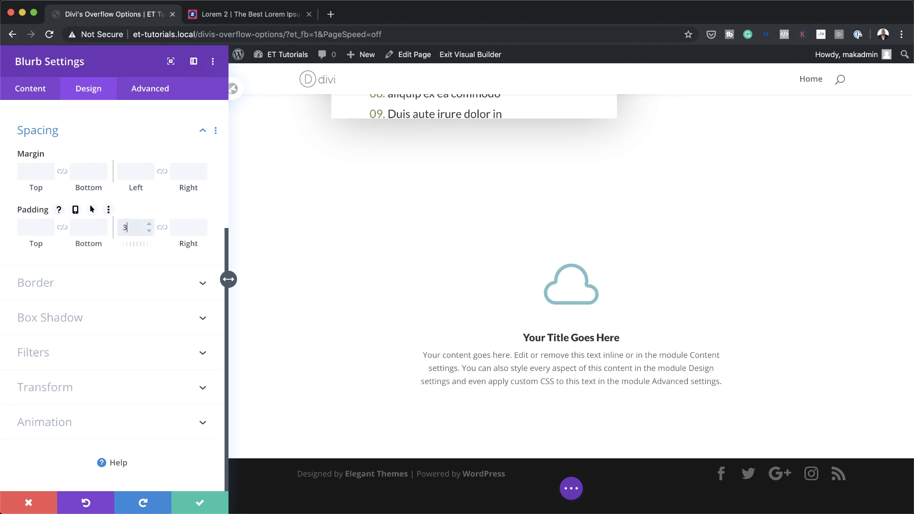
{"action": "left_click", "coordinate": [162, 228]}
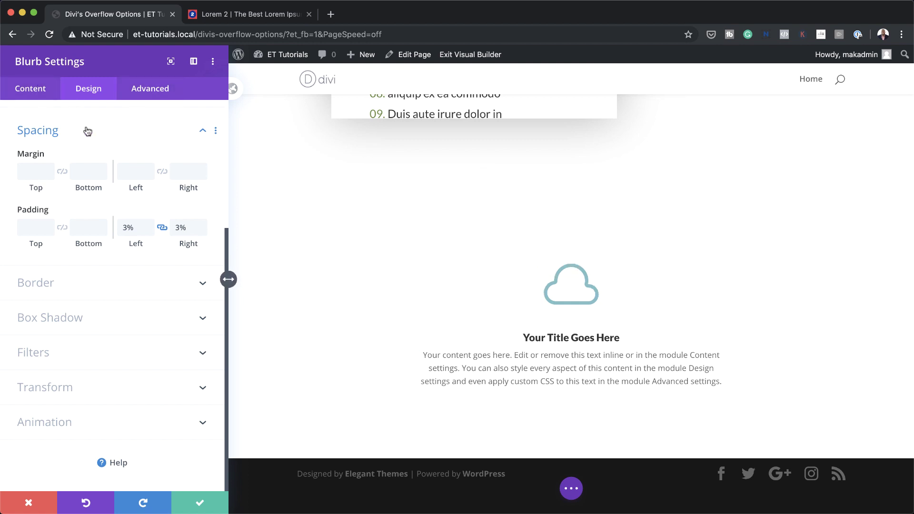
Enable Circle Icon for the blurb, with the saved green as icon color and a light gray circle color.
{"action": "scroll", "coordinate": [108, 149], "scroll_direction": "up", "scroll_amount": 5}
{"action": "left_click", "coordinate": [83, 146]}
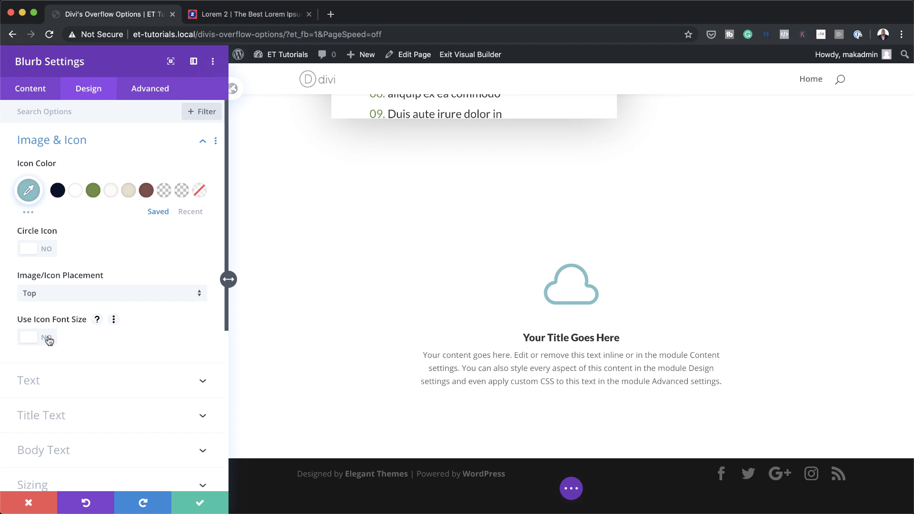
{"action": "left_click", "coordinate": [50, 251]}
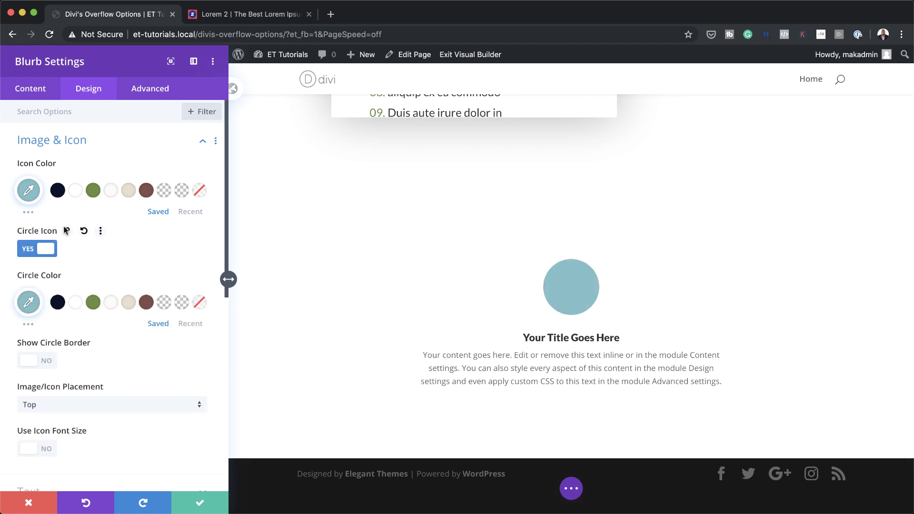
{"action": "left_click", "coordinate": [94, 191]}
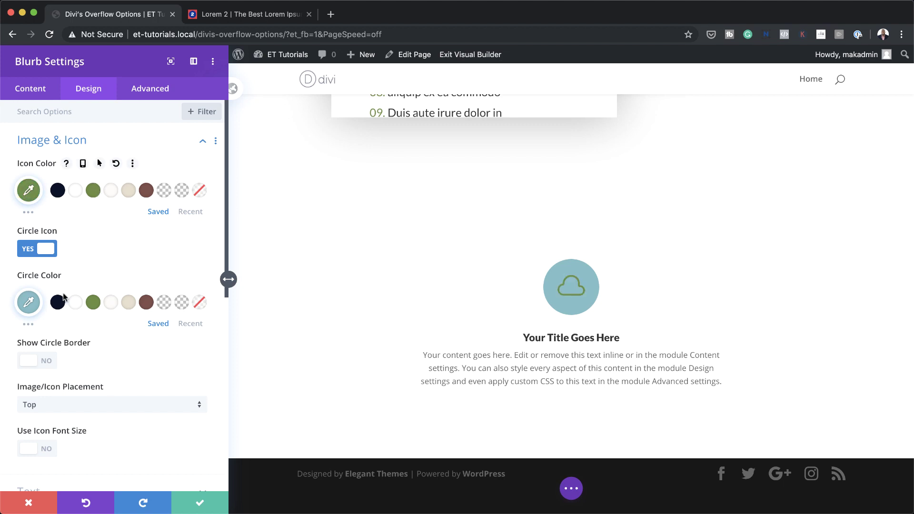
{"action": "left_click", "coordinate": [29, 302]}
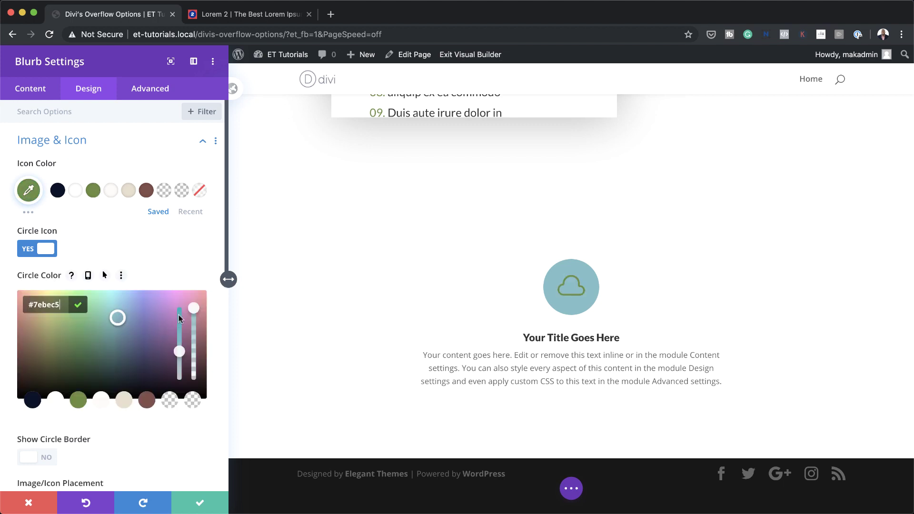
{"action": "left_click_drag", "start_coordinate": [179, 353], "coordinate": [180, 388]}
{"action": "left_click", "coordinate": [184, 409]}
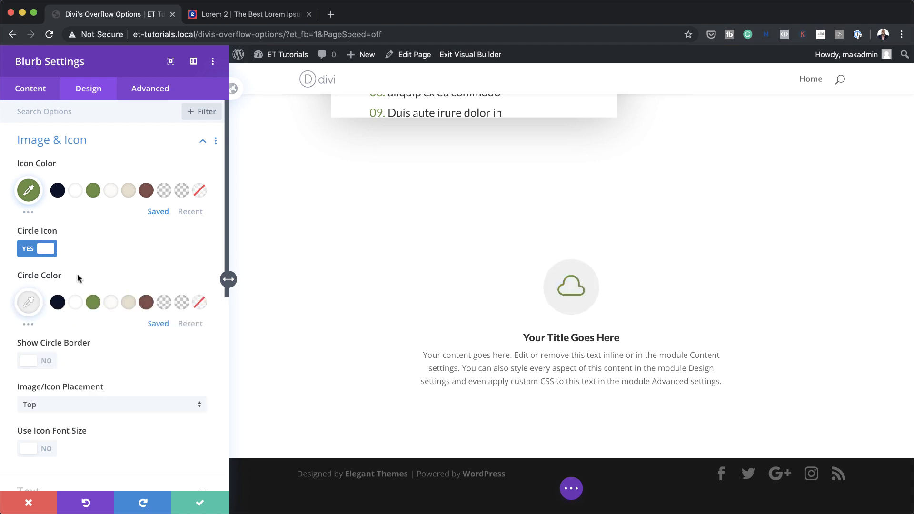
Turn on Use Icon Font Size, set the icon font size to 40px and accept the Blurb module settings.
{"action": "scroll", "coordinate": [128, 350], "scroll_direction": "down", "scroll_amount": 1}
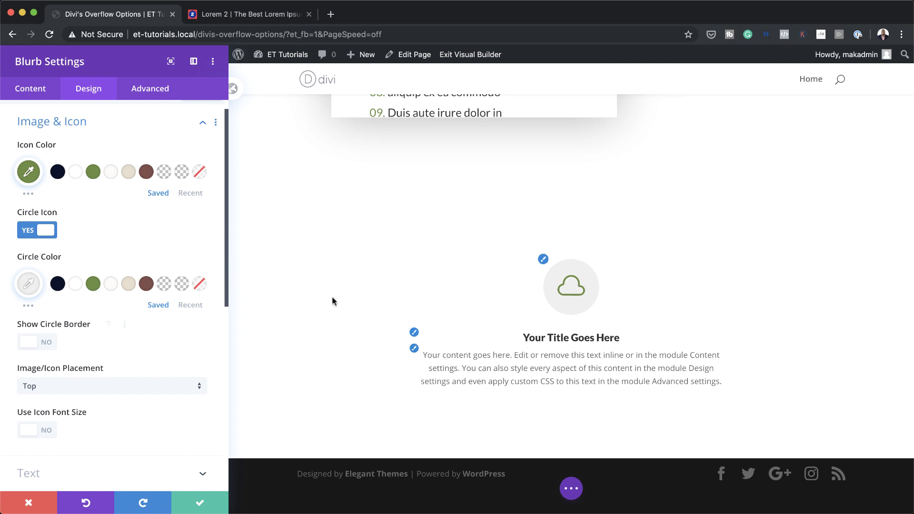
{"action": "scroll", "coordinate": [78, 407], "scroll_direction": "down", "scroll_amount": 3}
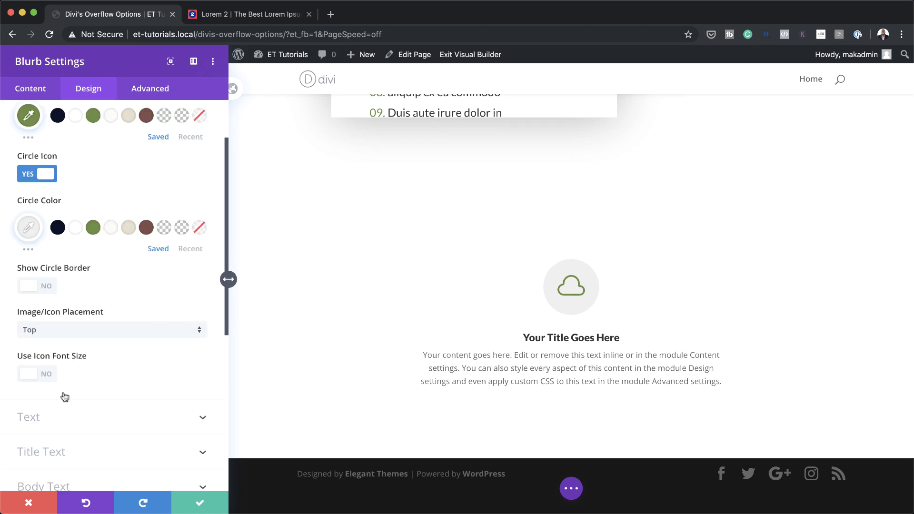
{"action": "left_click", "coordinate": [45, 373]}
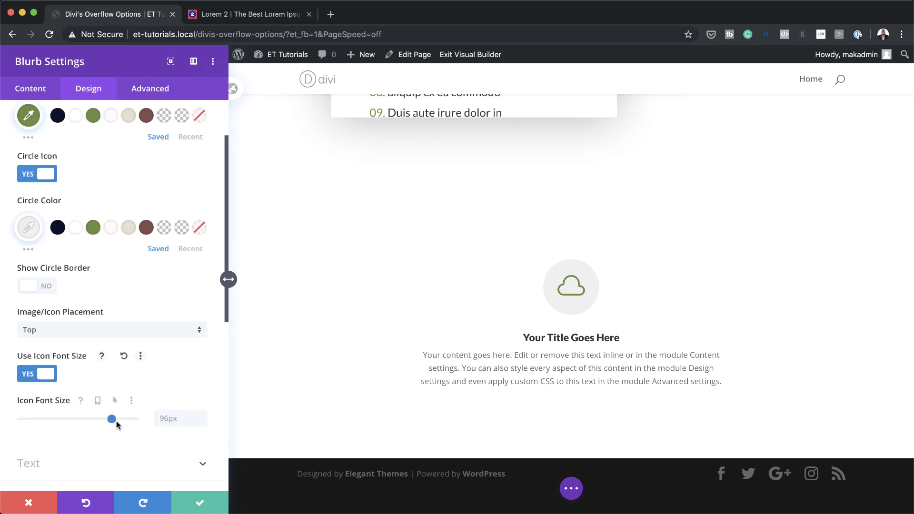
{"action": "left_click_drag", "start_coordinate": [110, 419], "coordinate": [58, 419]}
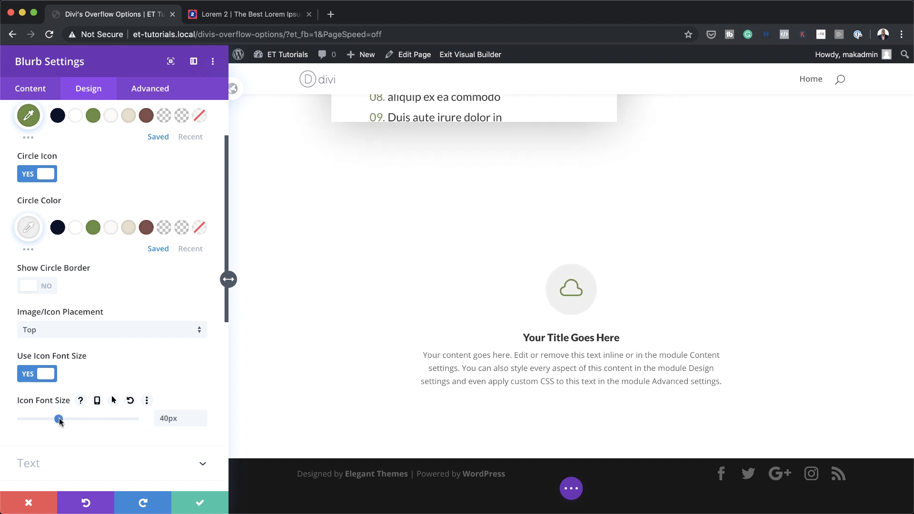
{"action": "left_click", "coordinate": [555, 375]}
{"action": "left_click", "coordinate": [200, 503]}
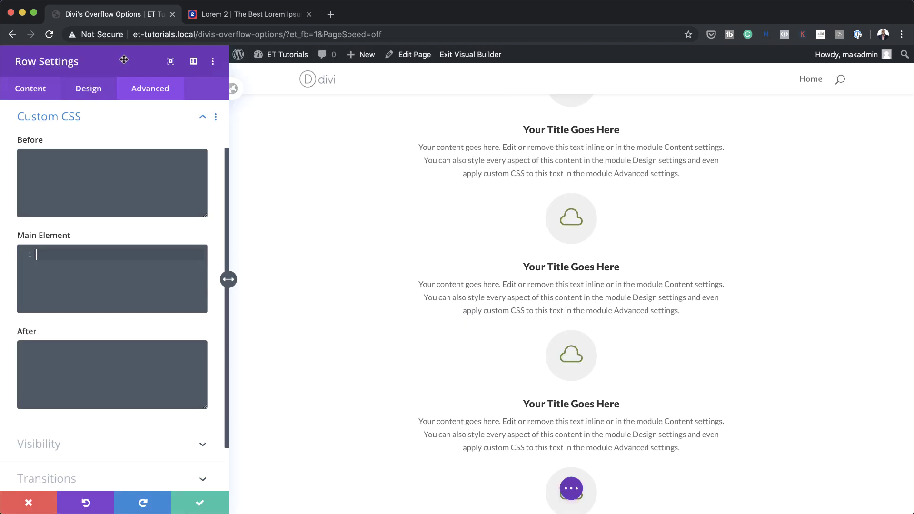
Add the custom CSS "display: grid; grid-template-columns: repeat(6, 50%);" to the main element of the blurb row's column.
{"action": "left_click", "coordinate": [30, 89]}
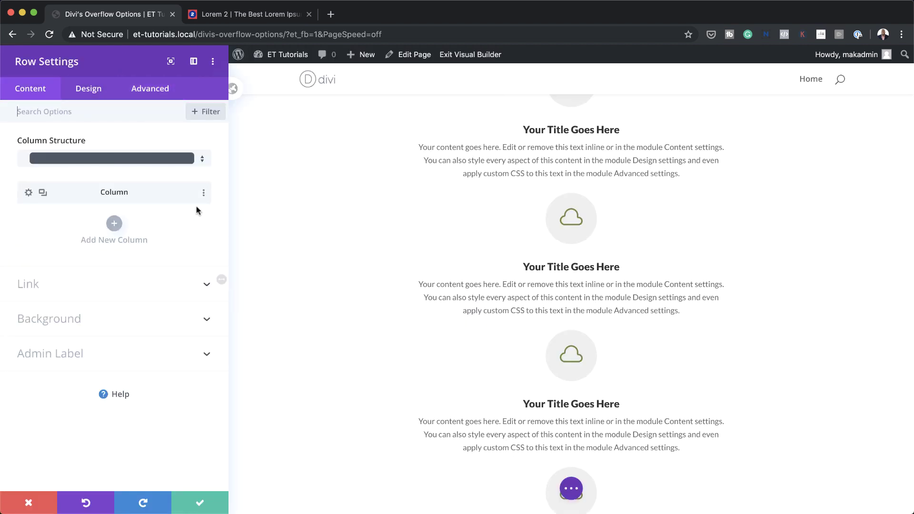
{"action": "left_click", "coordinate": [29, 193]}
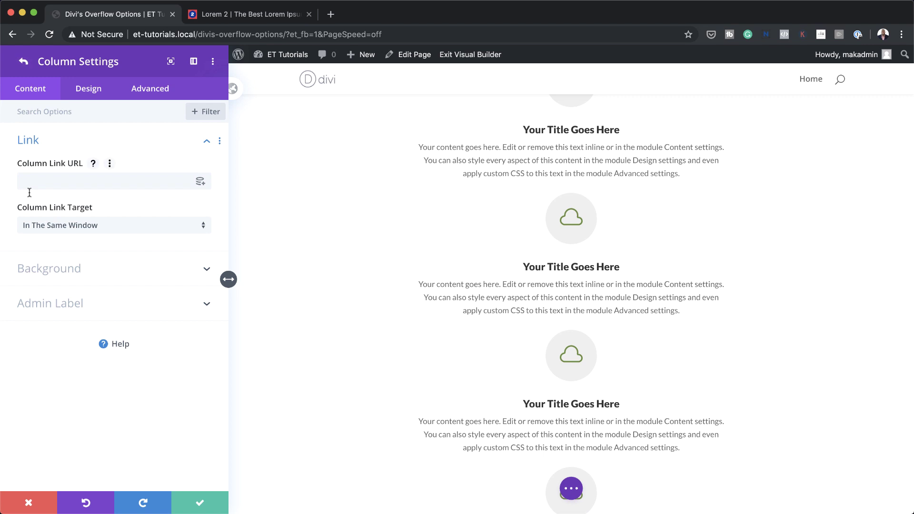
{"action": "left_click", "coordinate": [139, 91]}
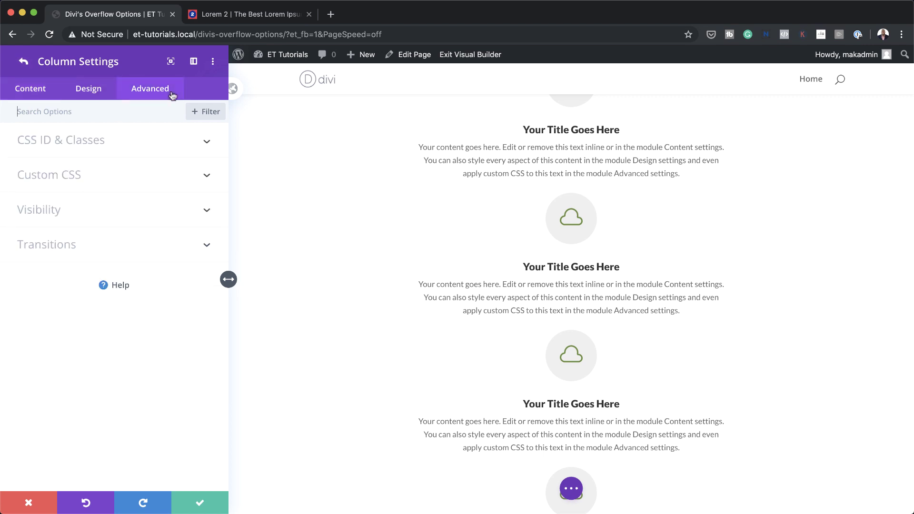
{"action": "left_click", "coordinate": [97, 176]}
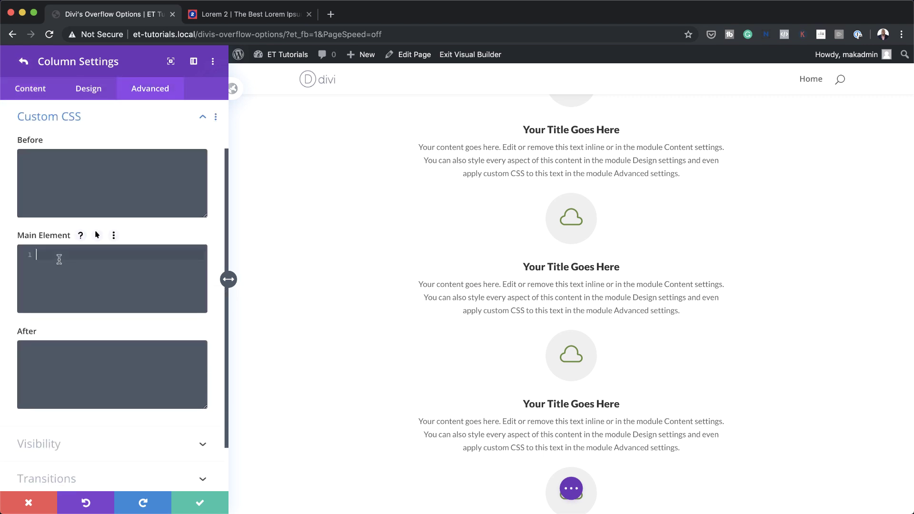
{"action": "type", "text": "display: grid; grid-template-columns: repeat(6, 50%);"}
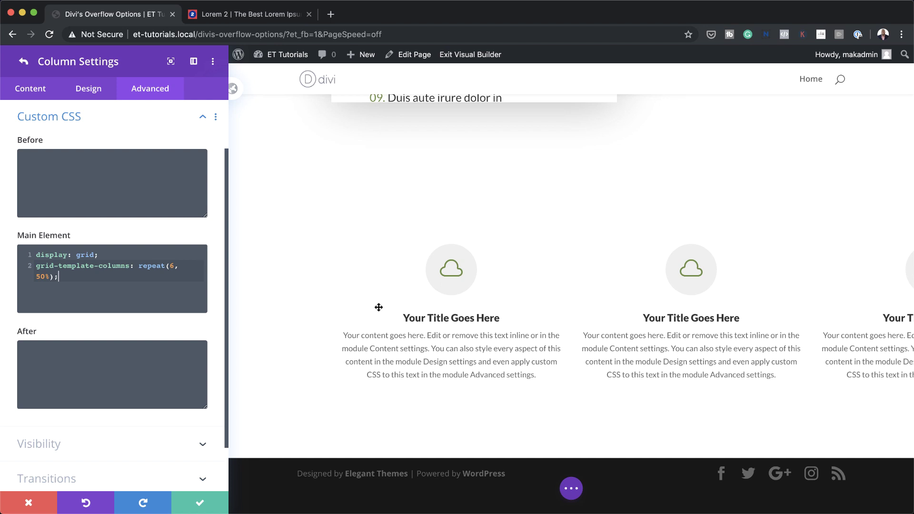
Set the column's Horizontal Overflow to Scroll and accept the column and row settings.
{"action": "scroll", "coordinate": [118, 416], "scroll_direction": "down", "scroll_amount": 2}
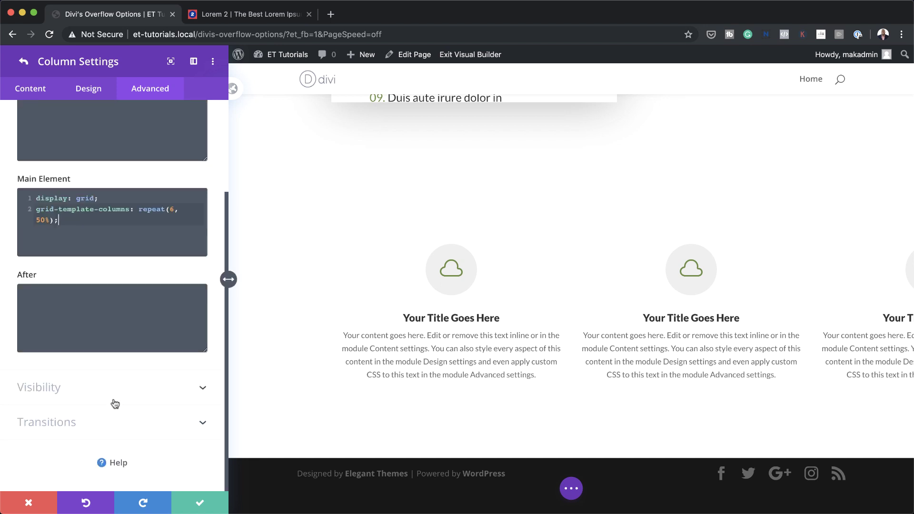
{"action": "left_click", "coordinate": [74, 388]}
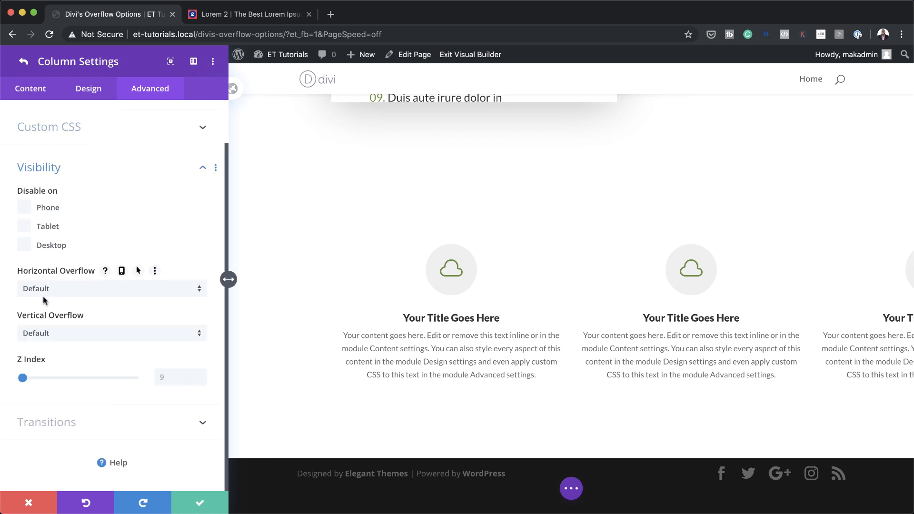
{"action": "left_click", "coordinate": [80, 289]}
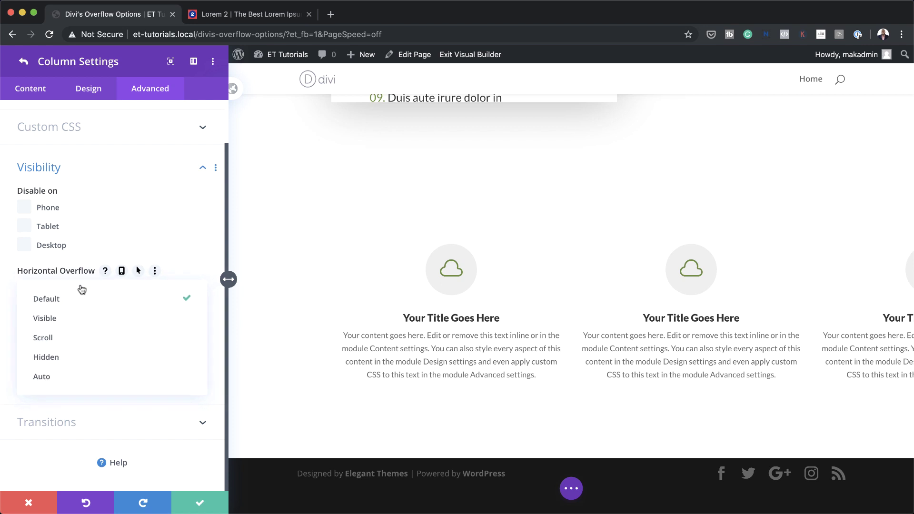
{"action": "left_click", "coordinate": [78, 339]}
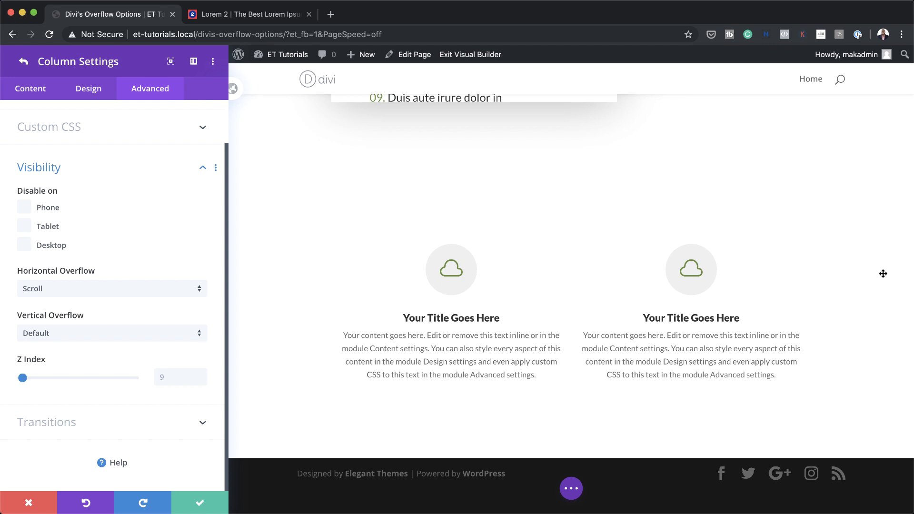
{"action": "left_click", "coordinate": [219, 499]}
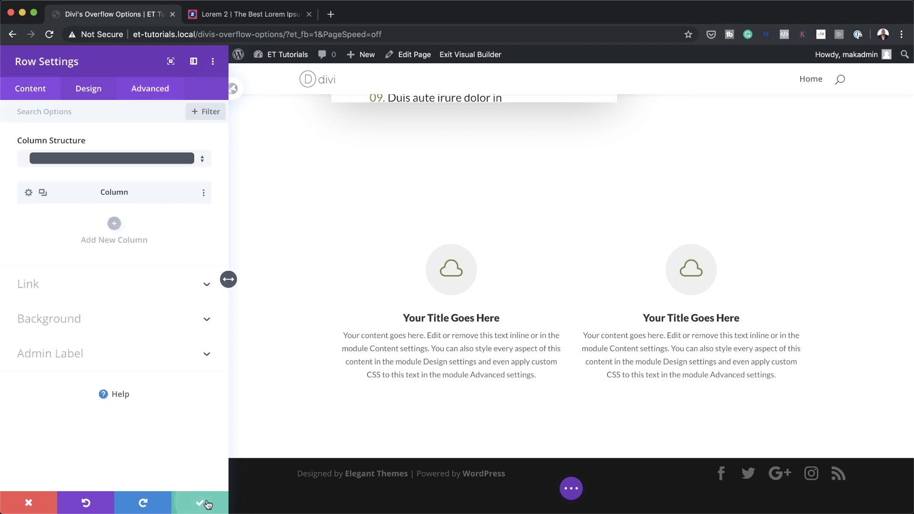
{"action": "left_click", "coordinate": [200, 504]}
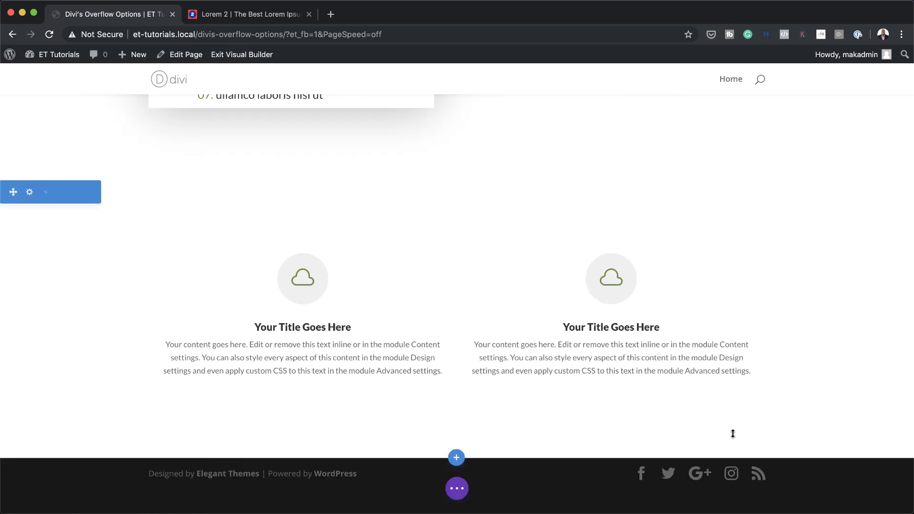
Save the page and exit the Visual Builder to the live page.
{"action": "left_click", "coordinate": [457, 488]}
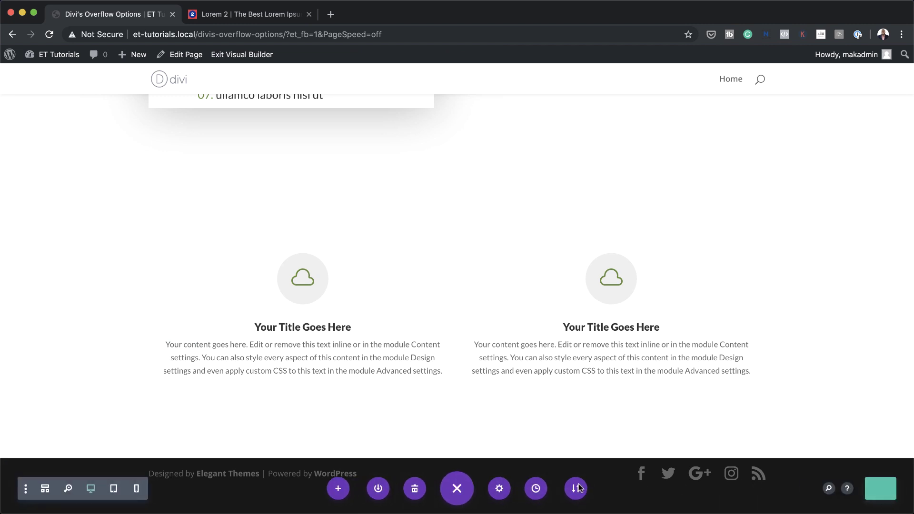
{"action": "left_click", "coordinate": [257, 55]}
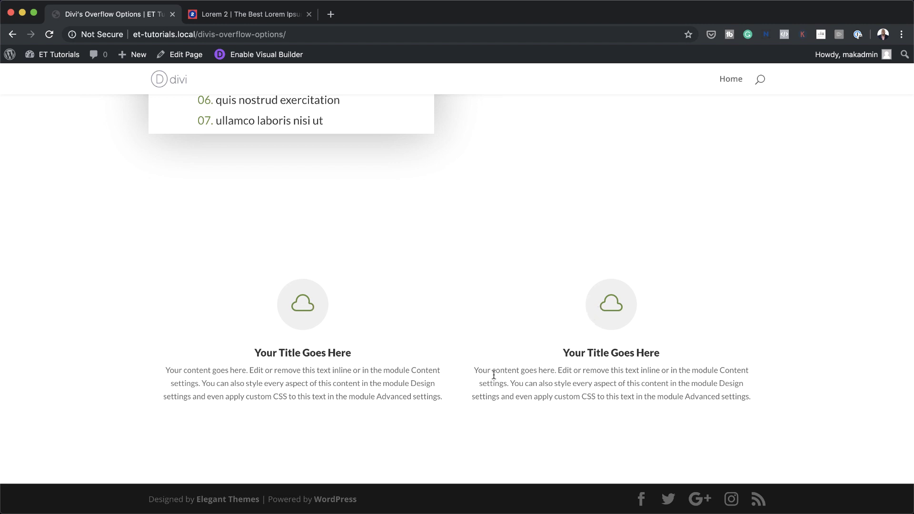
Test the blurb row's horizontal scrolling on the live page, going through to the last blurbs and back to the first.
{"action": "scroll", "coordinate": [494, 375], "scroll_direction": "right", "scroll_amount": 3}
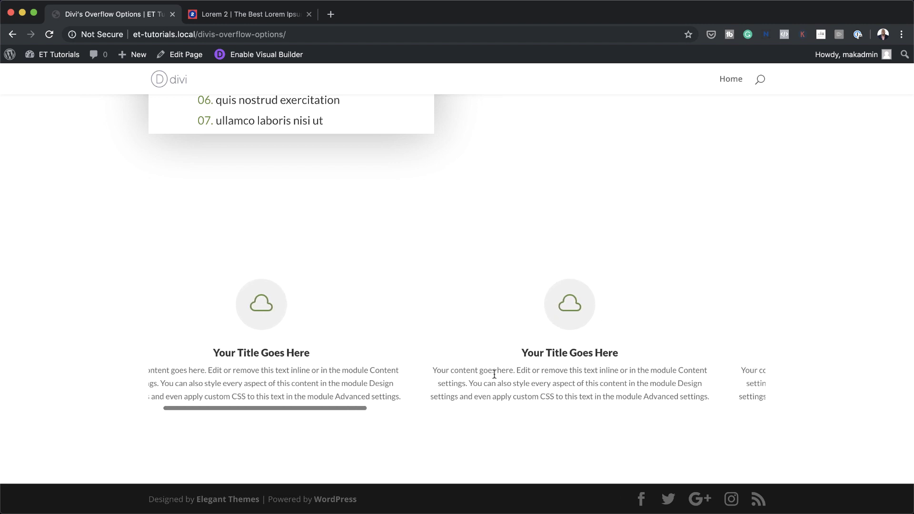
{"action": "scroll", "coordinate": [494, 375], "scroll_direction": "right", "scroll_amount": 5}
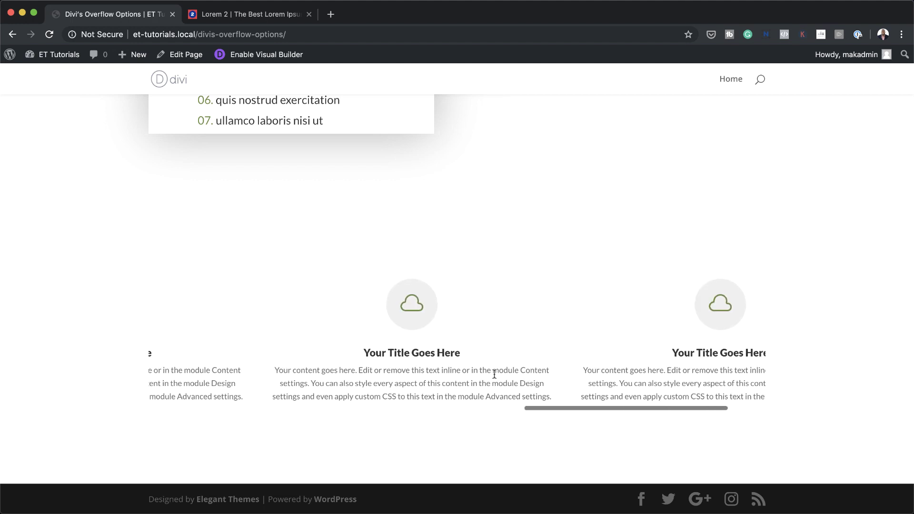
{"action": "scroll", "coordinate": [495, 375], "scroll_direction": "right", "scroll_amount": 3}
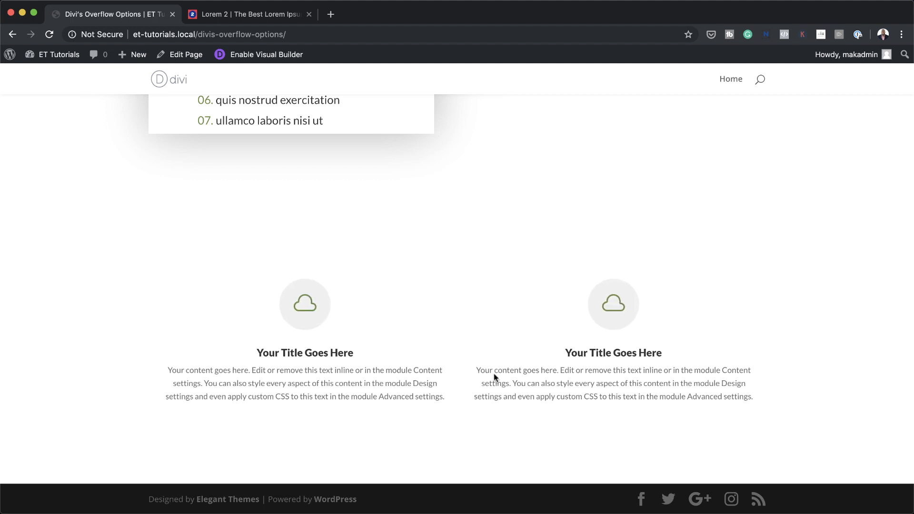
{"action": "scroll", "coordinate": [495, 375], "scroll_direction": "right", "scroll_amount": 5}
{"action": "scroll", "coordinate": [495, 375], "scroll_direction": "left", "scroll_amount": 5}
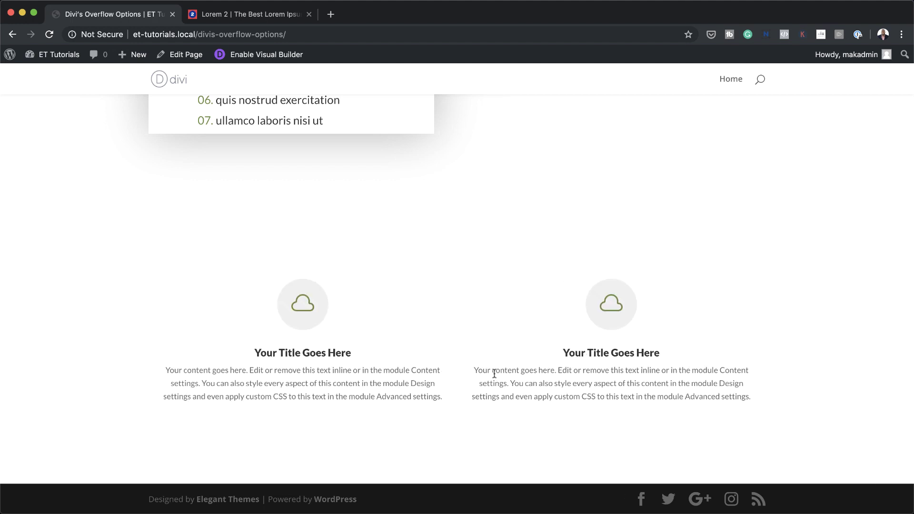